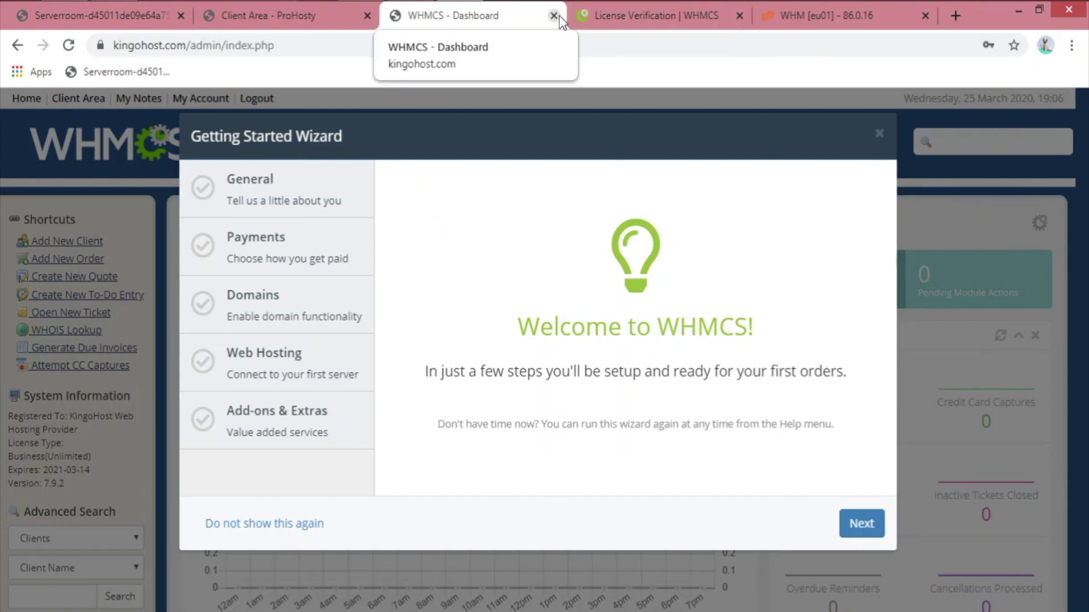
Step: Close the 'WHMCS - Dashboard' tab so the License Verification page is showing
middle_click(468, 18)
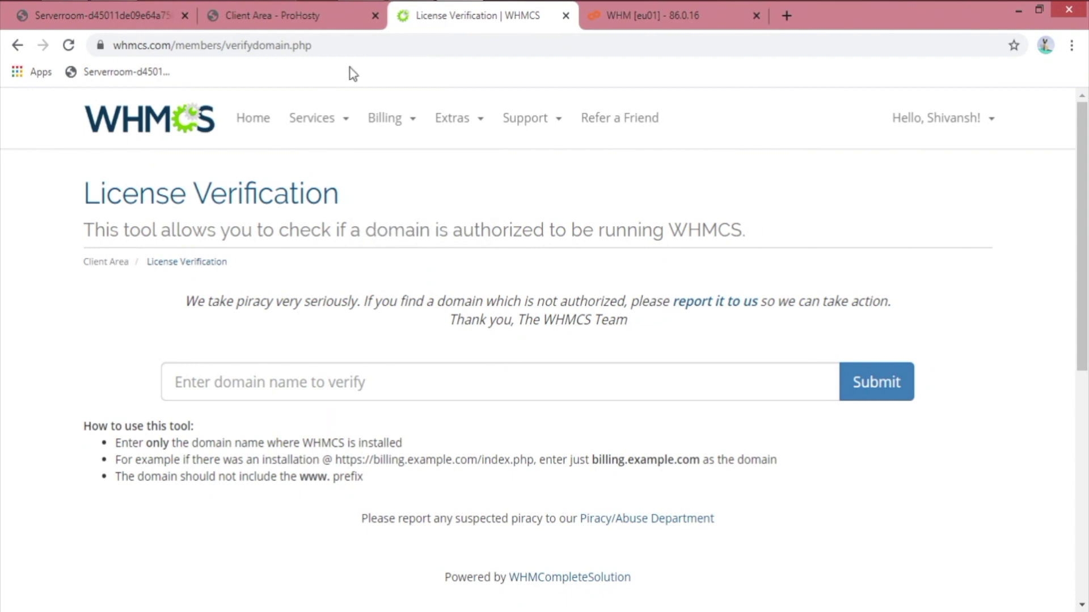
Step: Verify that kingohost.com is authorized to run WHMCS, then close the License Verification page
drag(218, 45, 375, 45)
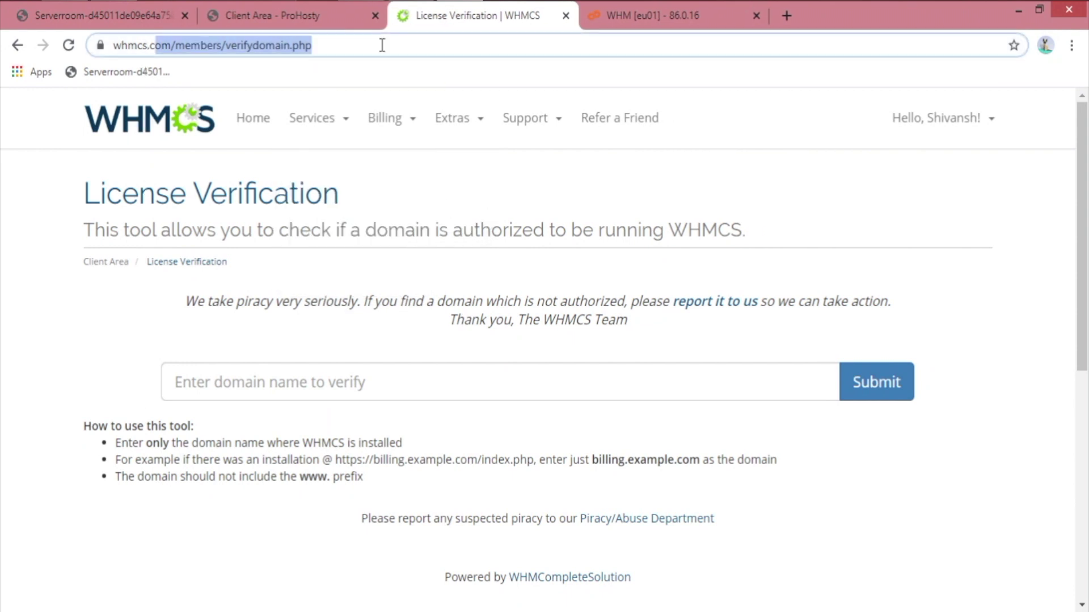
click(701, 276)
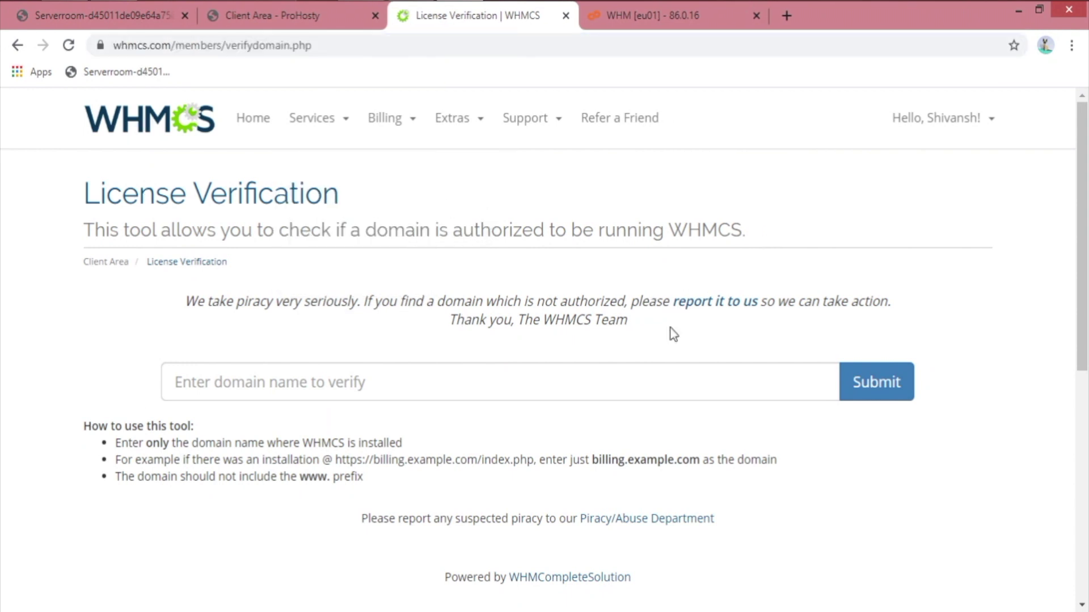
click(356, 374)
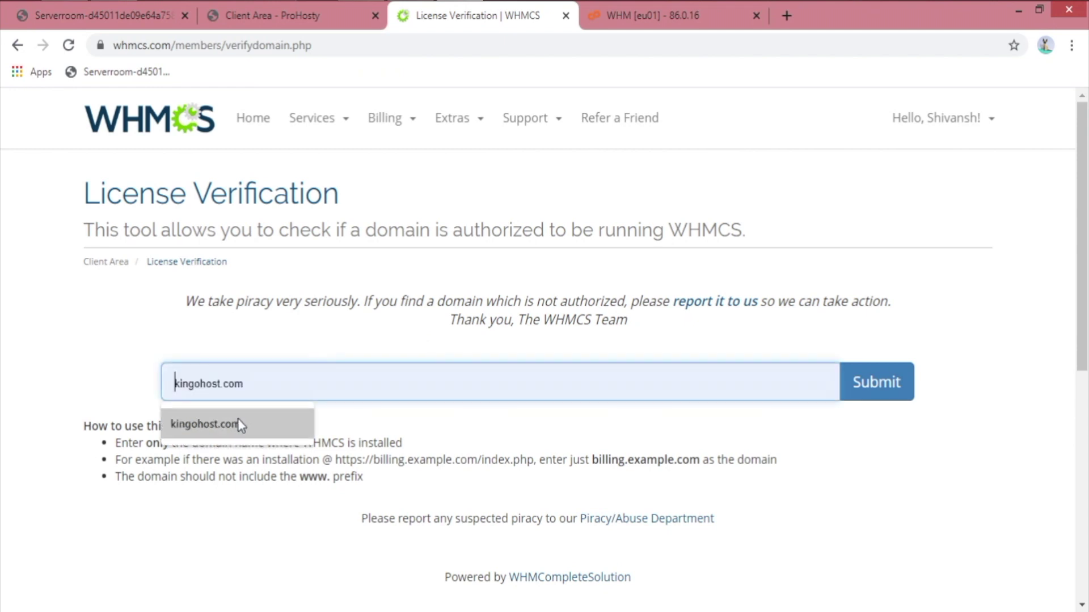
click(240, 425)
click(888, 395)
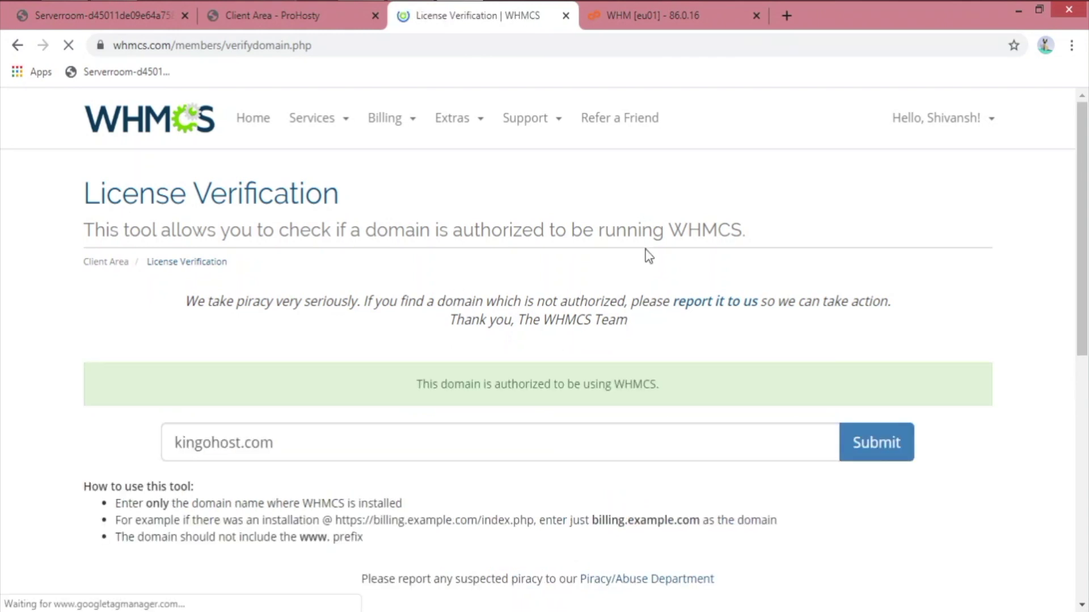
drag(414, 384, 845, 384)
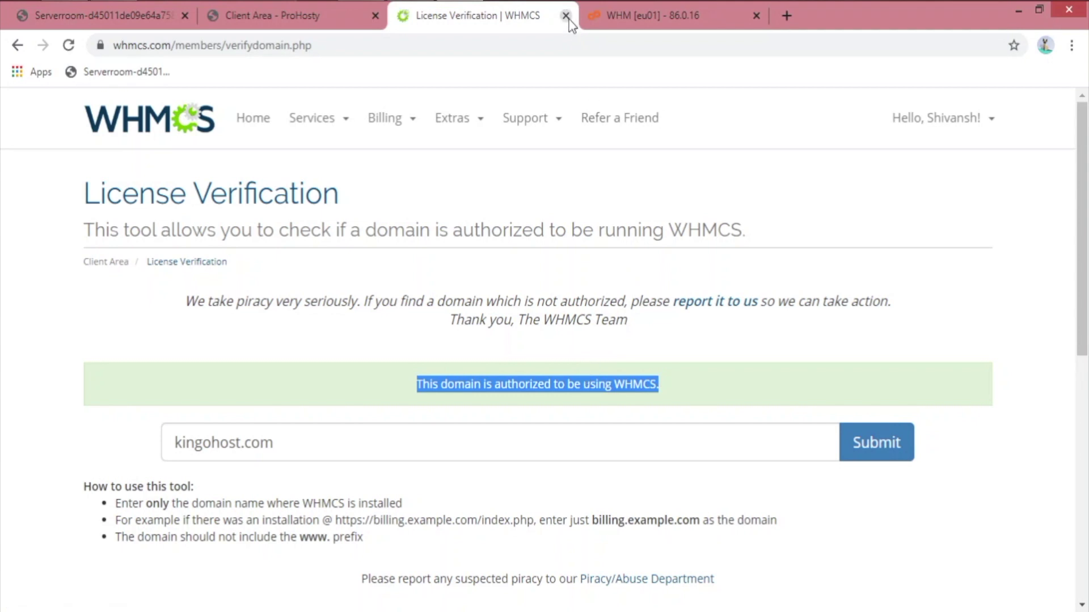
click(565, 15)
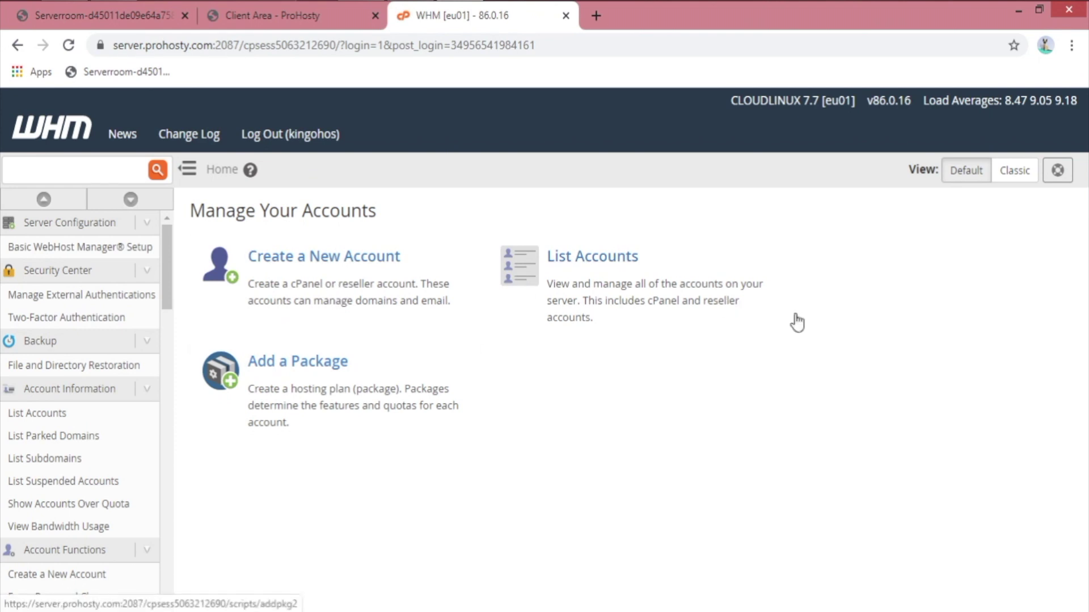
click(1008, 185)
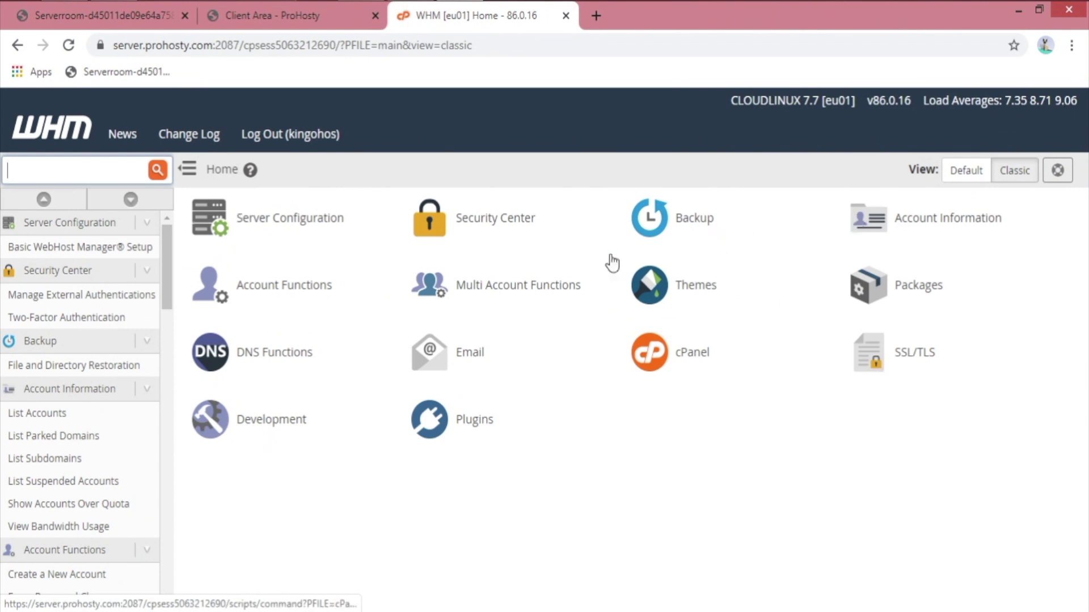
click(964, 170)
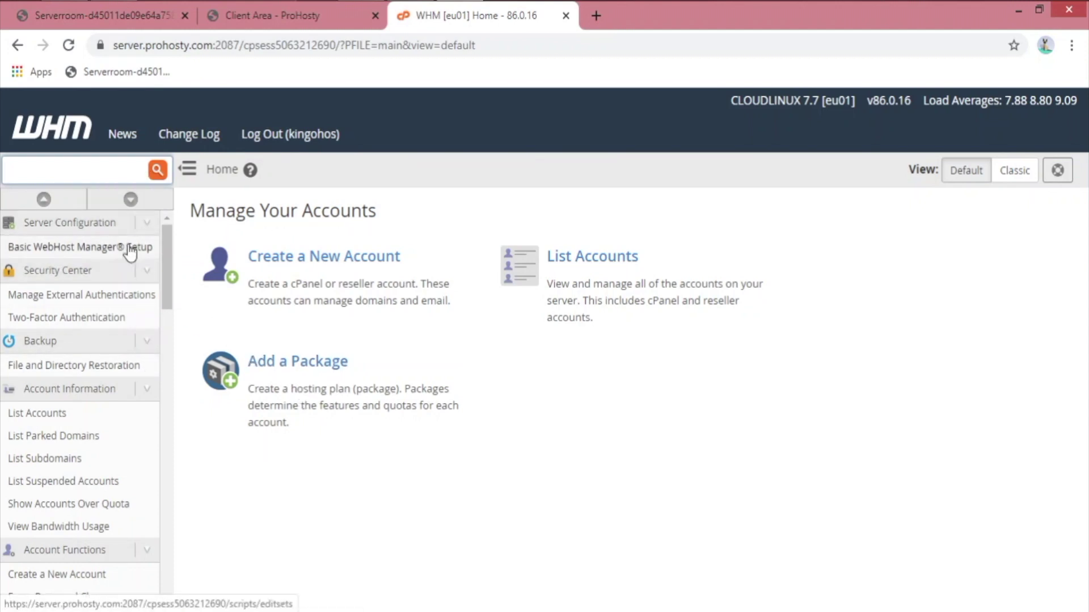
Step: Open Basic WebHost Manager® Setup, choose Explicitly Set the Nameservers, and clear the inherited values
scroll(132, 258, down, 15)
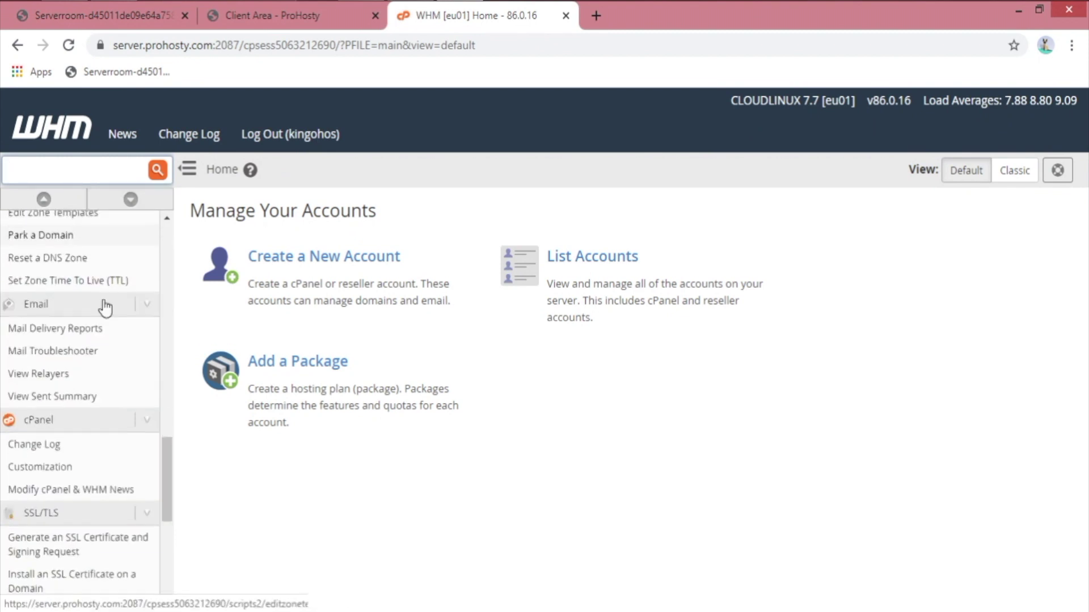
scroll(114, 258, down, 5)
click(44, 199)
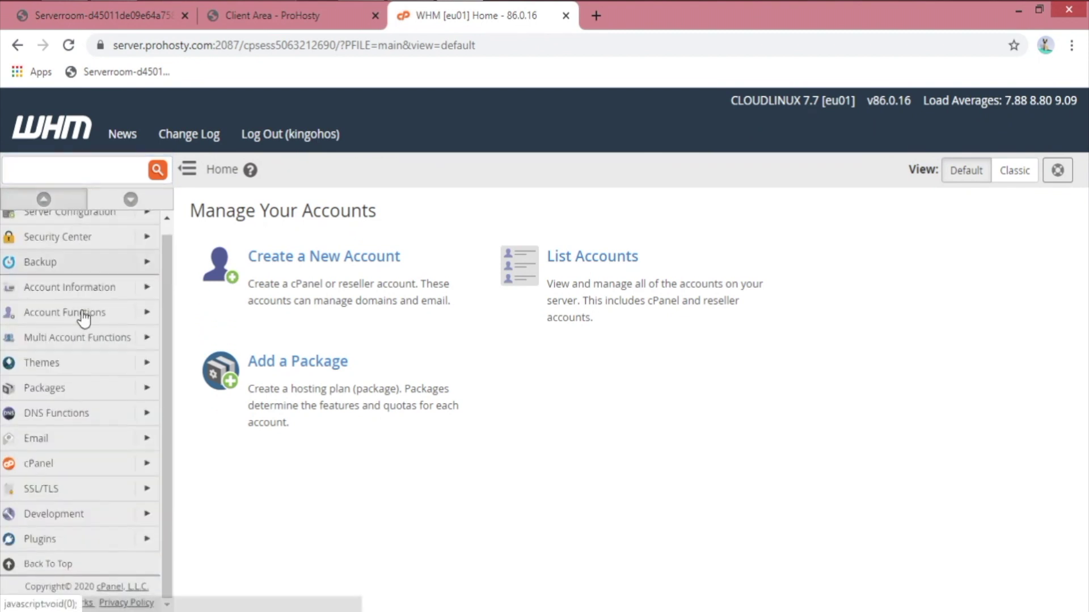
scroll(87, 289, up, 1)
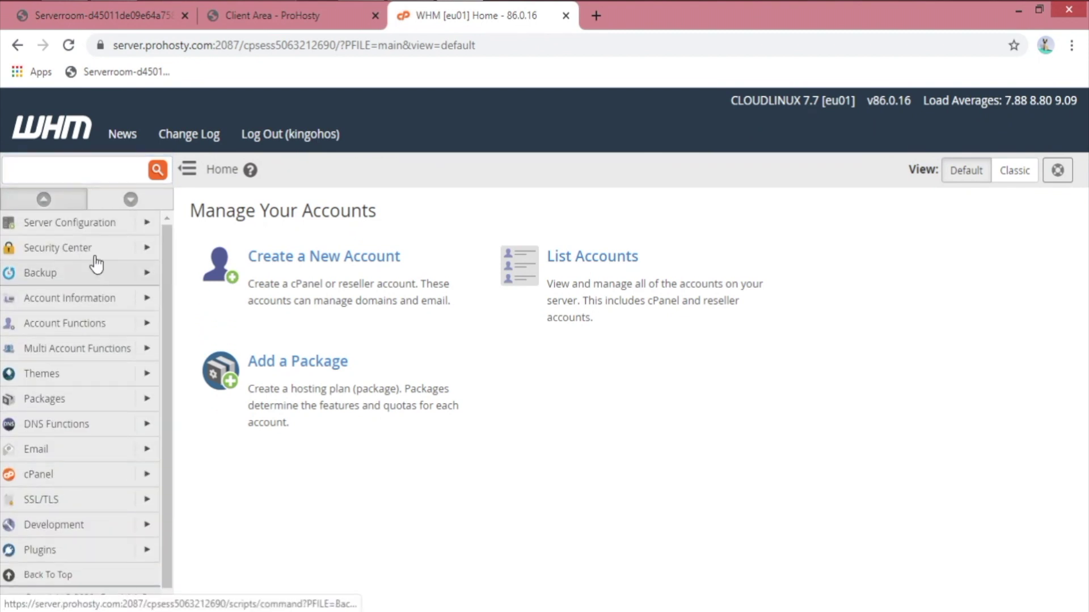
click(143, 227)
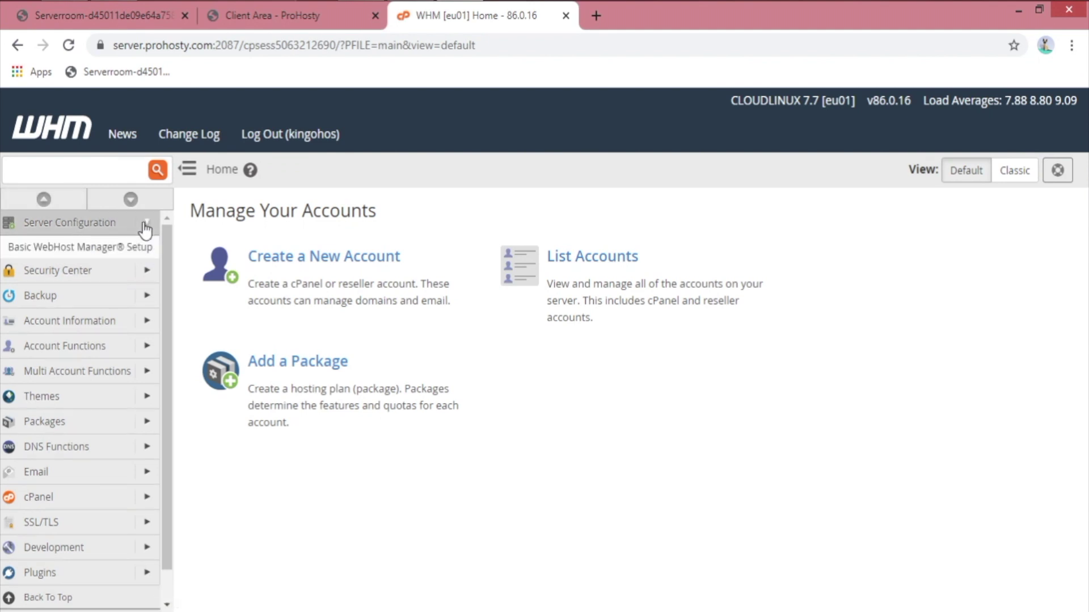
click(73, 252)
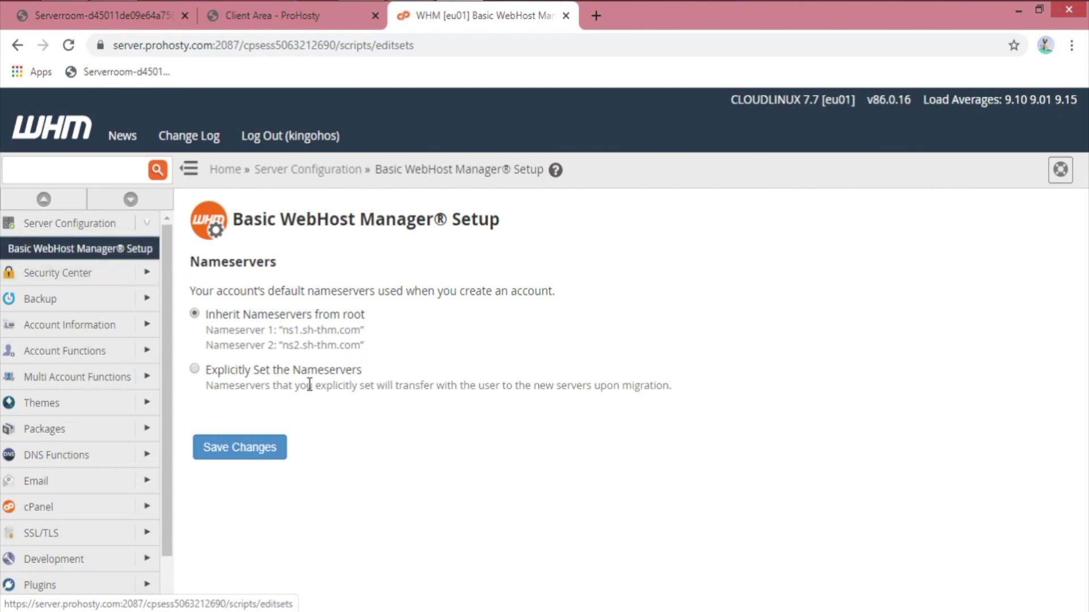
click(311, 369)
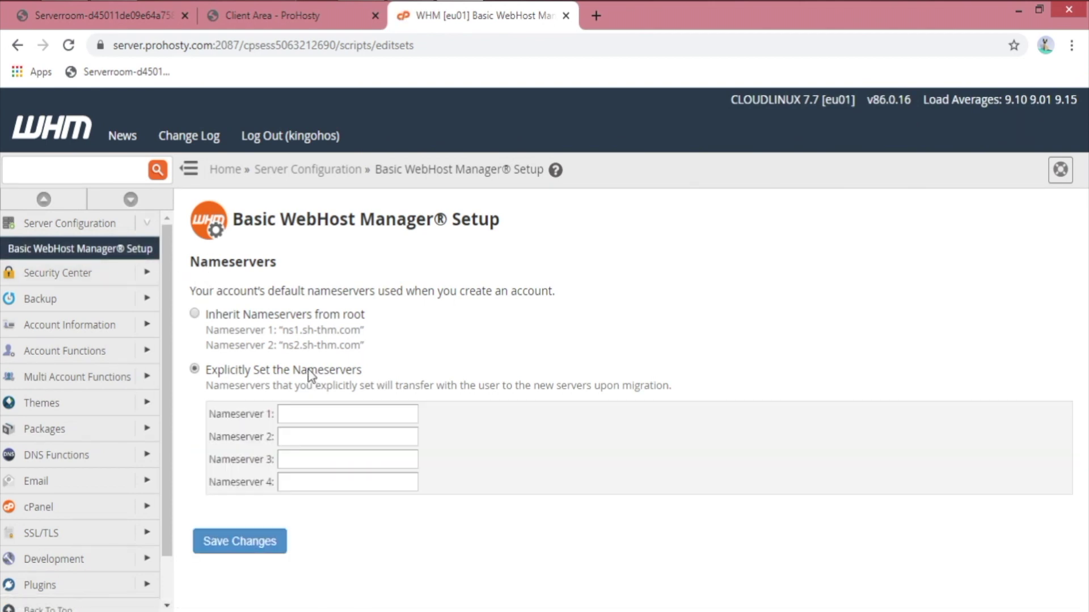
triple_click(276, 329)
click(427, 346)
Step: Set Nameserver 1 to ns1.kingohost.com and Nameserver 2 to ns2.kingohost.com, and save
click(347, 414)
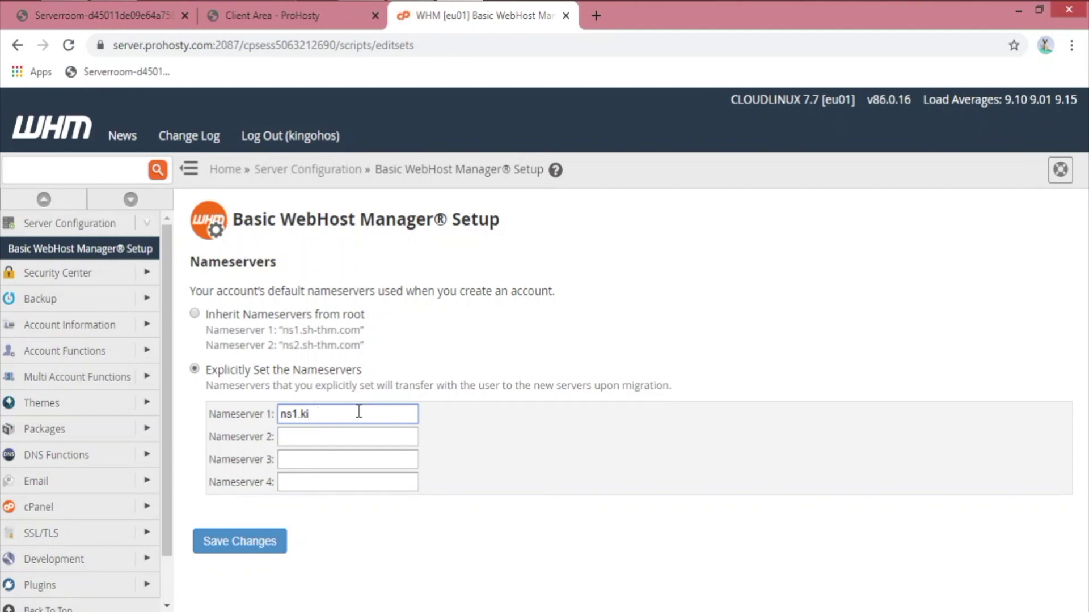
text(ns1.kingohost.com)
key(ctrl+a)
key(ctrl+c)
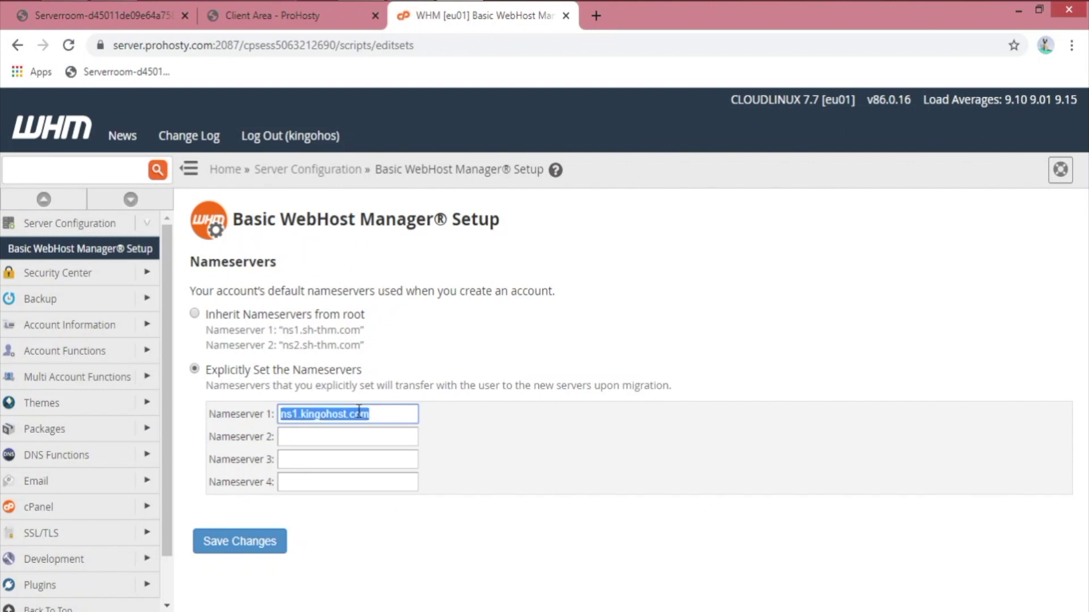
click(338, 438)
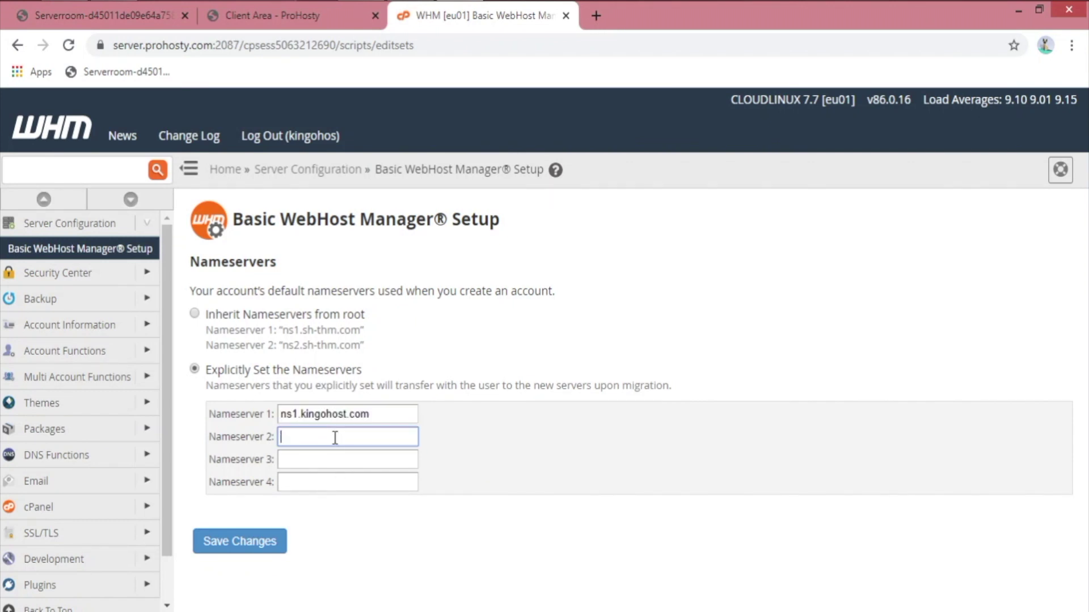
key(ctrl+v)
key(BackSpace)
text(2)
click(238, 544)
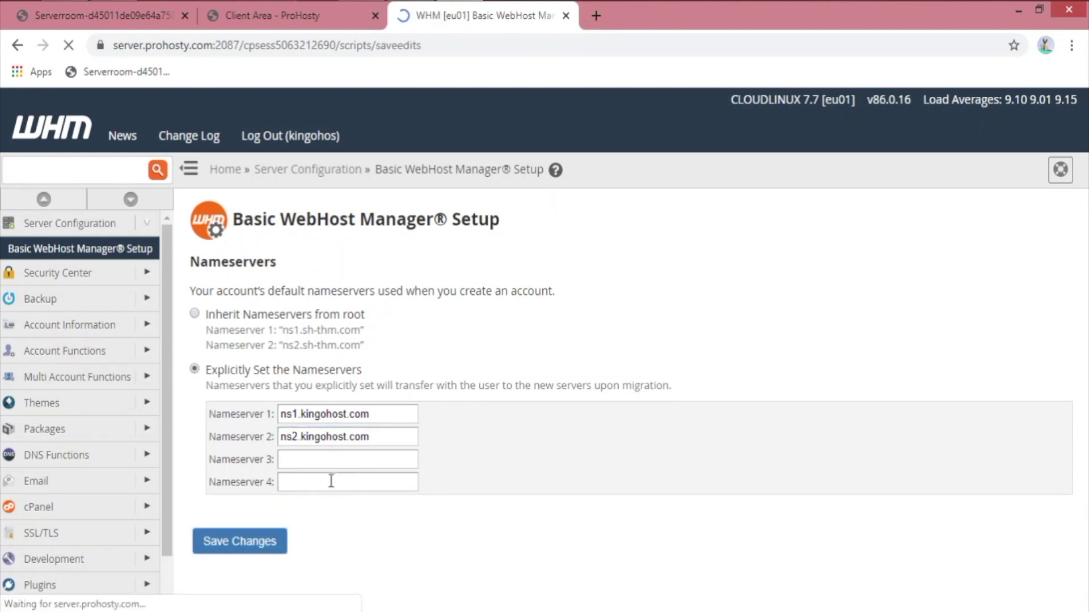
drag(230, 321, 590, 328)
click(561, 290)
drag(692, 265, 198, 261)
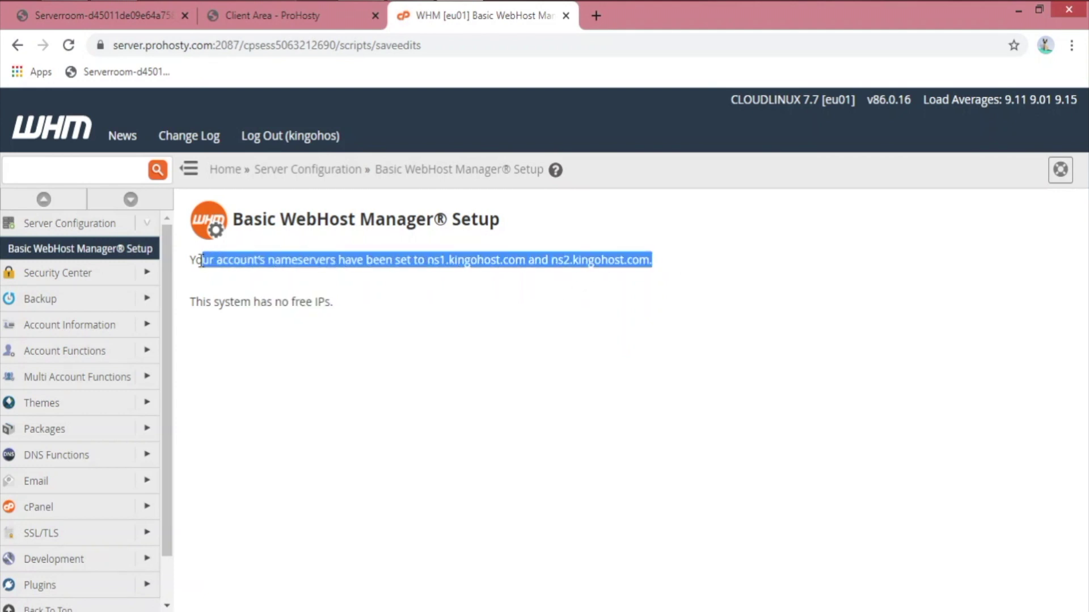
click(367, 303)
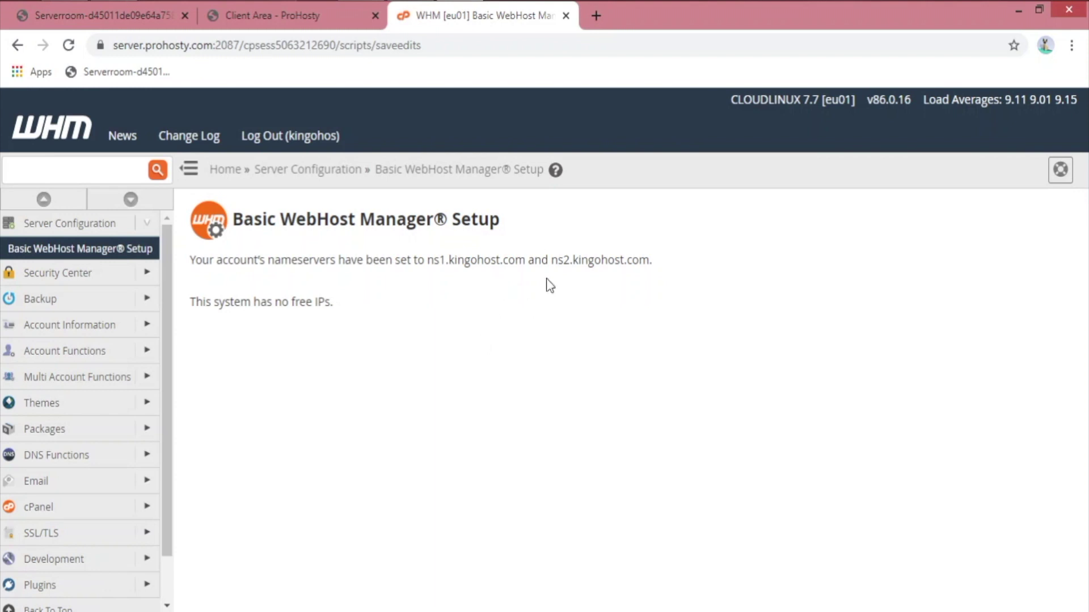
Step: Review Security Center > Manage External Authentications, which shows no users available
click(155, 277)
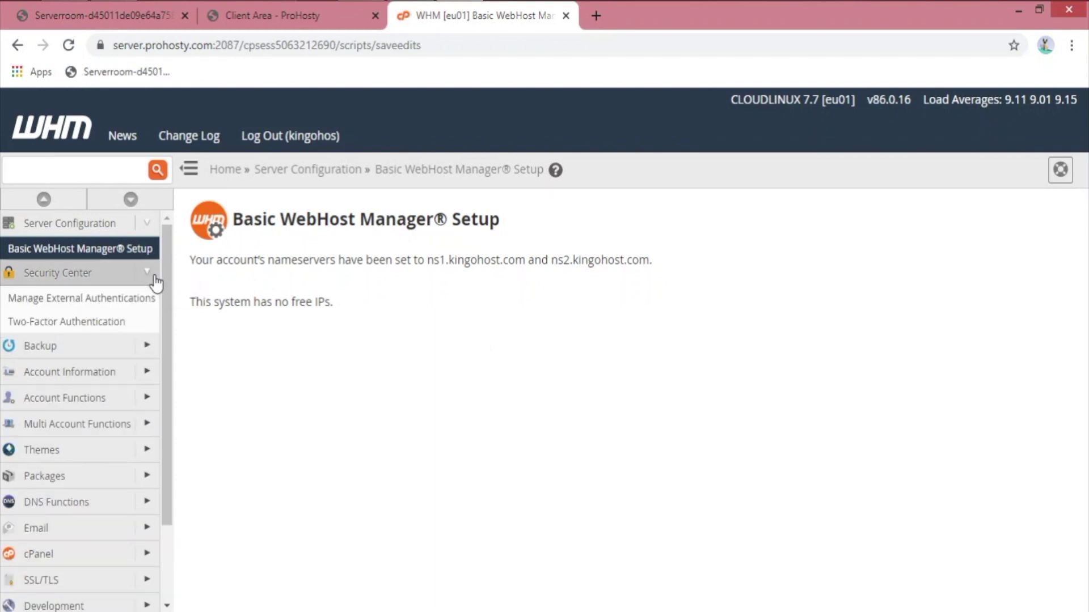
click(113, 307)
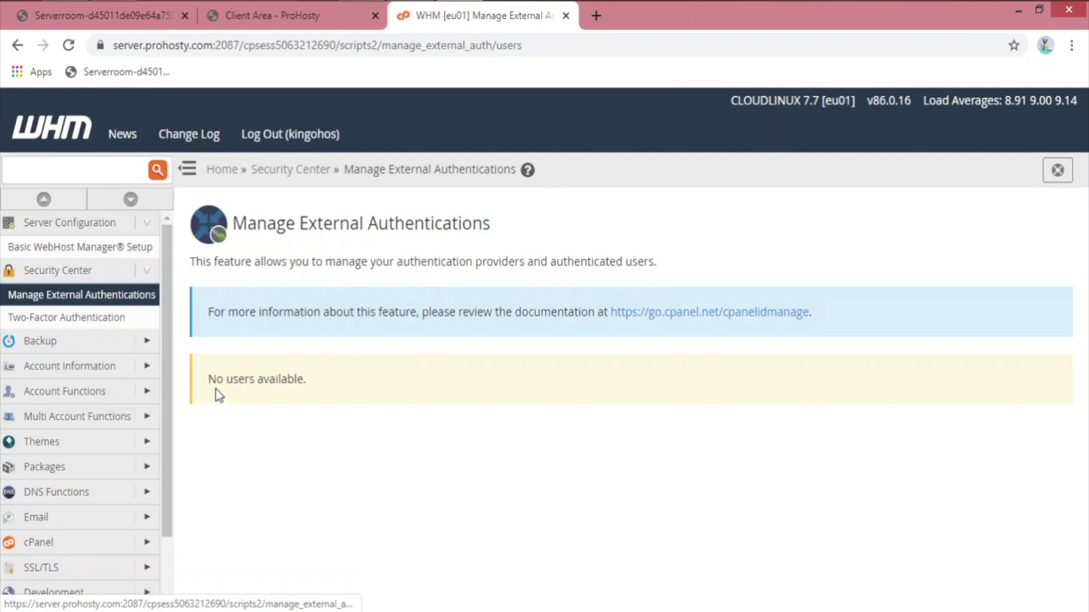
drag(195, 384, 379, 384)
click(188, 368)
Step: Review Two-Factor Authentication's Manage Users, Manage My Account and Settings tabs, ending on Settings
click(50, 324)
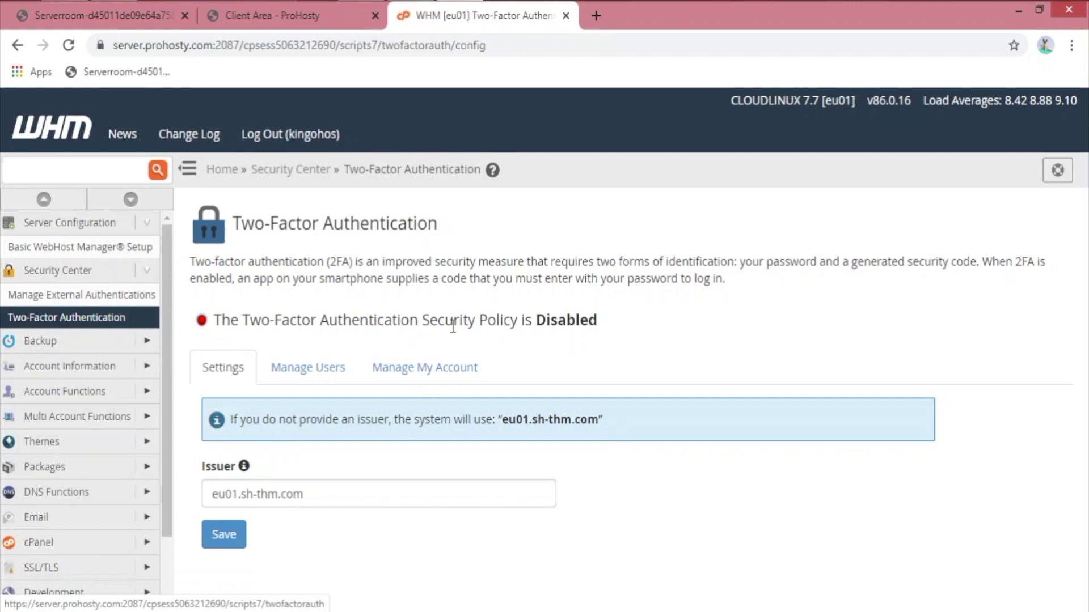
click(302, 370)
click(425, 367)
click(241, 375)
click(413, 377)
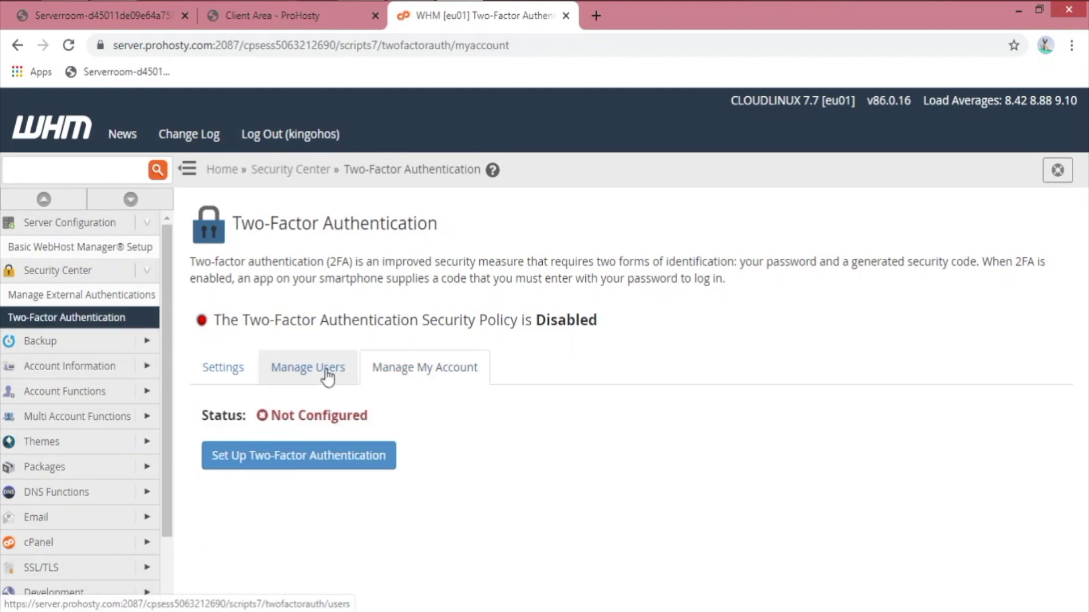
click(250, 377)
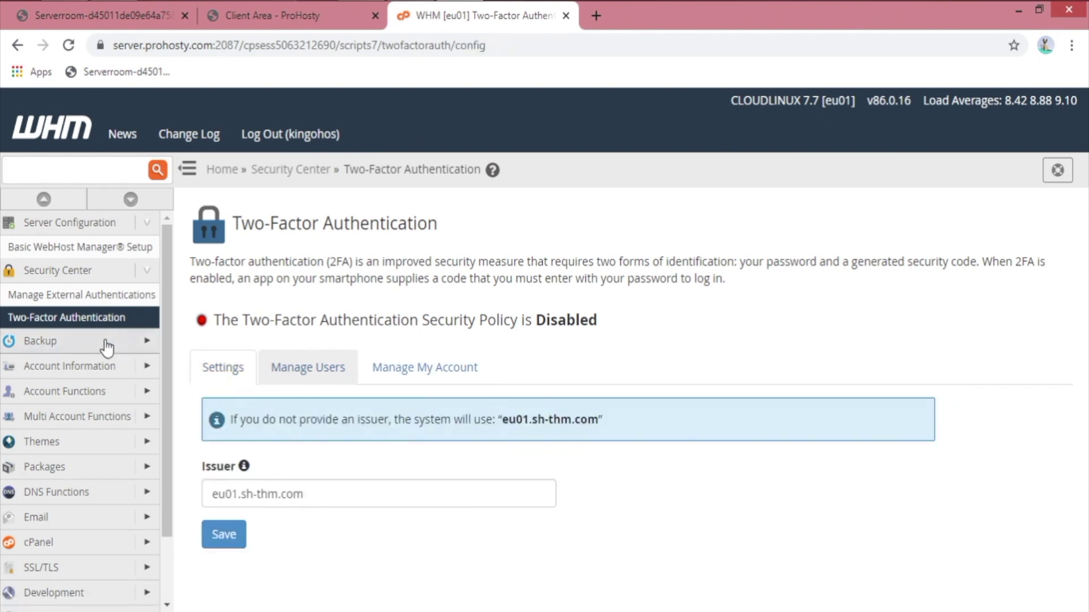
Step: Expand the Backup and Account Information groups in the sidebar
click(146, 341)
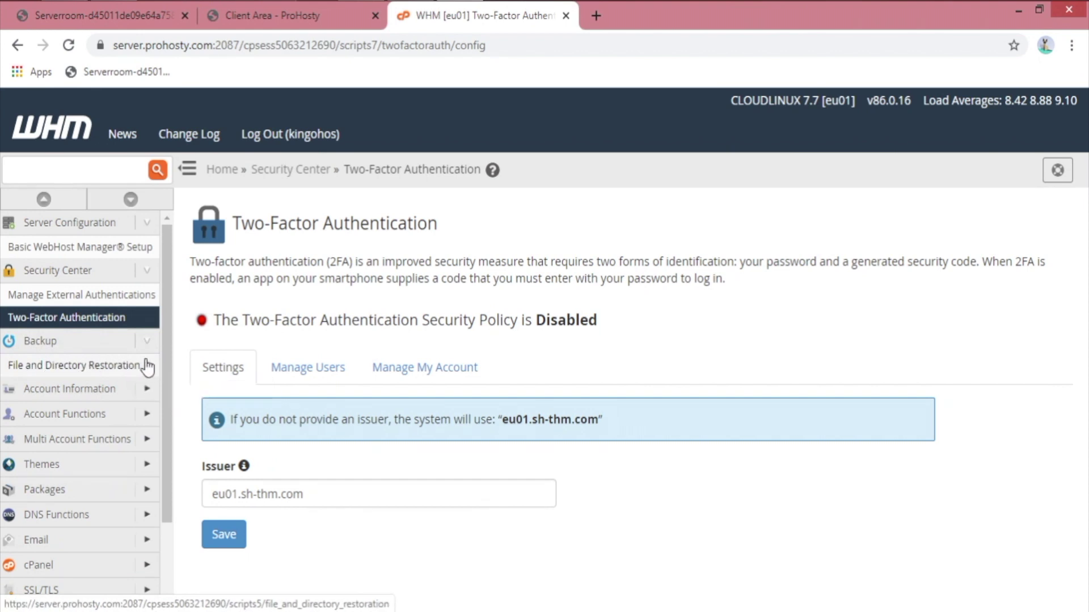
click(146, 391)
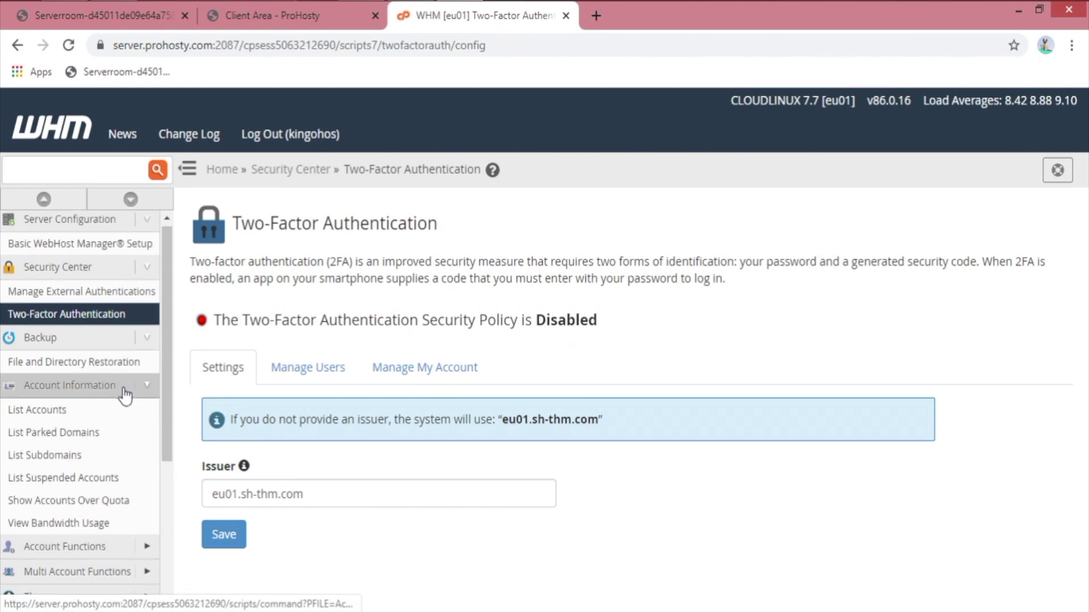
scroll(125, 368, down, 2)
Step: Open Account Information > List Accounts, which shows no accounts on the server yet
click(48, 207)
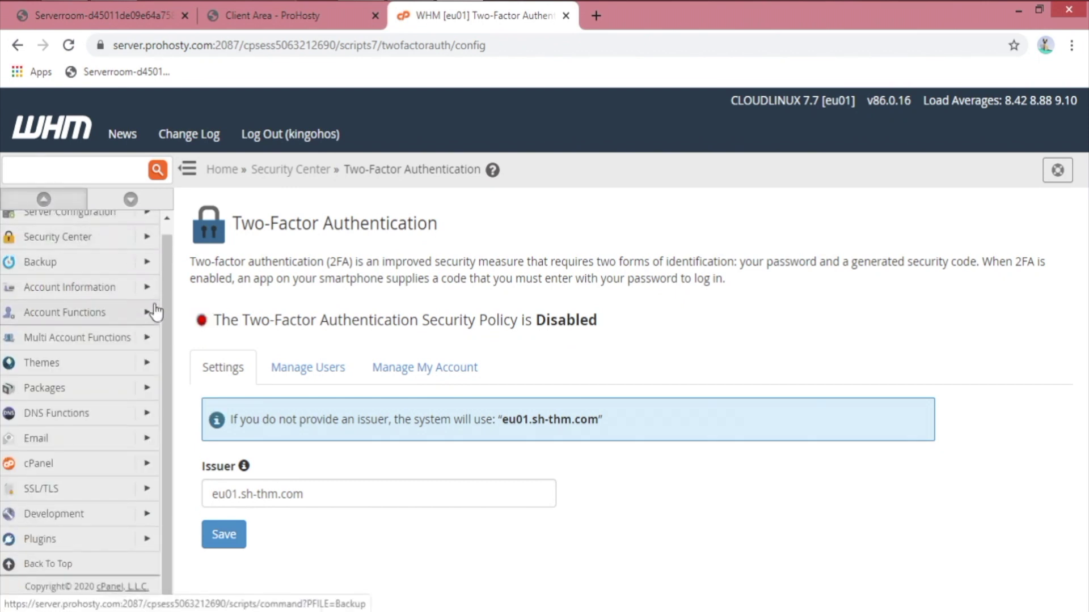
click(147, 289)
scroll(112, 283, up, 2)
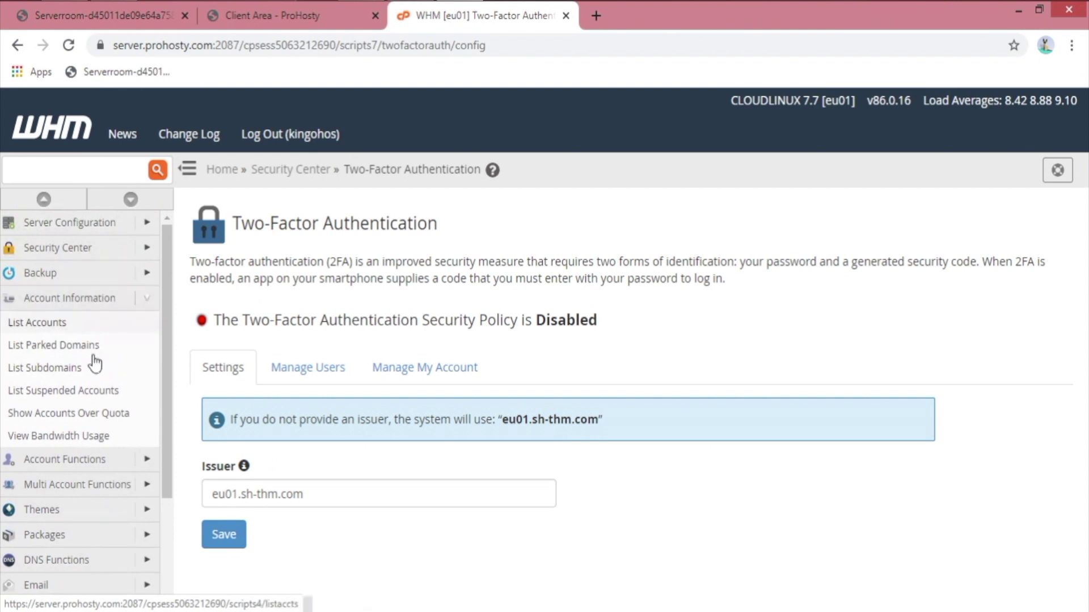
click(73, 323)
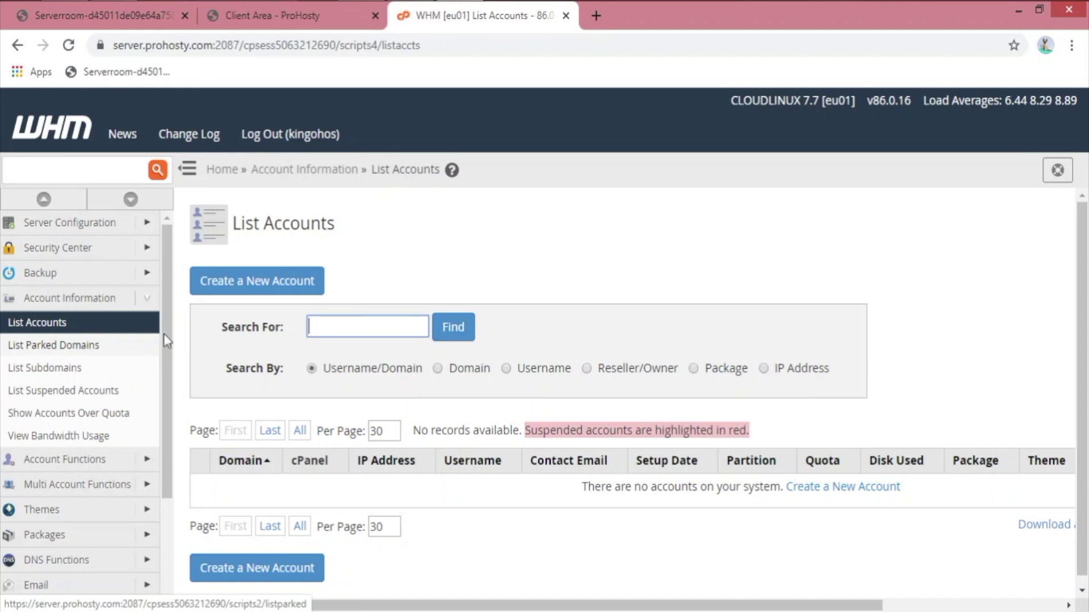
Step: Start a new account with the domain kingohst.com so the username fills in
click(279, 295)
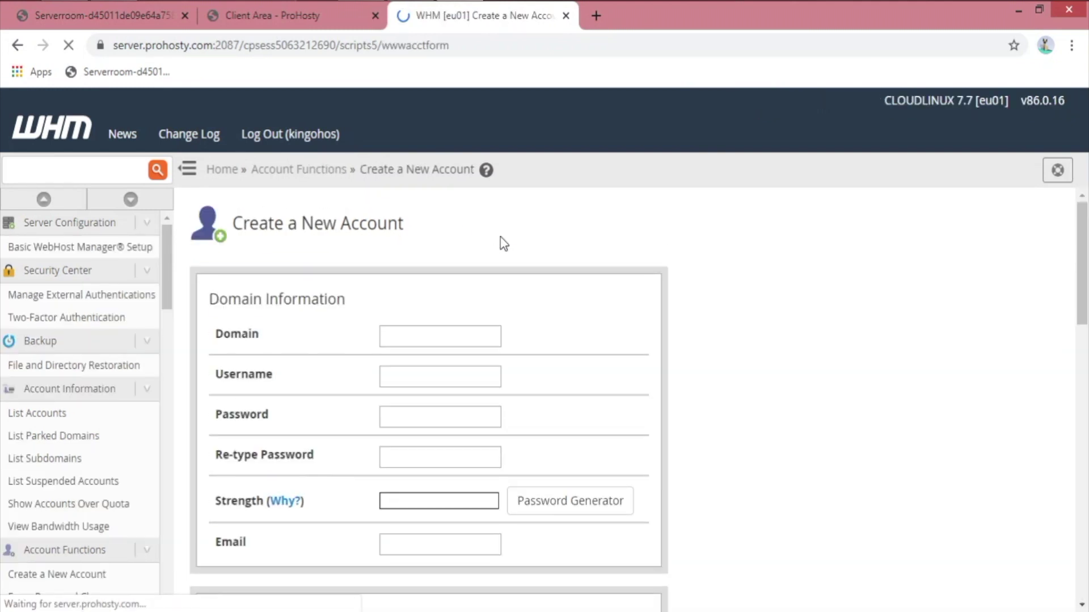
click(449, 340)
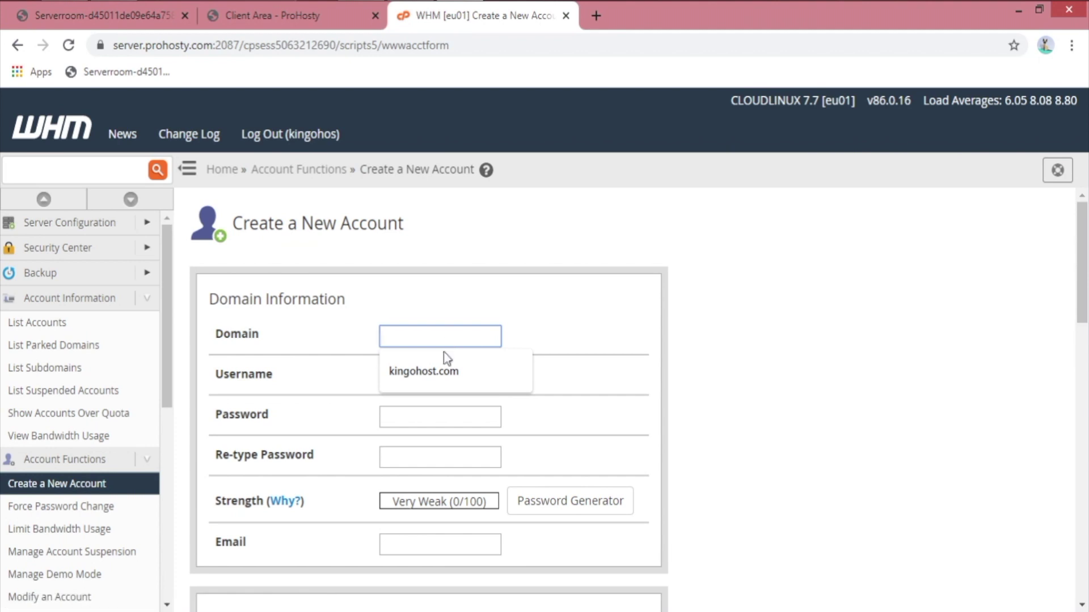
click(448, 363)
drag(423, 336, 485, 334)
click(454, 337)
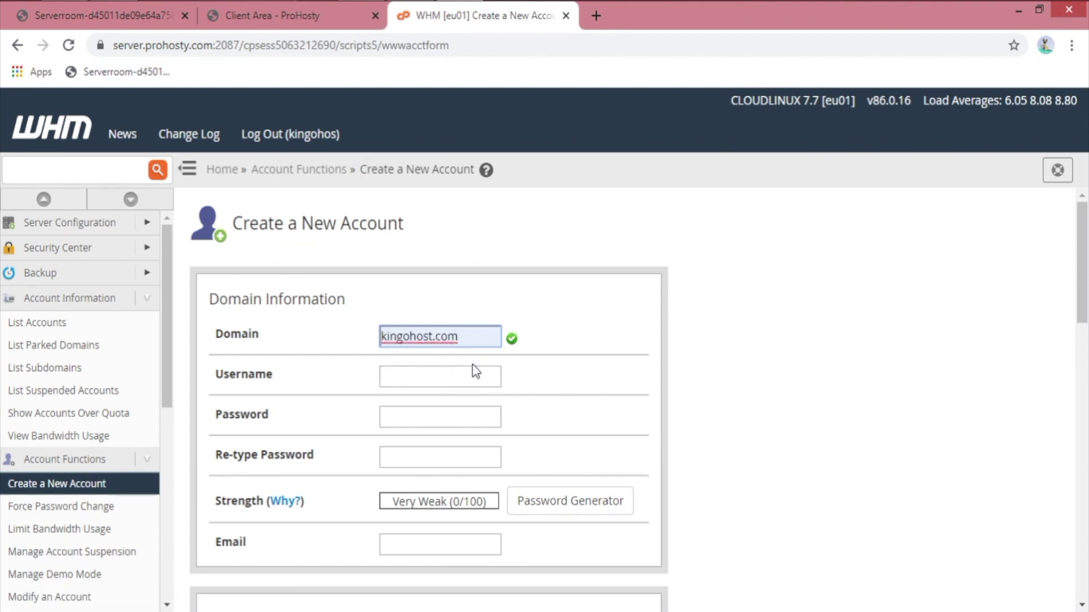
key(Left)
key(Left)
key(Left)
key(Left)
key(Left)
key(Left)
key(BackSpace)
click(626, 336)
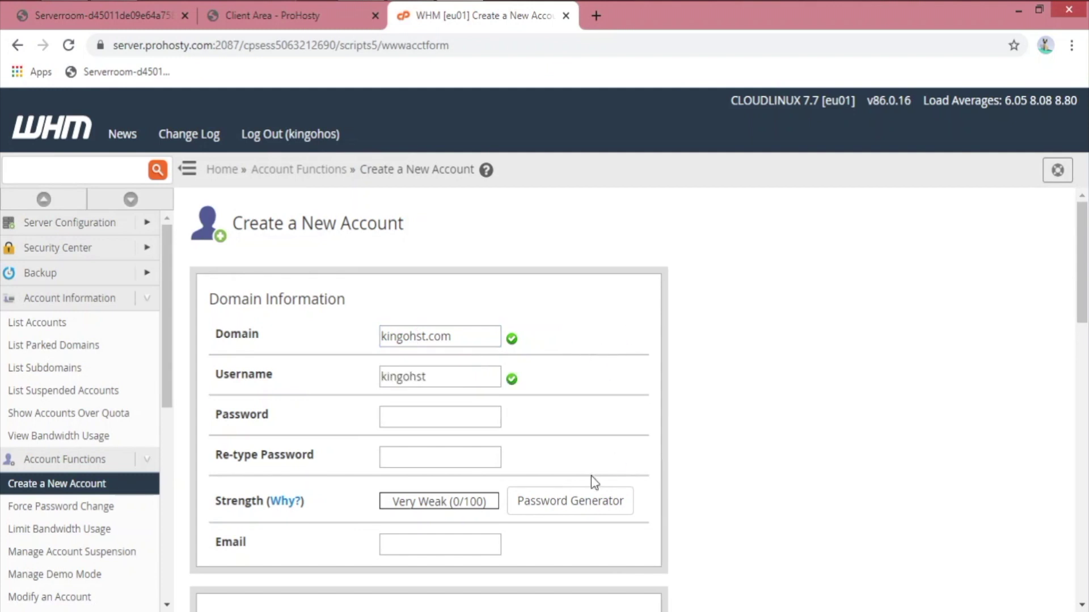
Step: Generate a strong password for the account and fill in the contact email
click(593, 505)
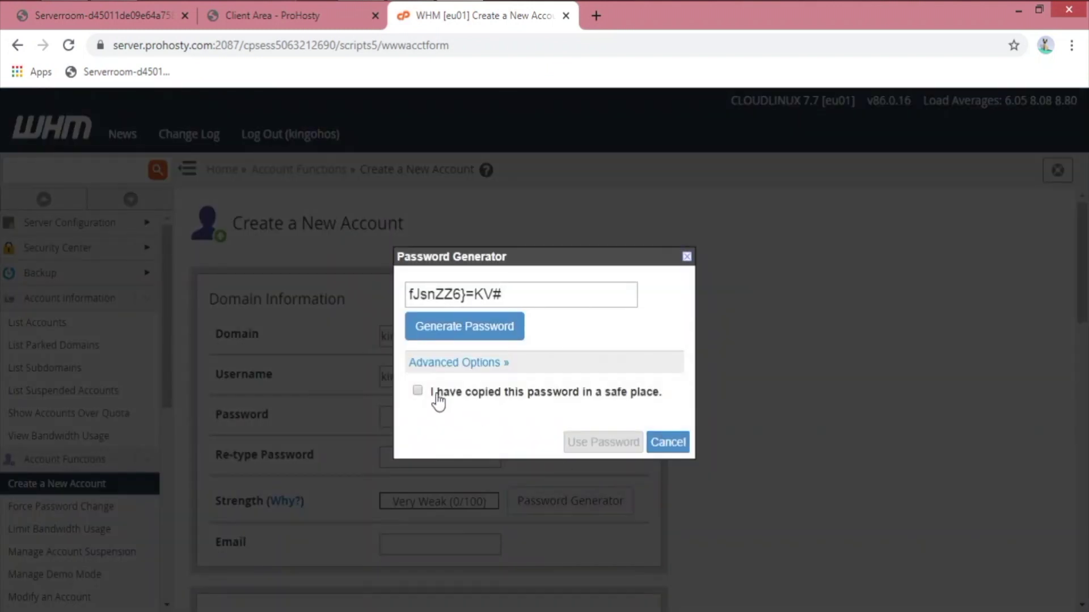
click(439, 400)
click(600, 444)
scroll(227, 369, down, 4)
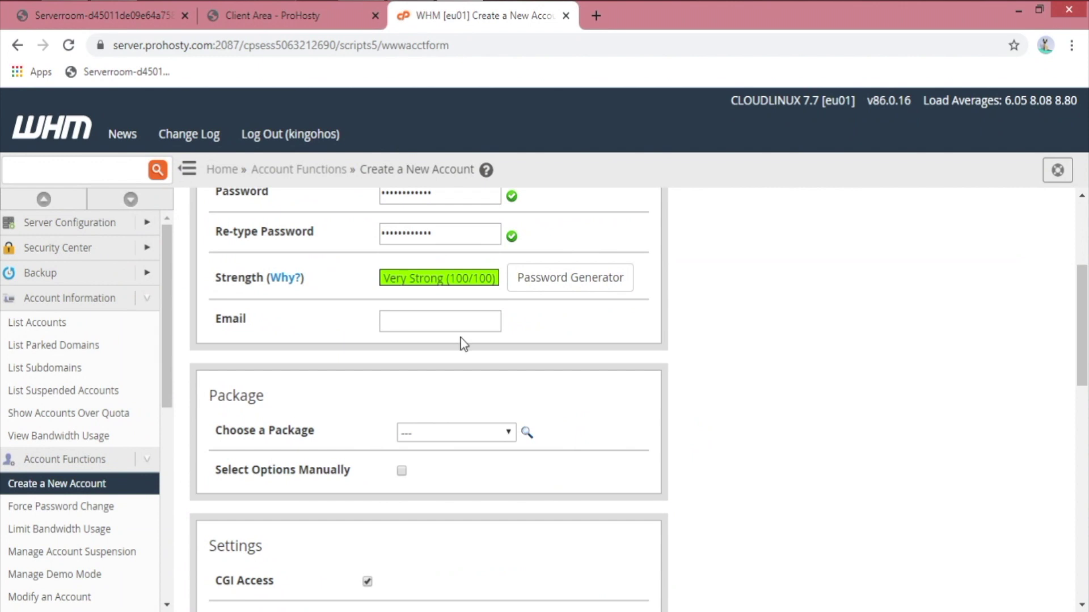
click(459, 329)
click(448, 436)
click(450, 480)
scroll(434, 471, down, 2)
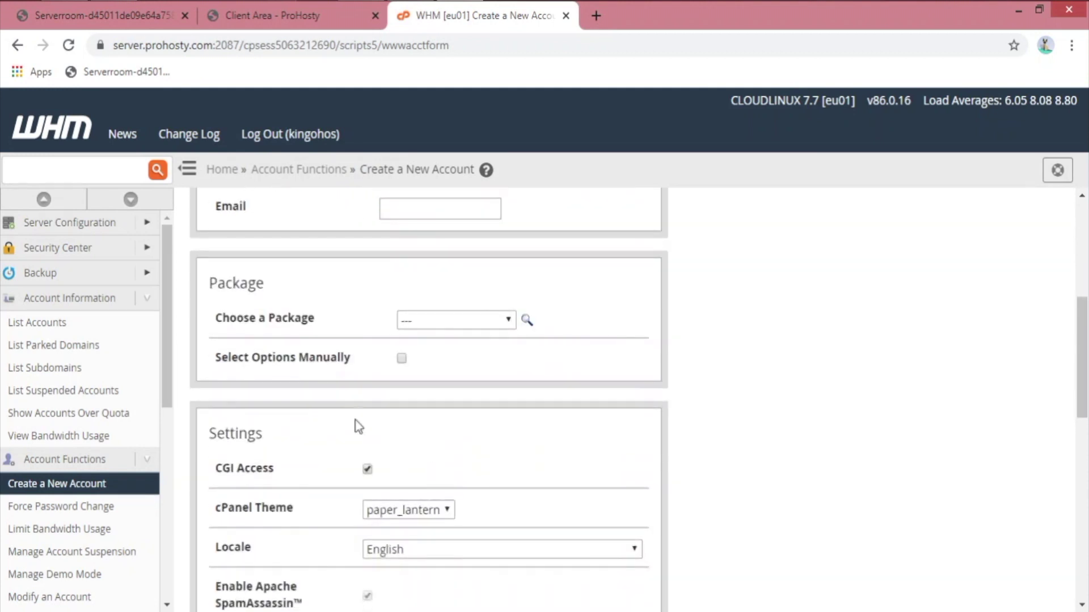
Step: Select resource options manually with the default feature list, without saving them as a package
click(402, 359)
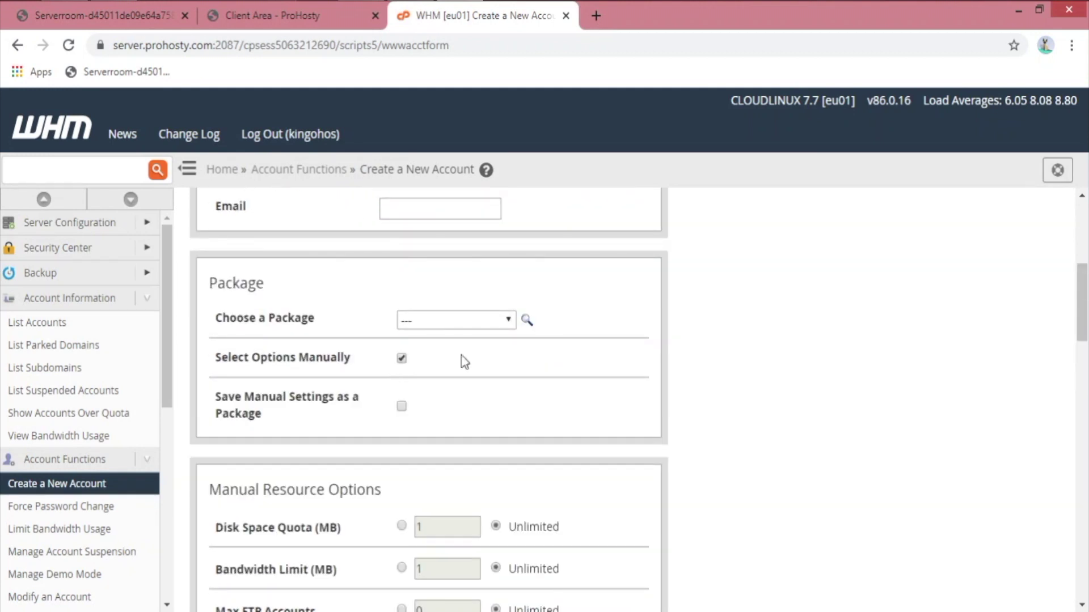
click(402, 407)
scroll(455, 343, down, 4)
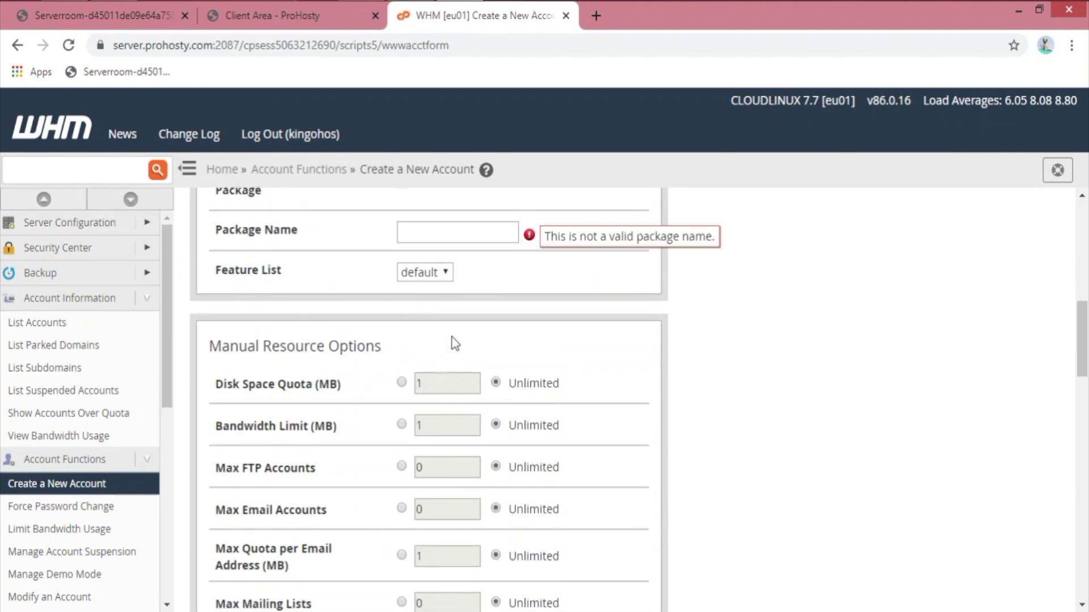
click(431, 270)
click(434, 299)
scroll(510, 303, up, 2)
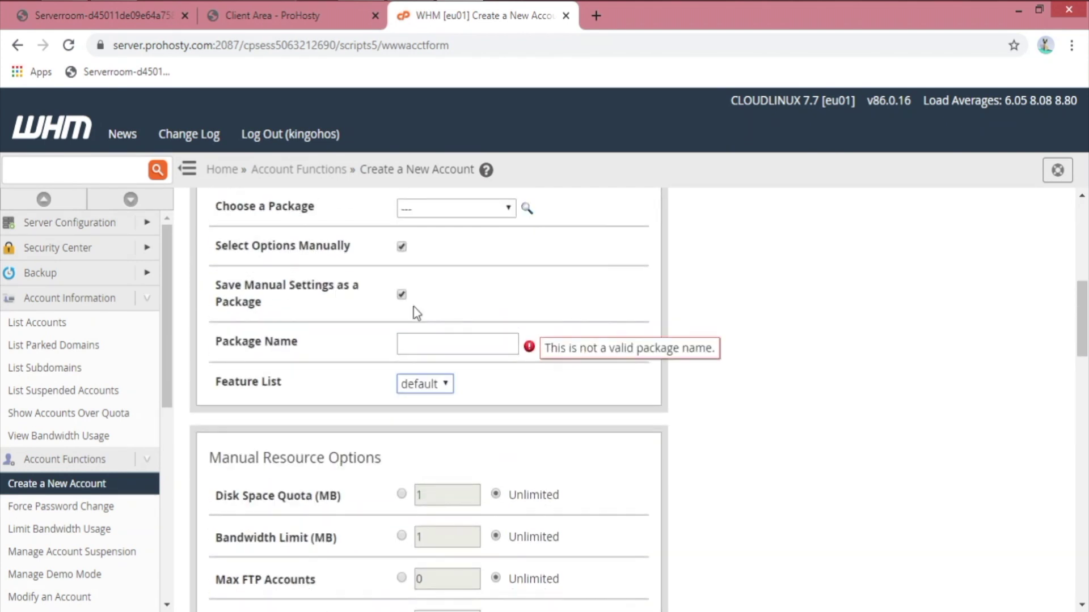
click(404, 297)
scroll(427, 317, down, 10)
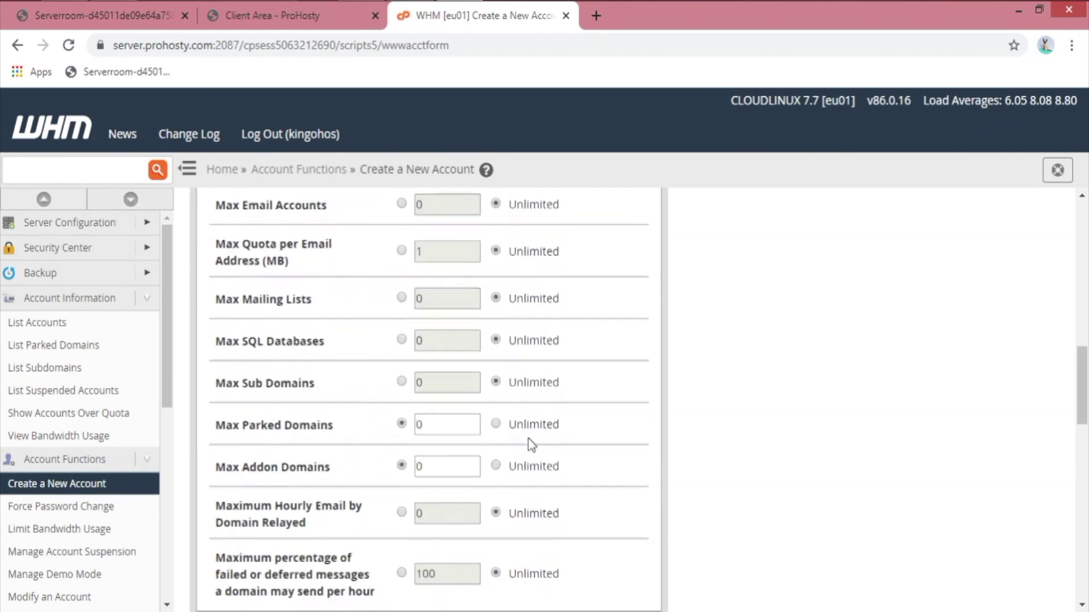
Step: Set Max Addon Domains and Max Parked Domains to Unlimited and create the account
click(522, 245)
click(522, 201)
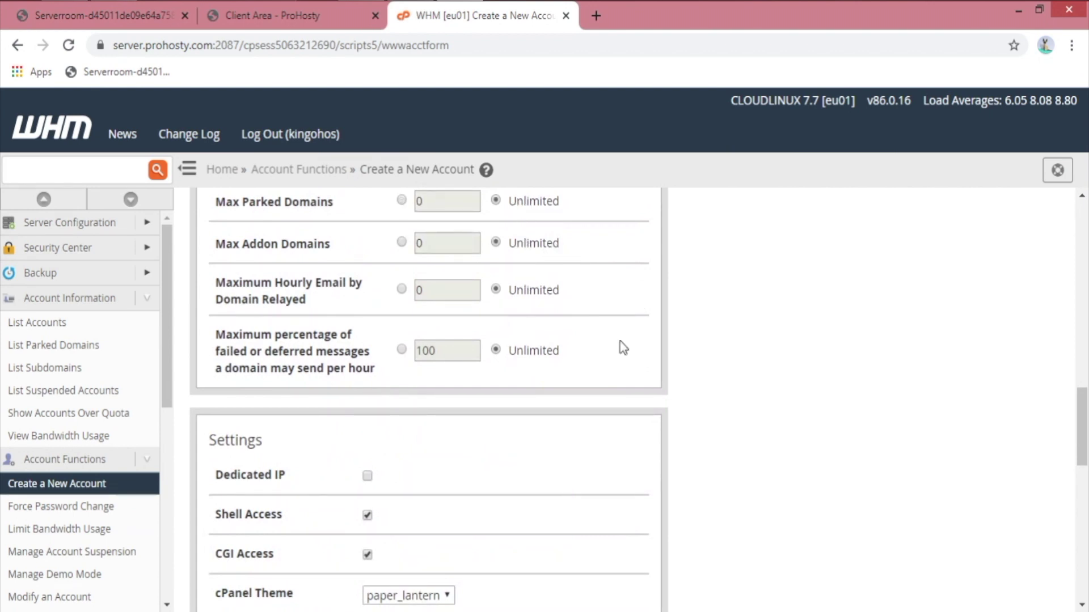
scroll(621, 341, down, 6)
scroll(445, 318, down, 7)
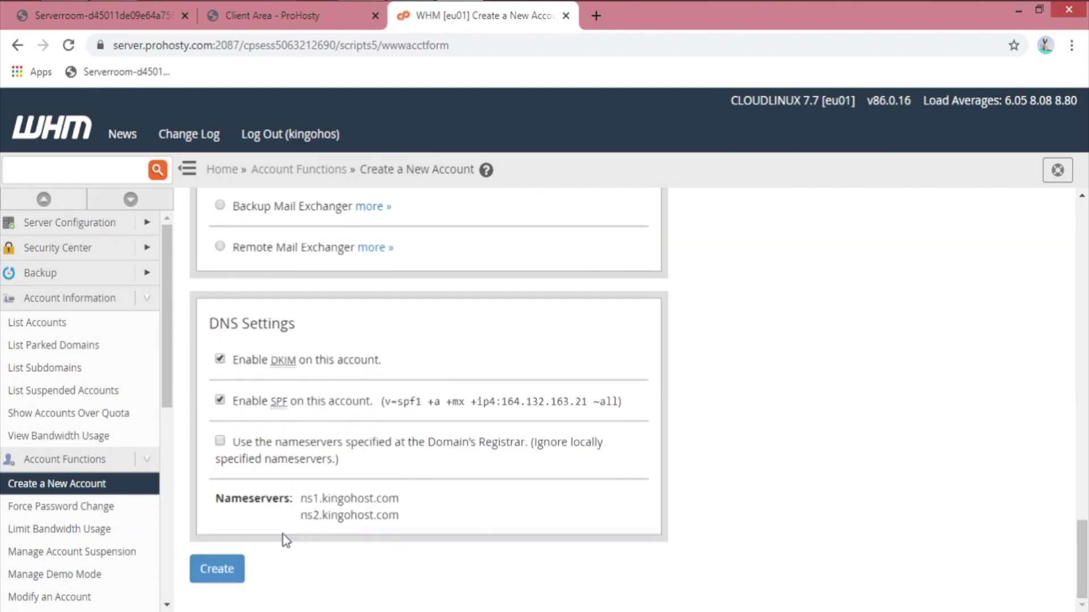
click(230, 568)
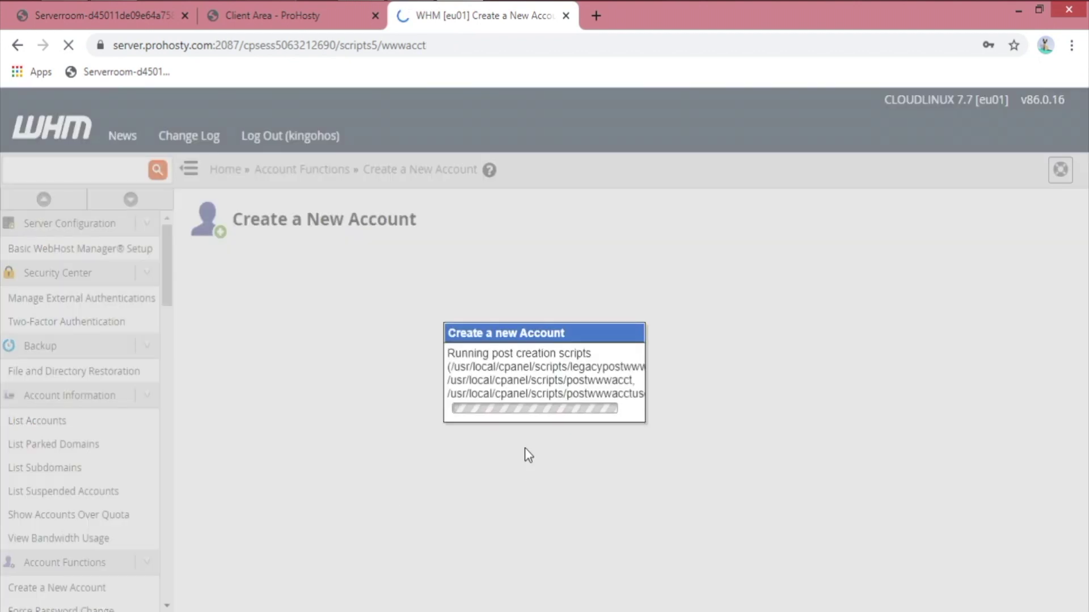
Step: Dismiss the browser's save-password offer and return to List Accounts, now showing kingohst.com
drag(487, 366, 635, 381)
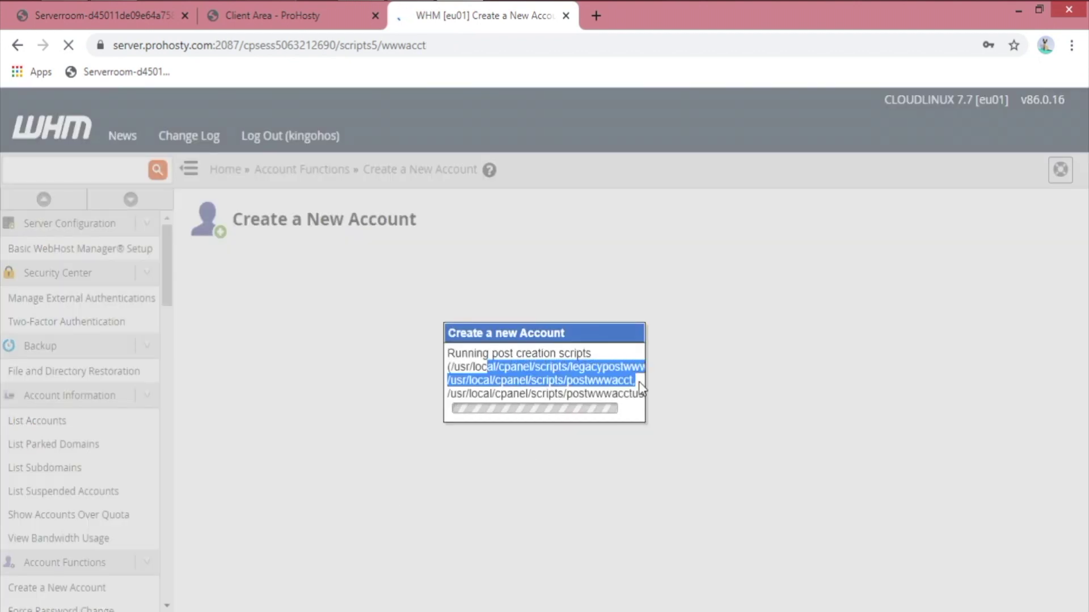
click(590, 376)
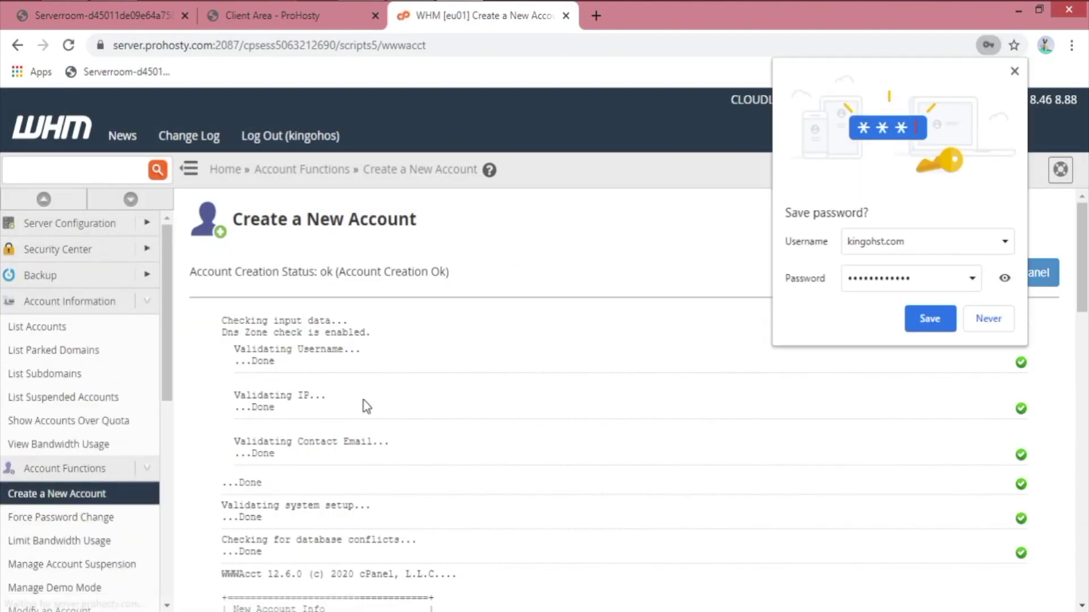
click(1014, 71)
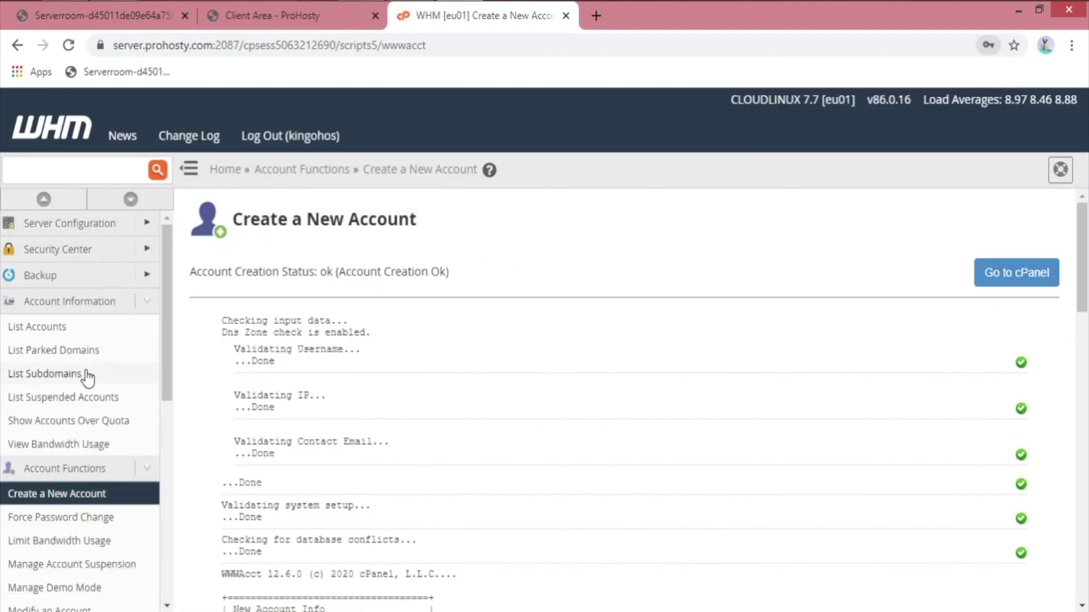
click(82, 327)
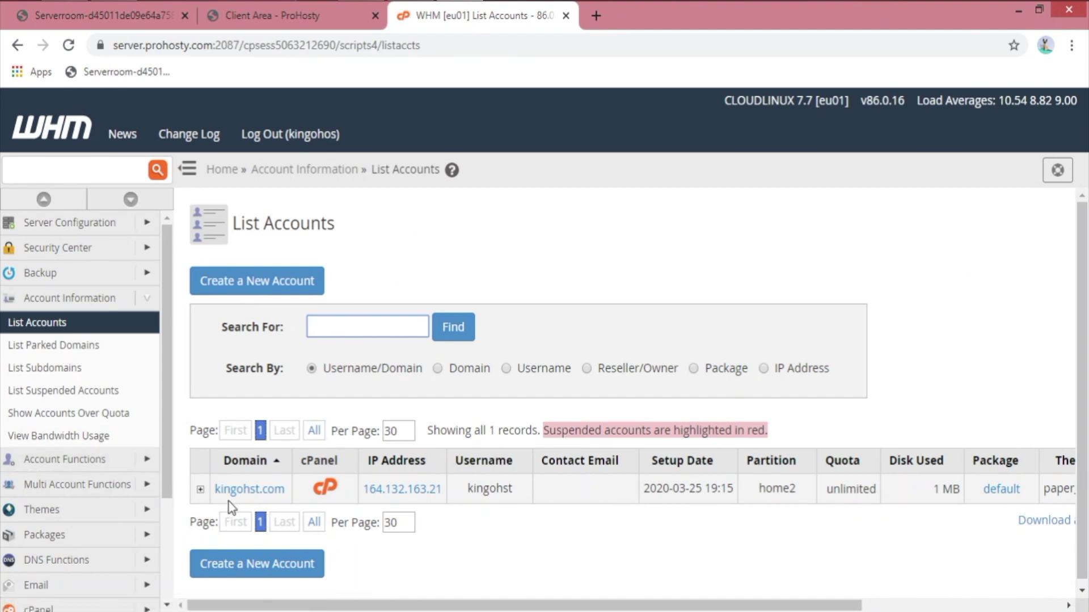
Step: Check the kingohst.com account's cPanel, then view the empty parked domains list
click(326, 487)
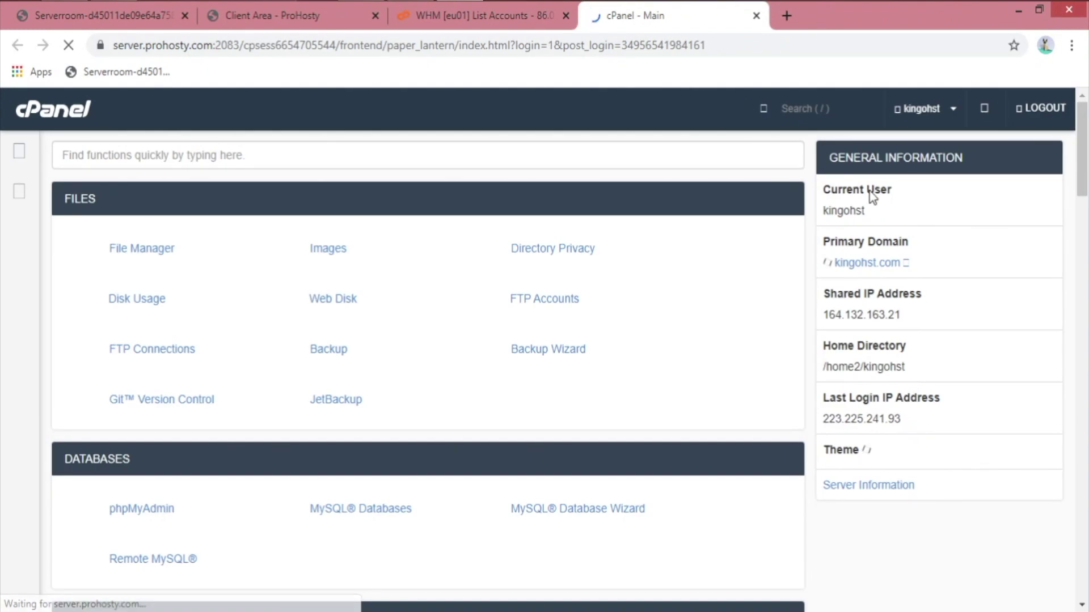
click(756, 15)
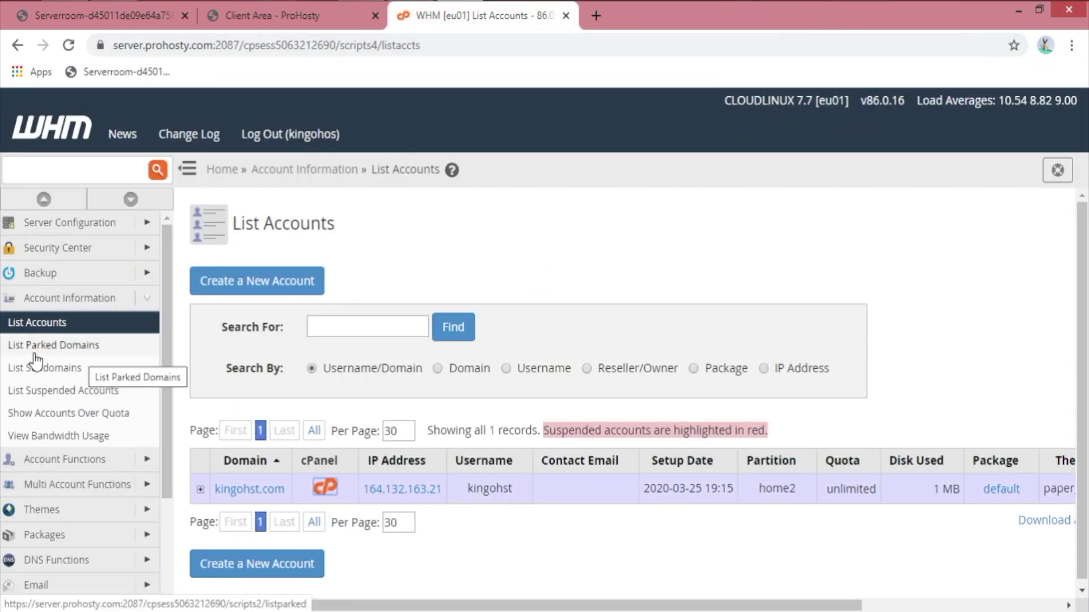
click(79, 349)
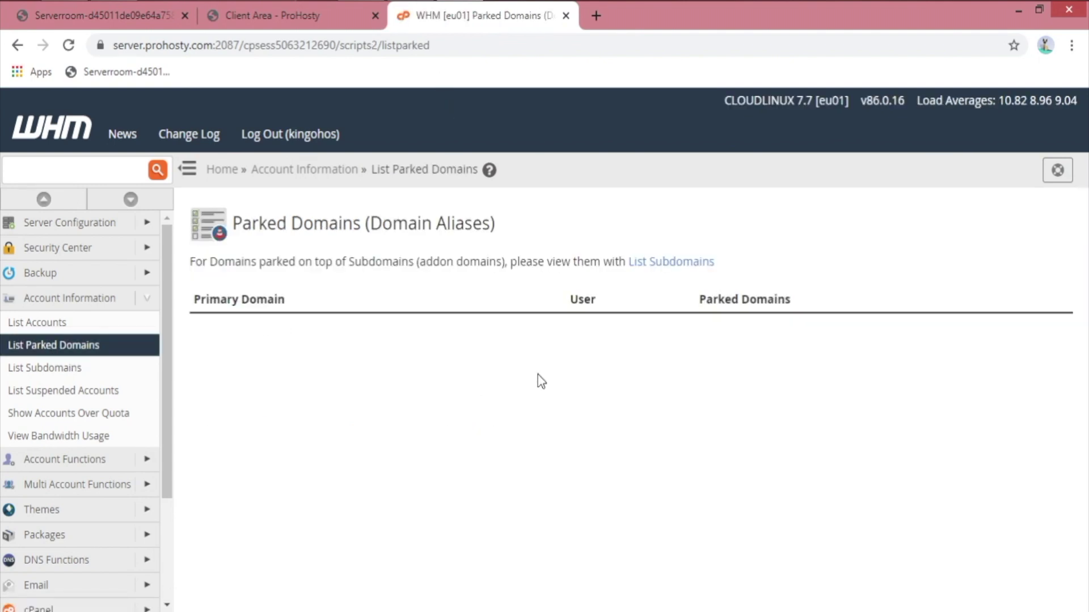
drag(567, 299, 856, 287)
click(757, 258)
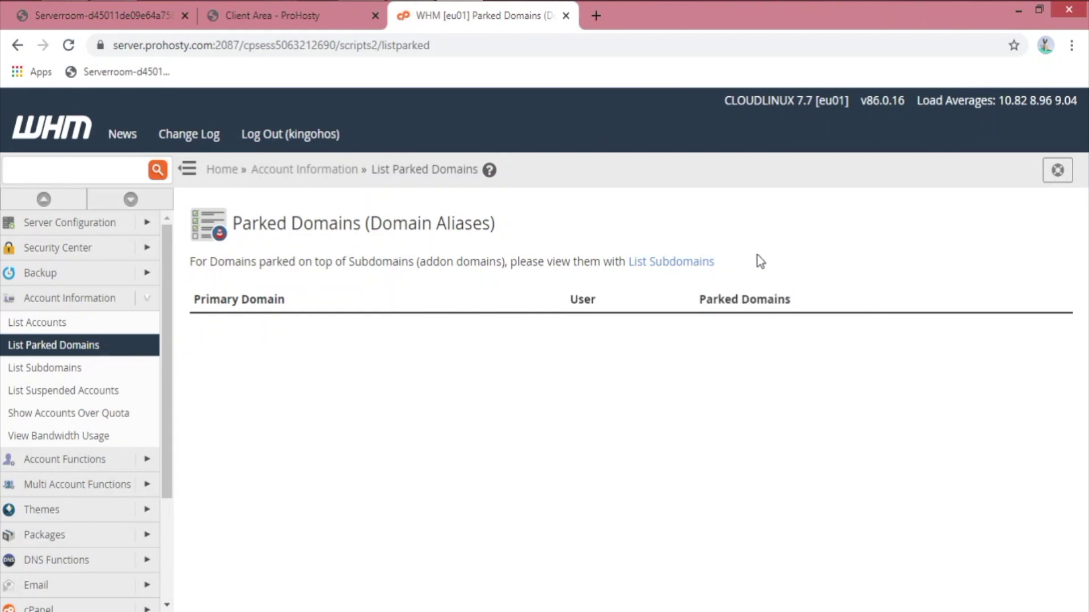
Step: View the empty List Subdomains and List Suspended Accounts pages
click(89, 372)
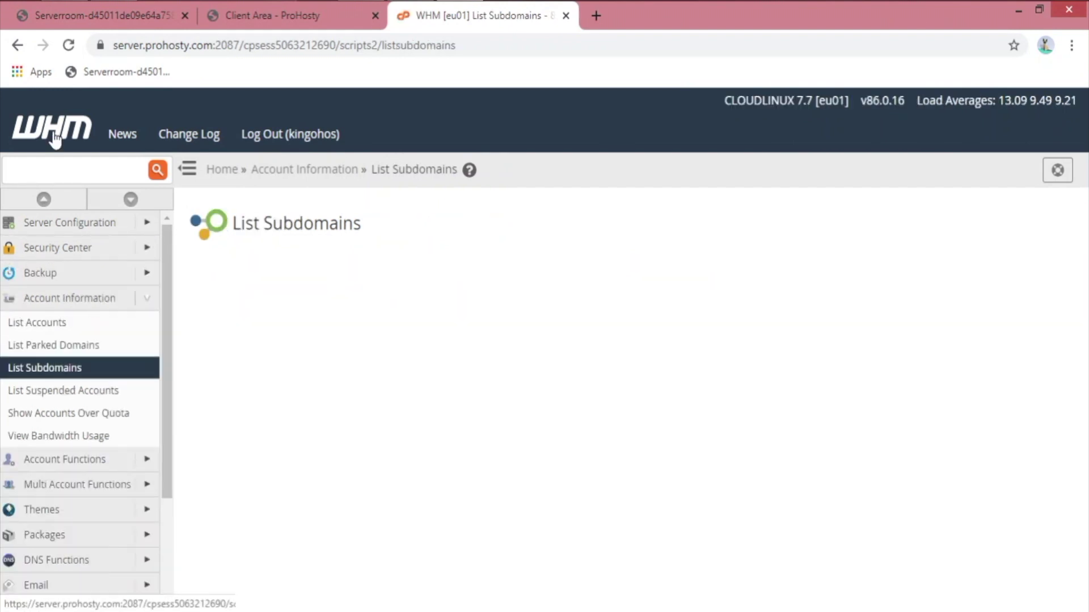
drag(214, 45, 109, 46)
click(518, 524)
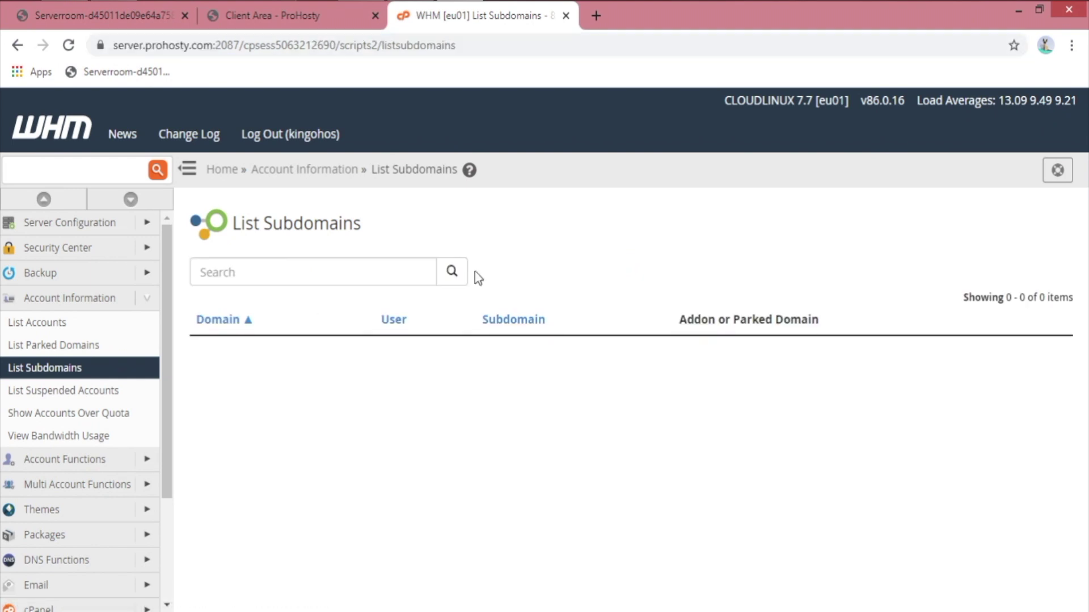
click(128, 400)
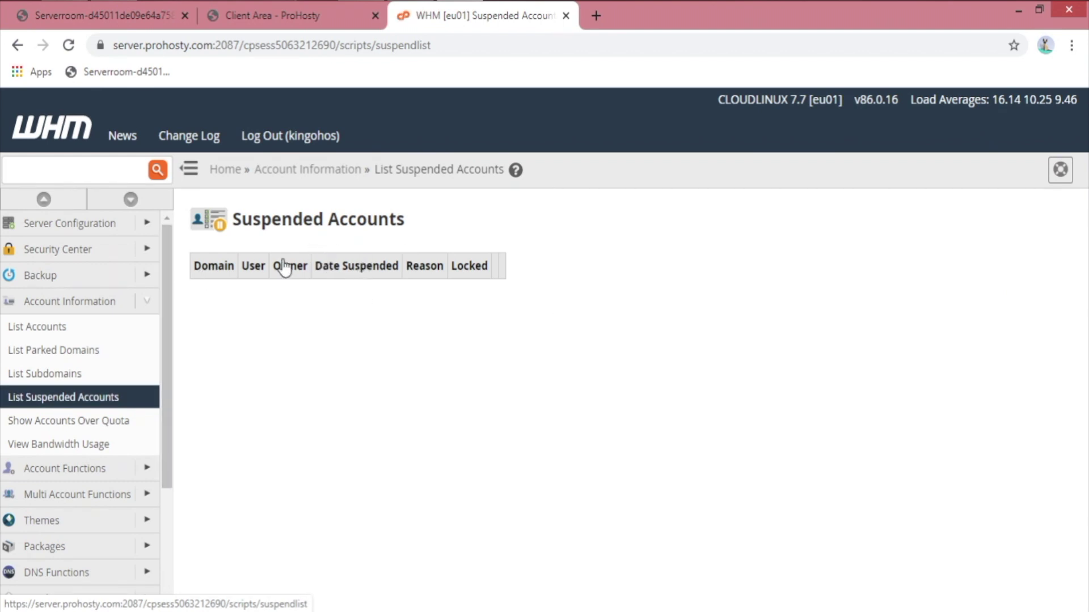
Step: Suspend kingohst.com from List Accounts with reason Overdue, then close that tab
middle_click(93, 335)
click(672, 15)
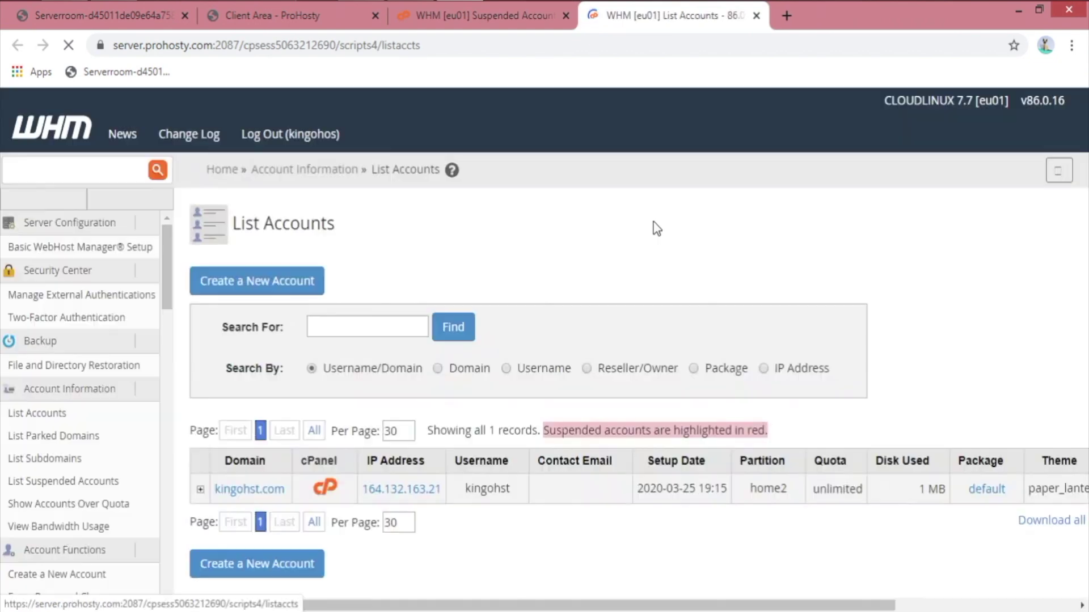
click(201, 489)
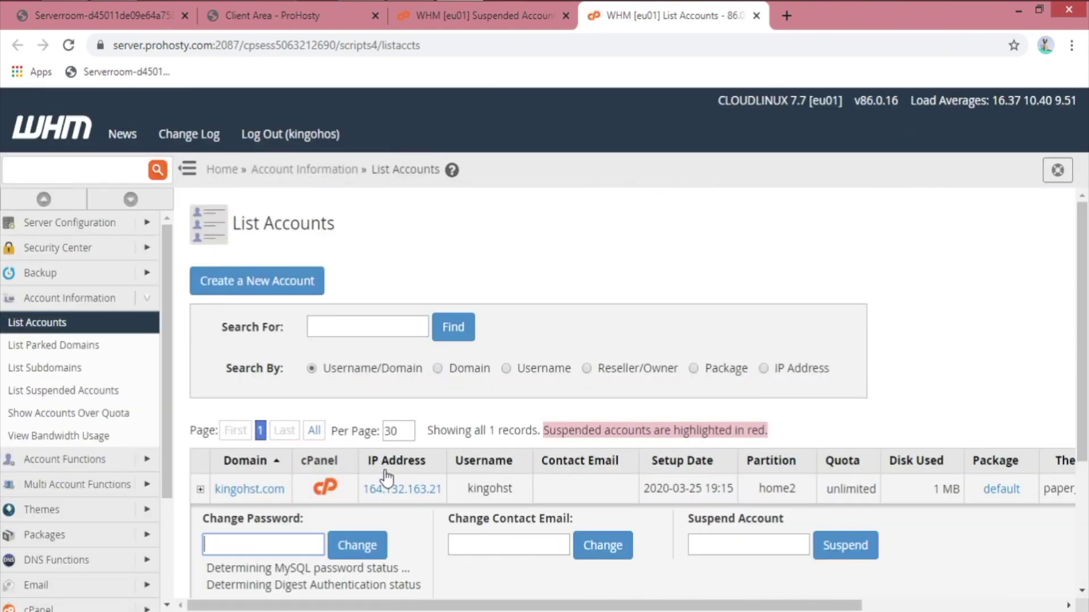
scroll(567, 442, down, 2)
click(743, 436)
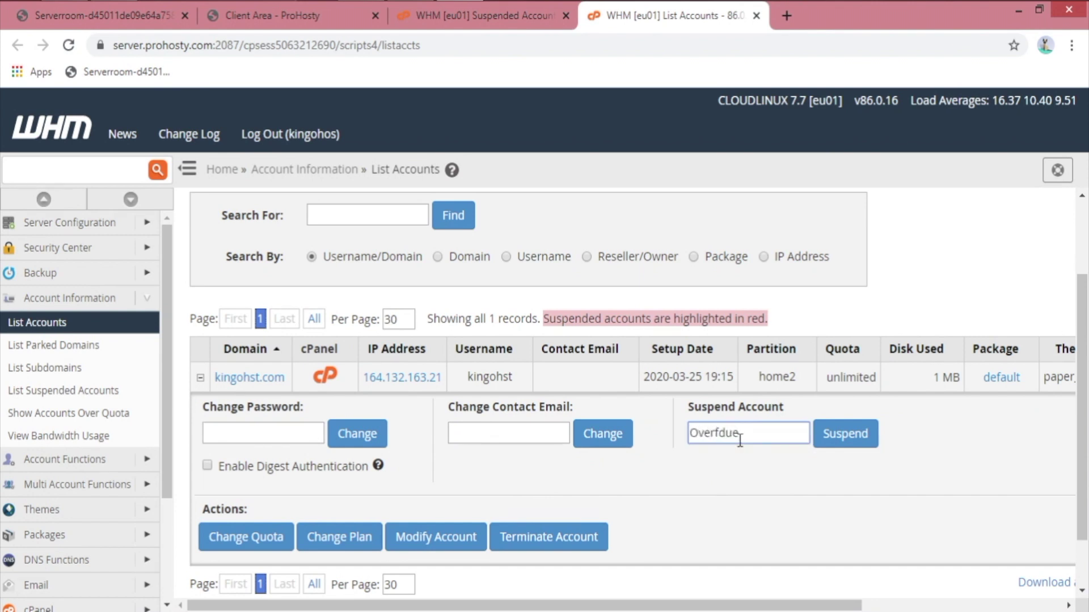
click(875, 434)
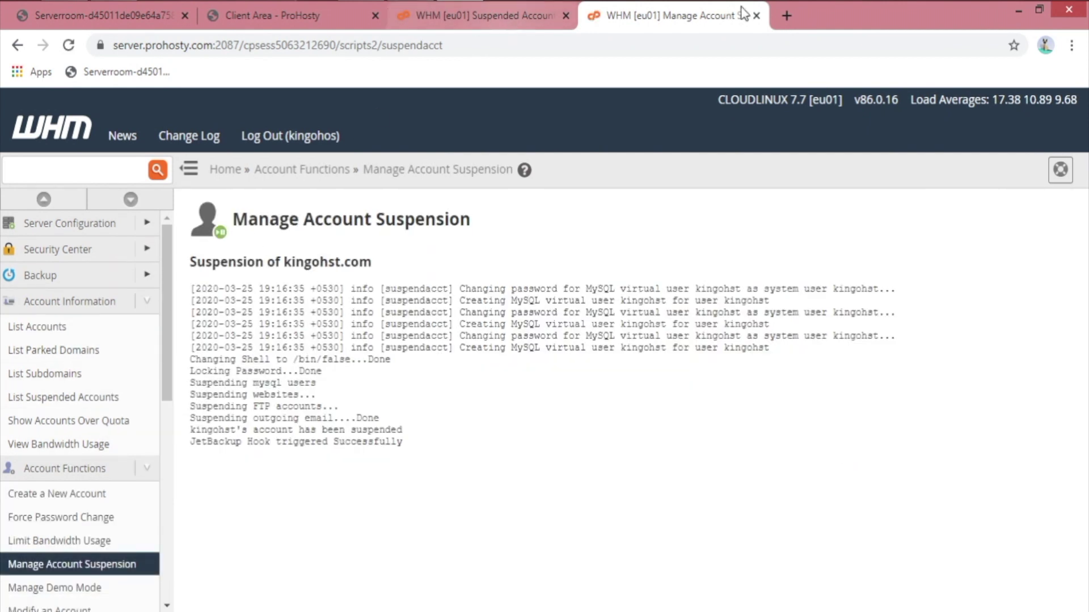
click(482, 15)
click(756, 15)
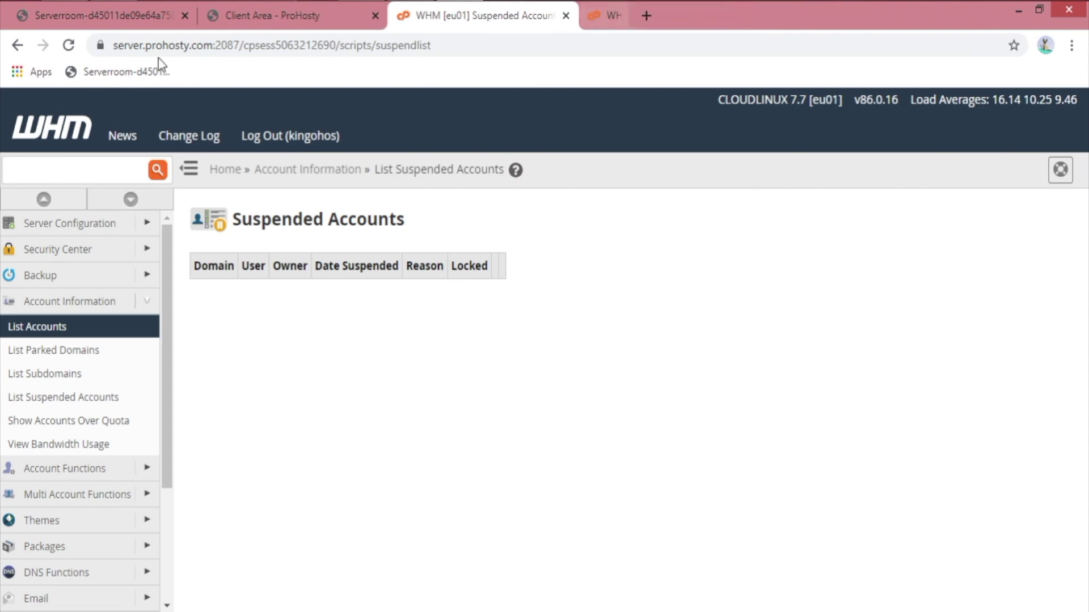
Step: Reload the suspended accounts list, review kingohst.com's Overdue entry, and unsuspend the account
click(68, 45)
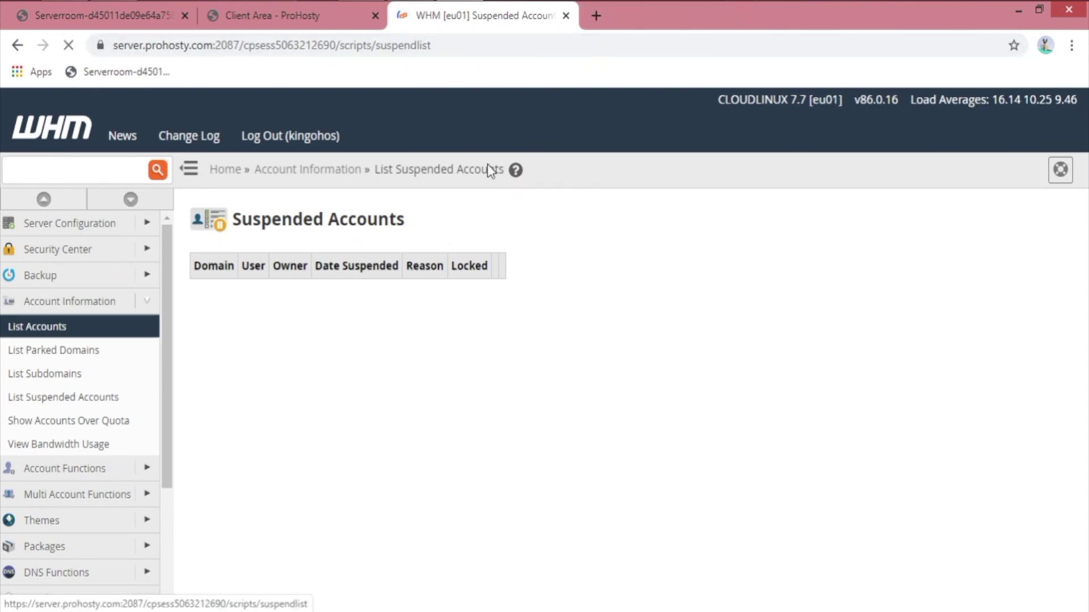
double_click(210, 299)
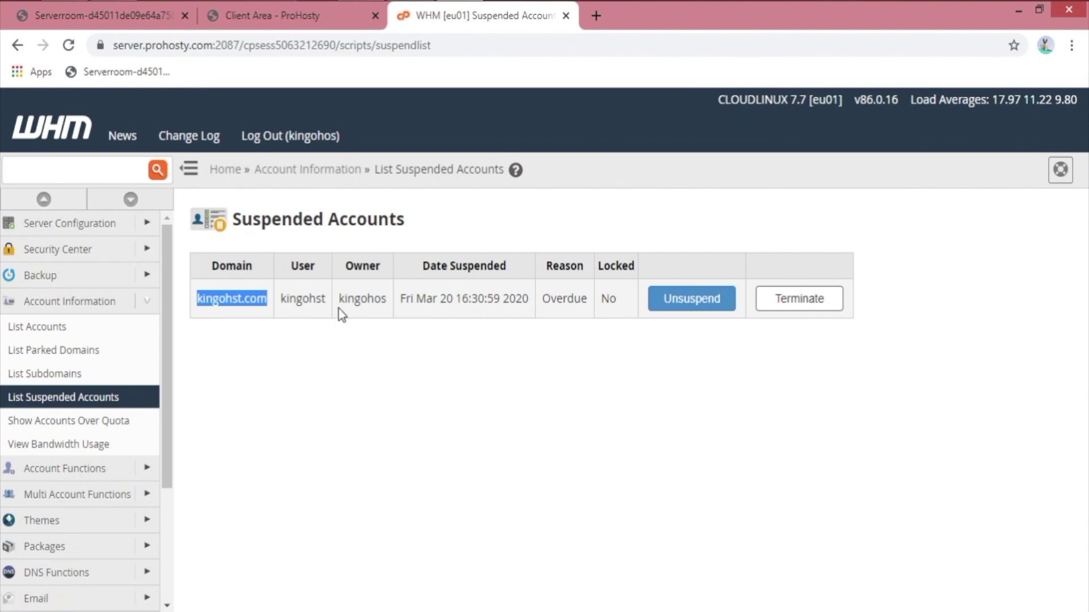
click(313, 299)
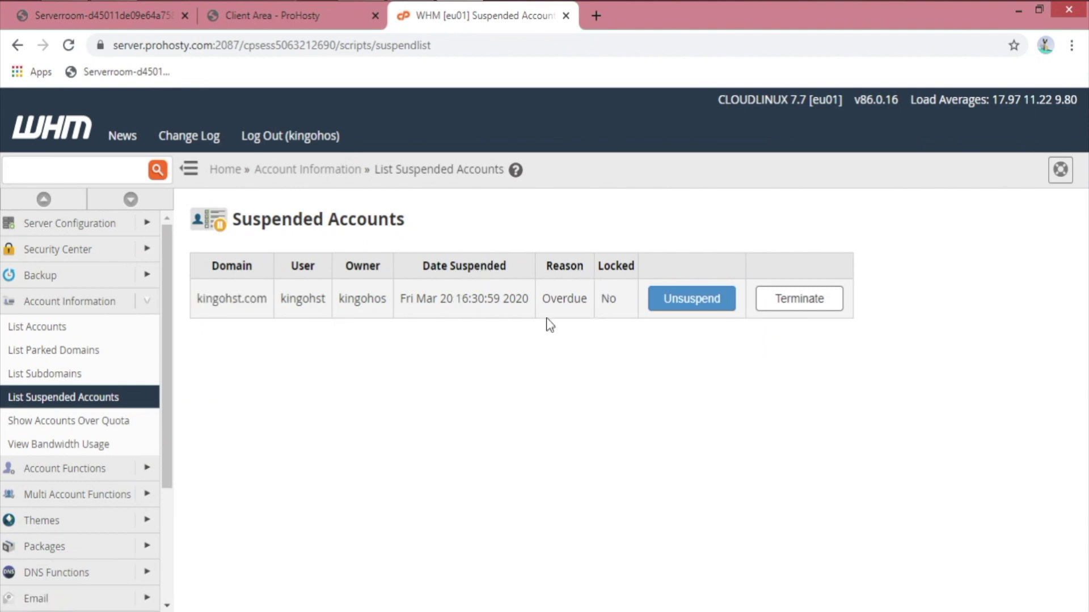
triple_click(452, 292)
click(576, 300)
double_click(569, 298)
click(633, 336)
click(659, 408)
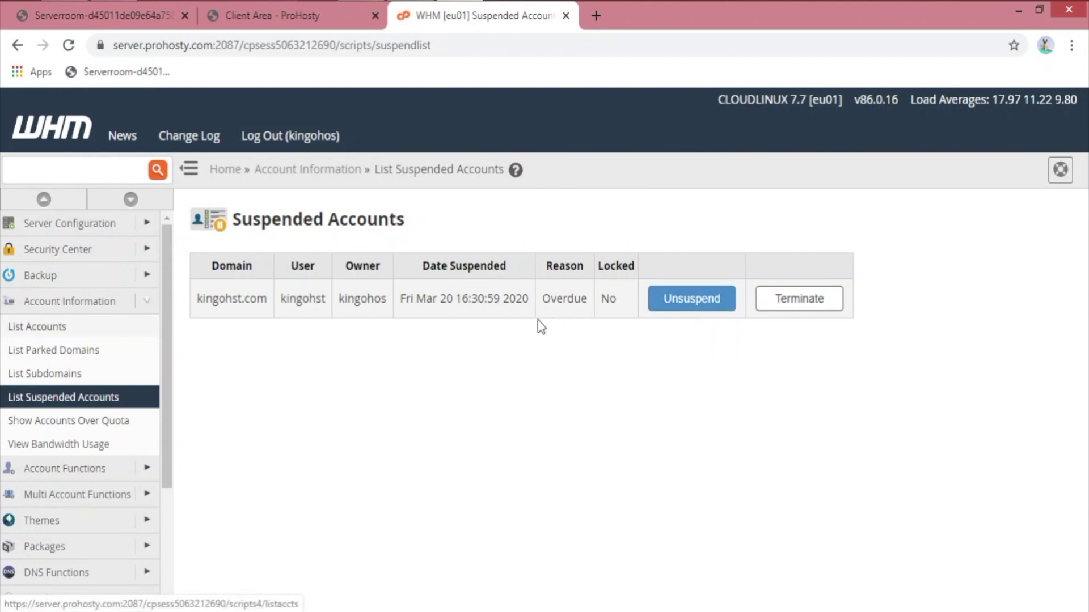
click(683, 298)
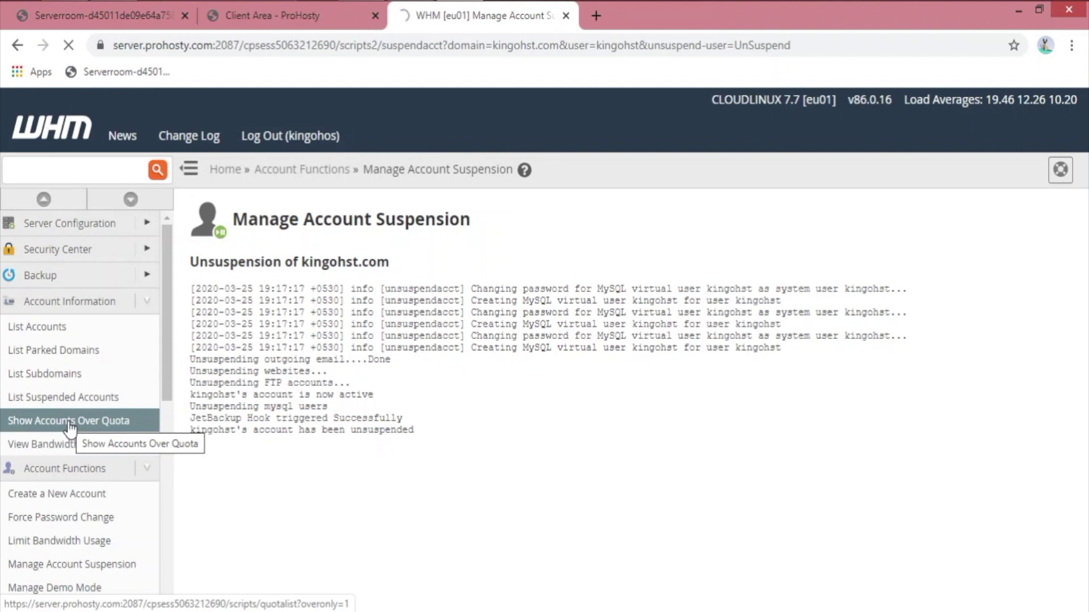
Step: Check the Accounts Over Quota list to confirm no users exceed their quota
click(69, 428)
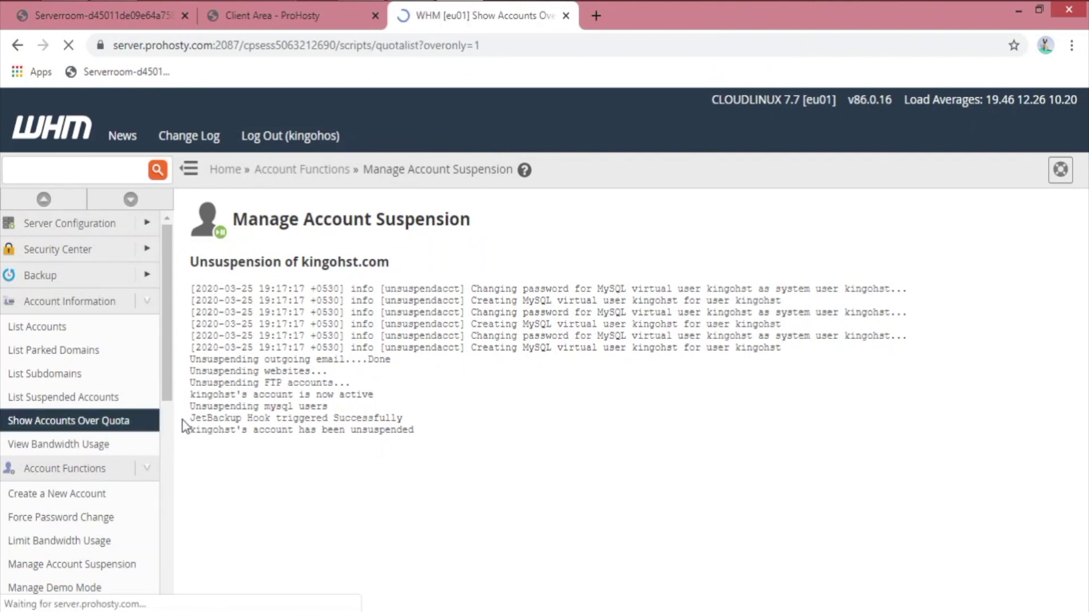
drag(216, 306, 399, 333)
click(560, 329)
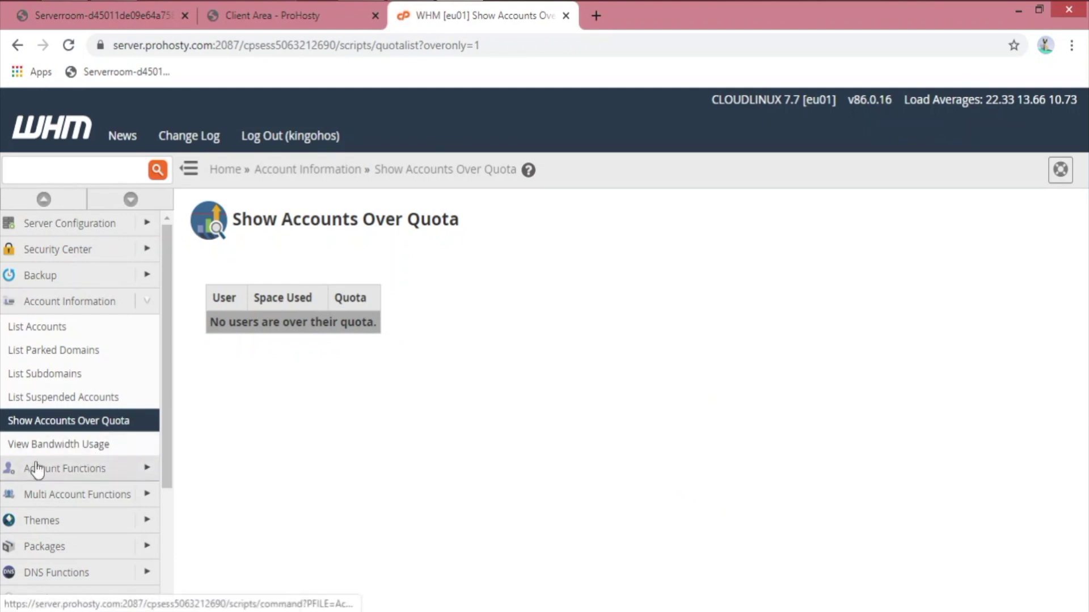
Step: Review the Mar 2020 bandwidth report: kingohst.com at 0.00 Meg, unlimited, plus the 70%/85% legend
click(91, 446)
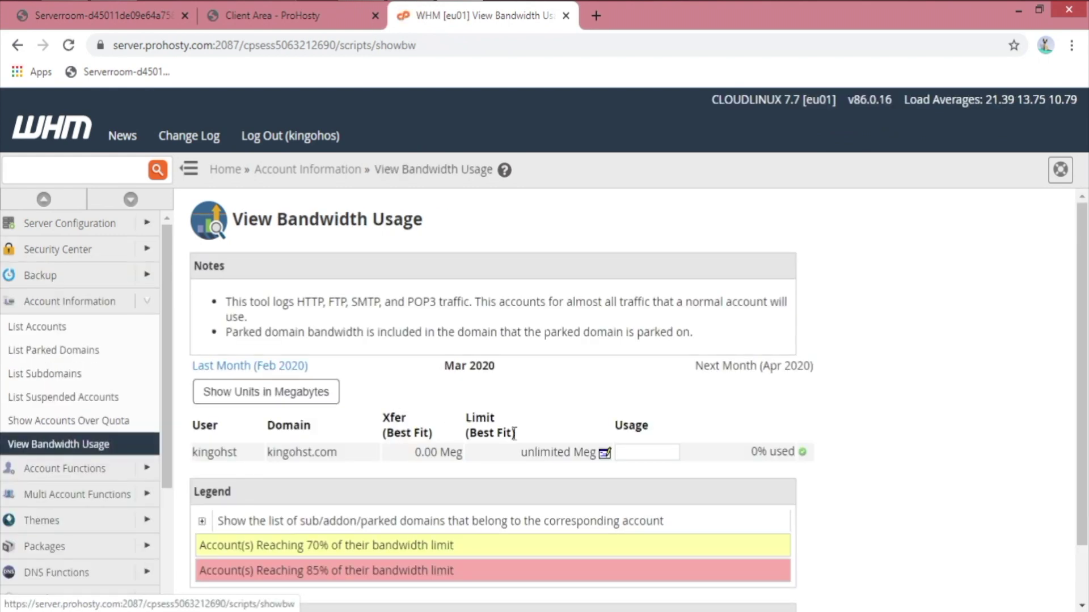
scroll(514, 434, down, 1)
drag(211, 396, 334, 395)
click(401, 397)
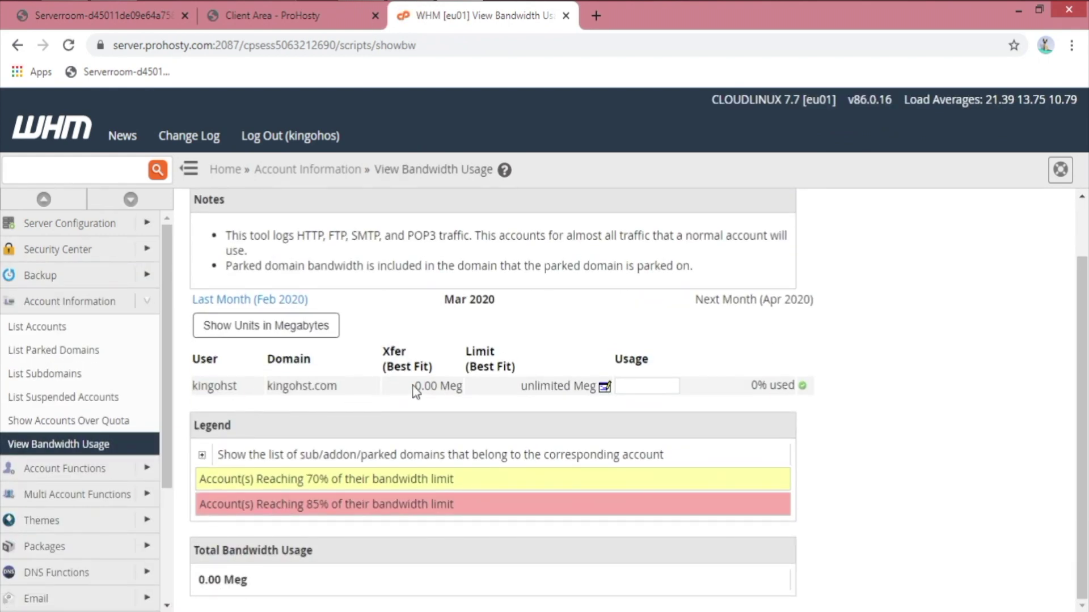
drag(412, 387, 478, 386)
click(478, 386)
drag(301, 482, 424, 505)
click(604, 480)
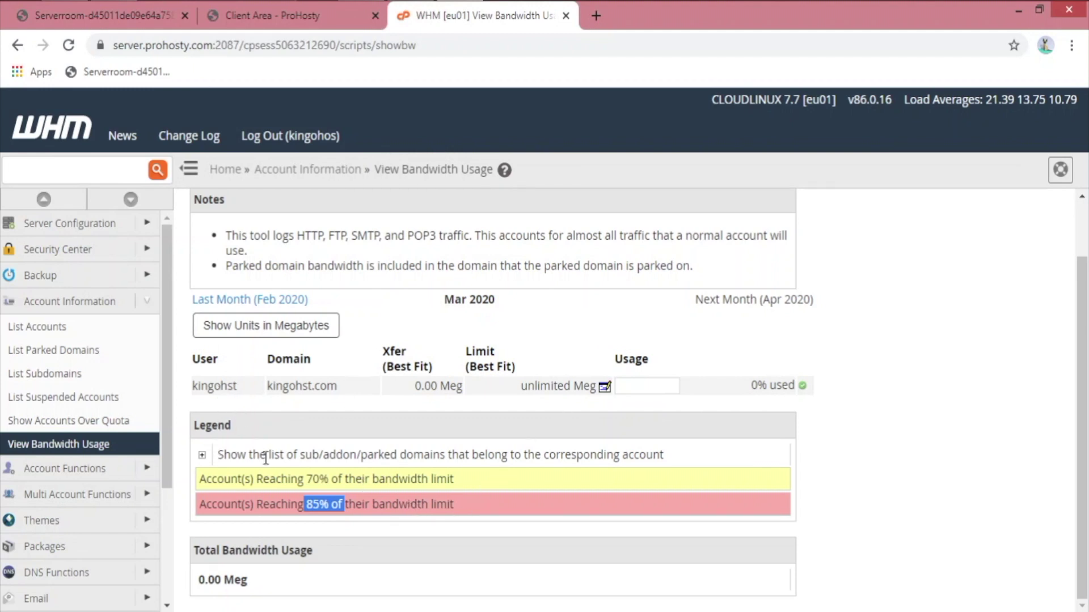
drag(230, 456, 705, 456)
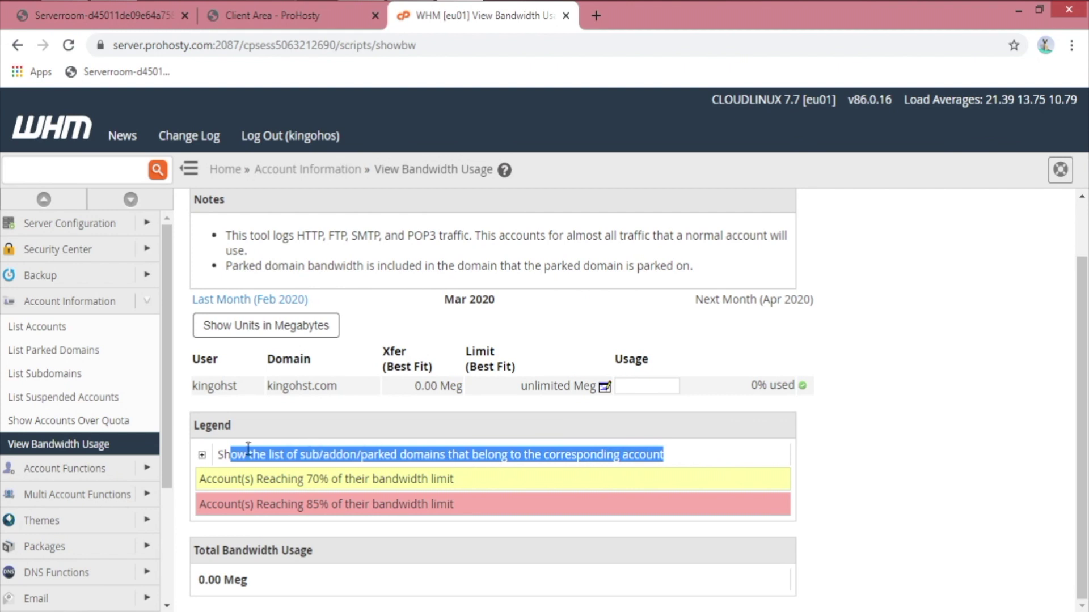
click(250, 405)
drag(190, 382, 237, 381)
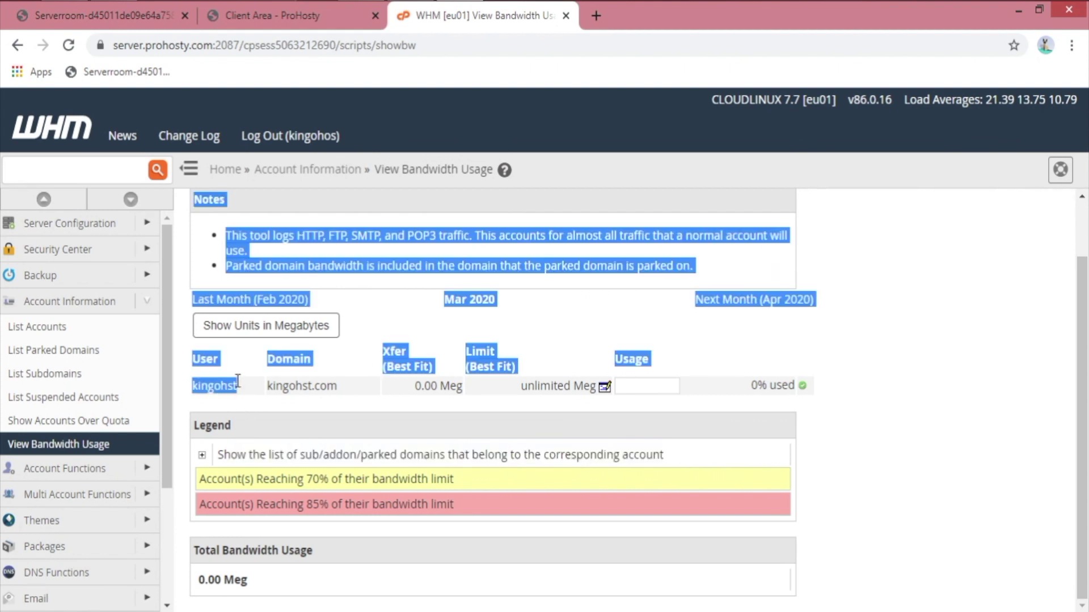
click(275, 389)
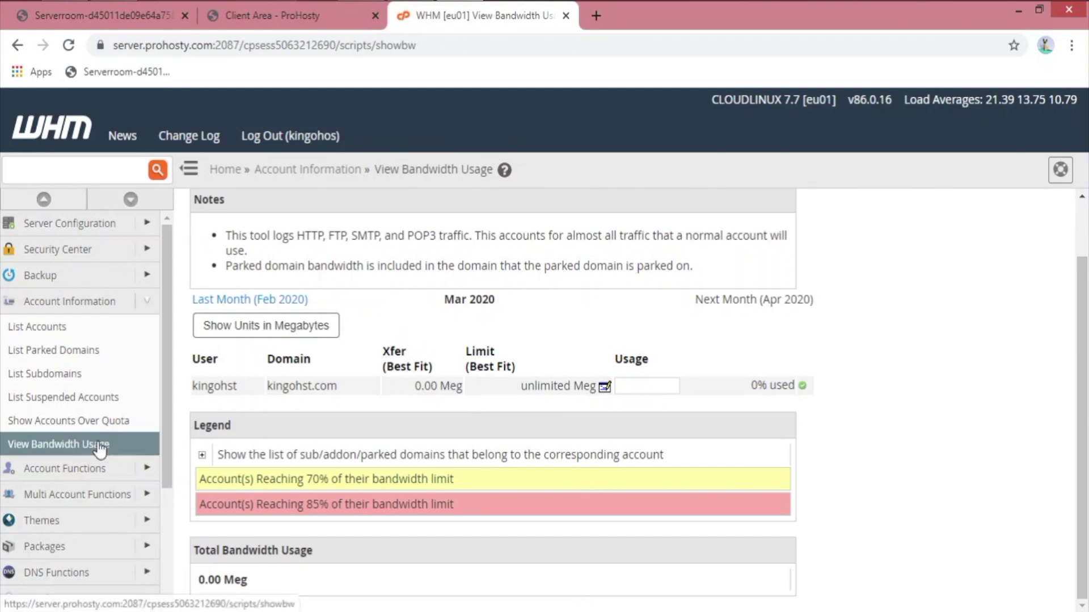
Step: Start a new account with domain kinhost.com so the username auto-fills
click(145, 303)
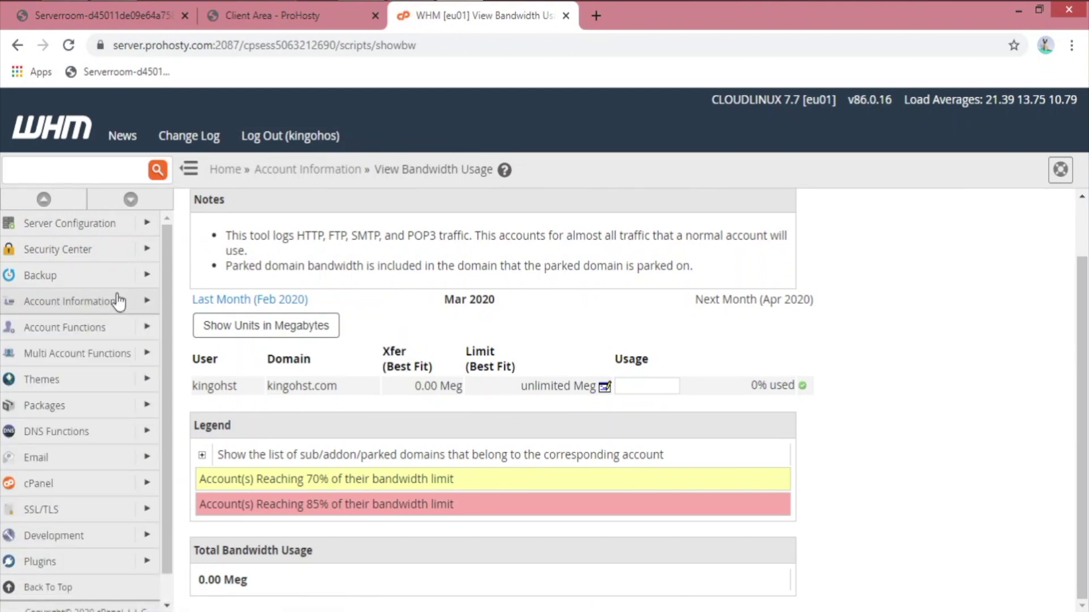
click(150, 329)
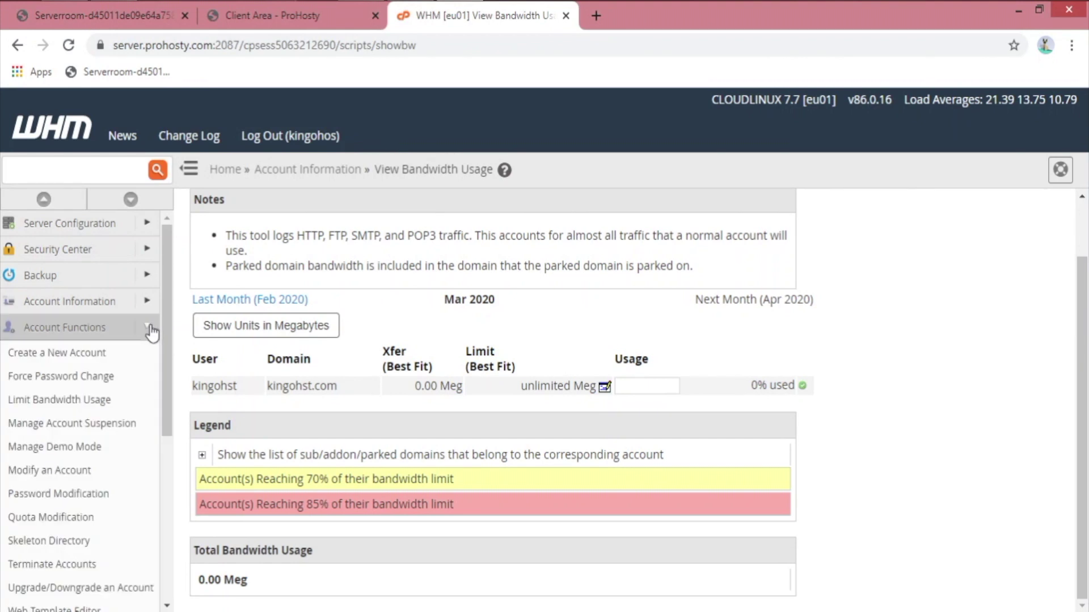
click(98, 356)
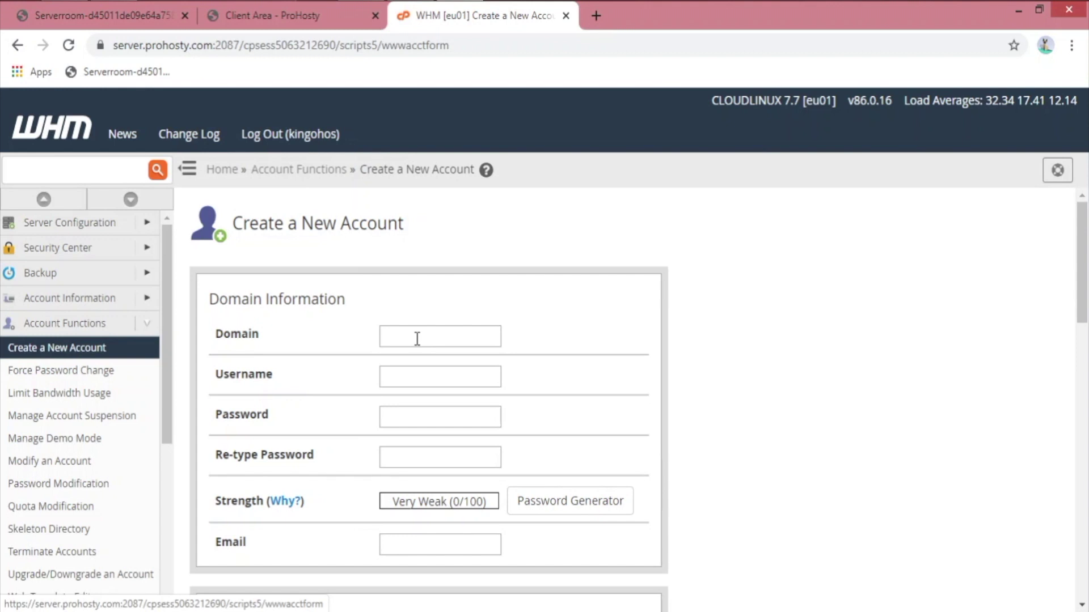
click(417, 338)
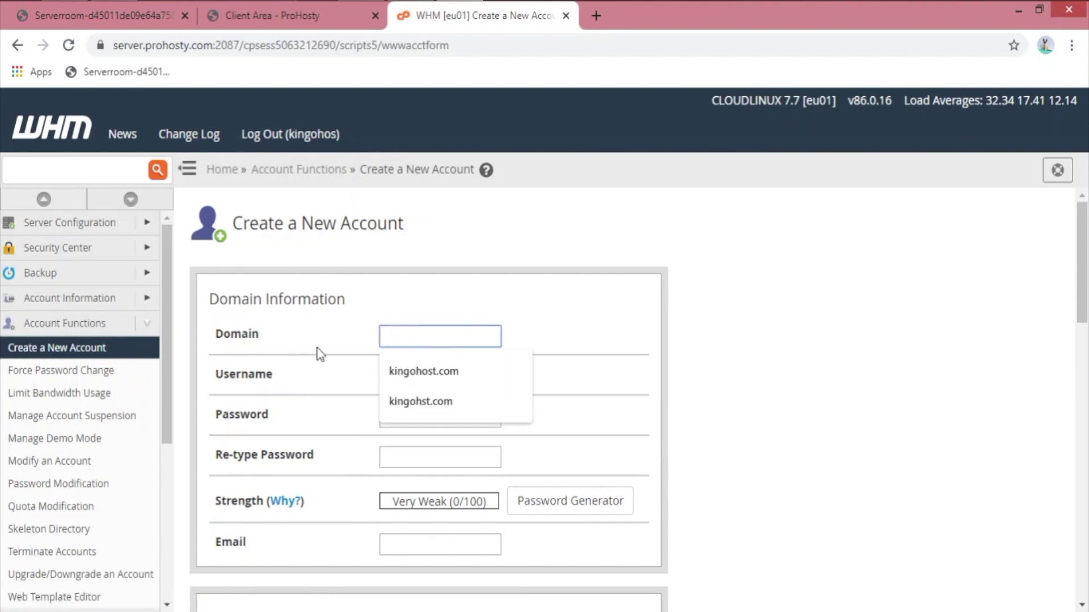
click(459, 381)
key(BackSpace)
key(BackSpace)
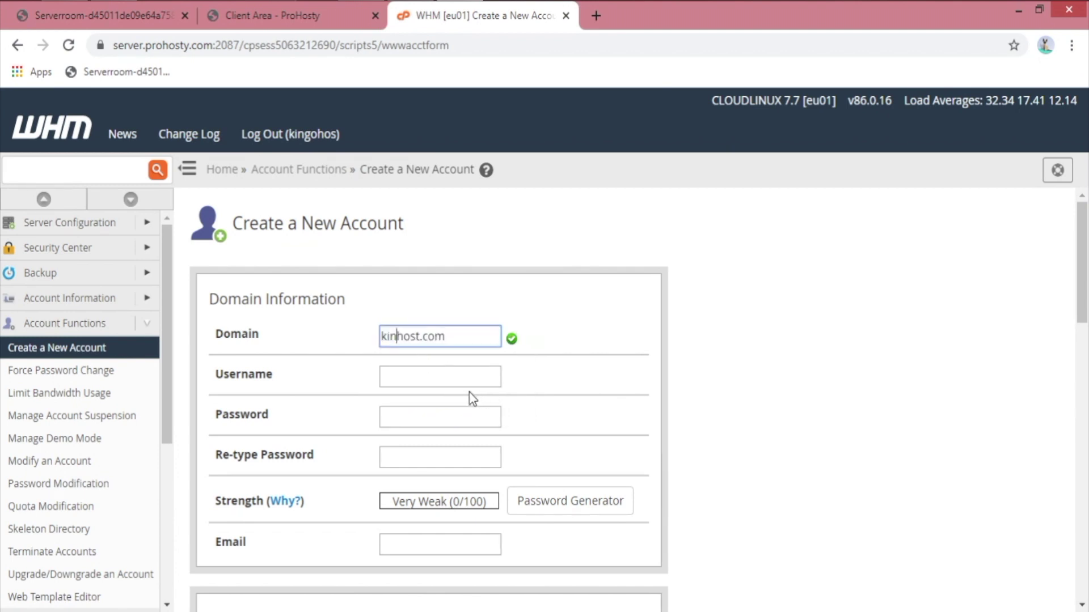
click(372, 299)
drag(483, 340, 347, 347)
click(316, 341)
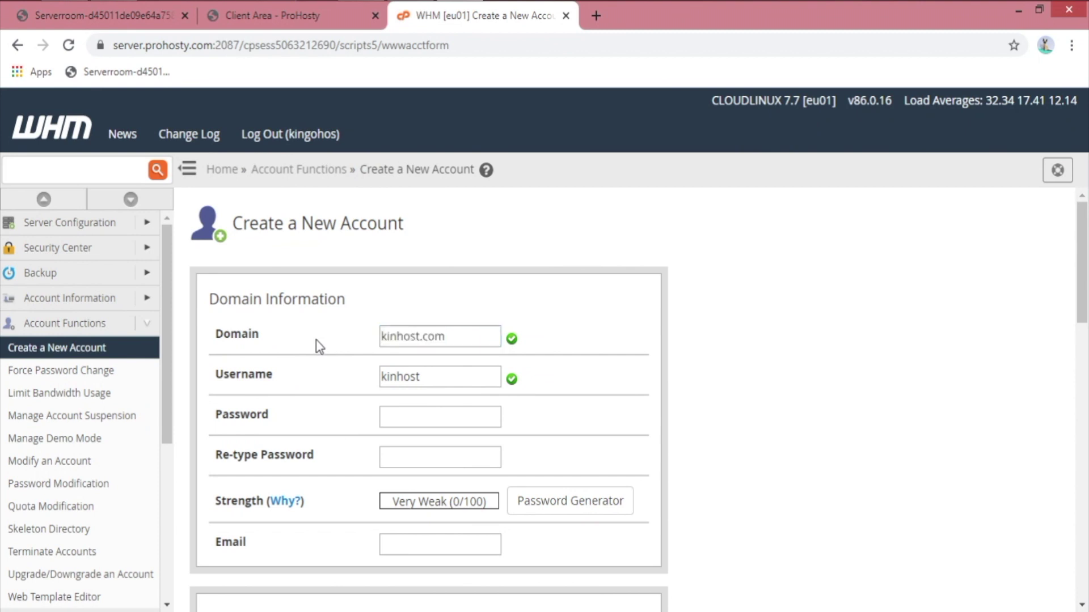
Step: Generate a very strong password and apply it to both password fields
click(408, 418)
click(578, 500)
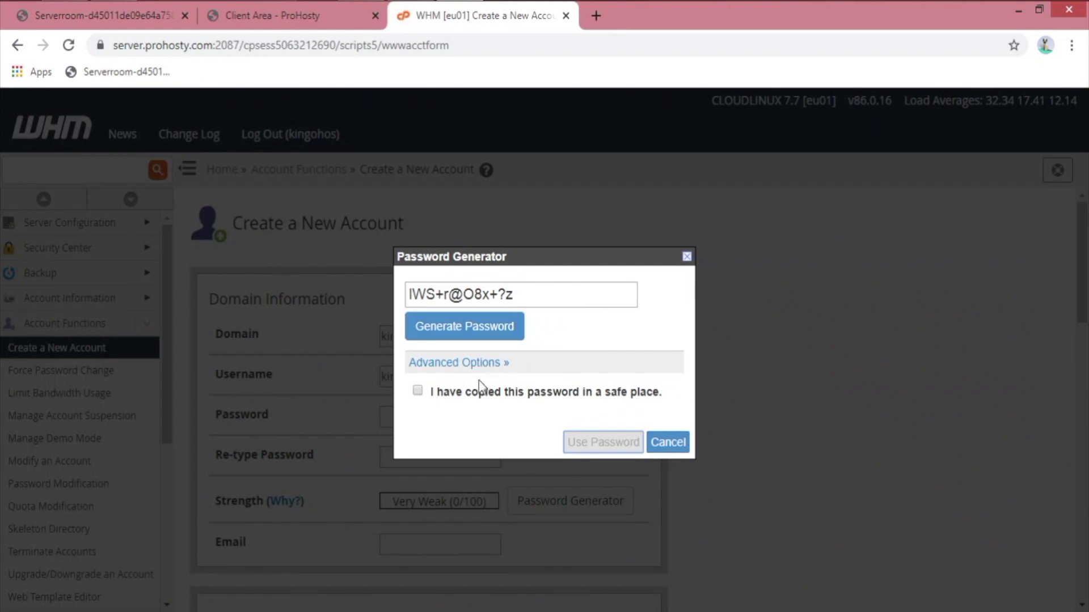
click(479, 393)
click(592, 442)
Step: Fill in the contact e-mail address and look over the package list without choosing one
scroll(673, 437, down, 4)
click(431, 322)
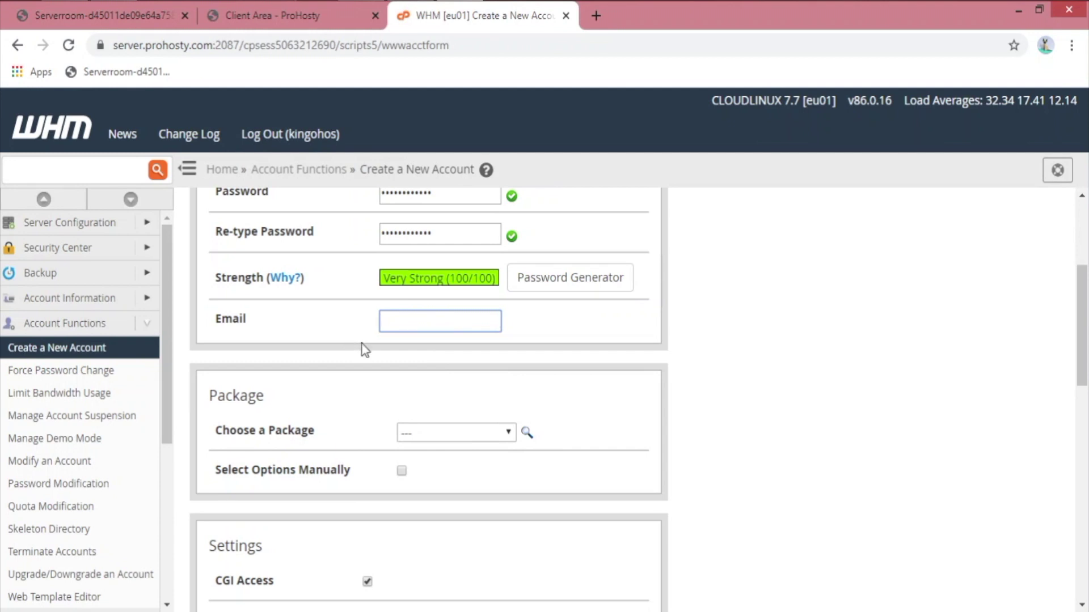
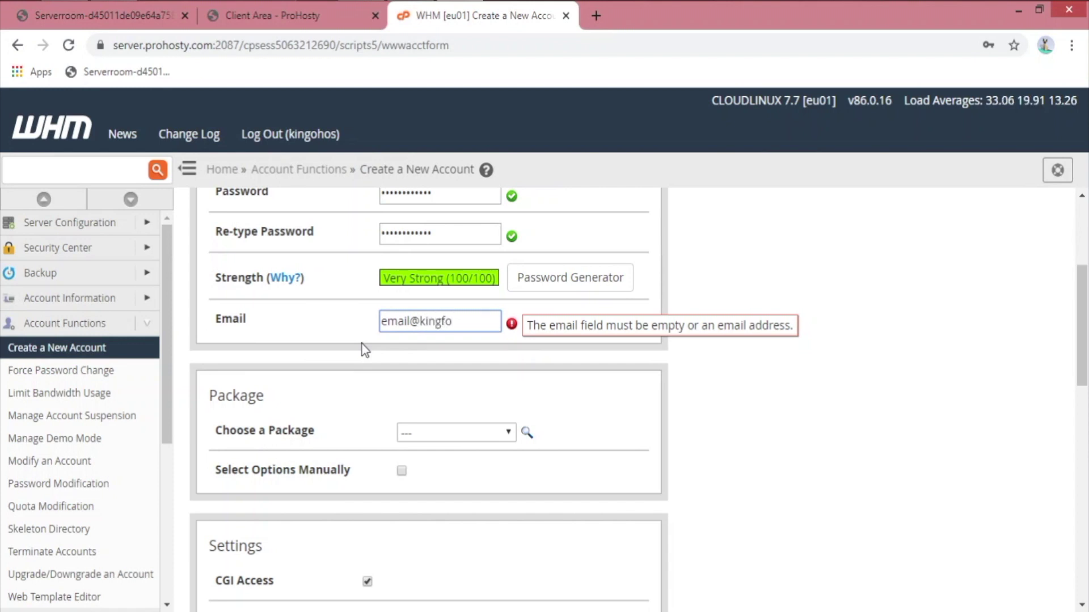
click(309, 389)
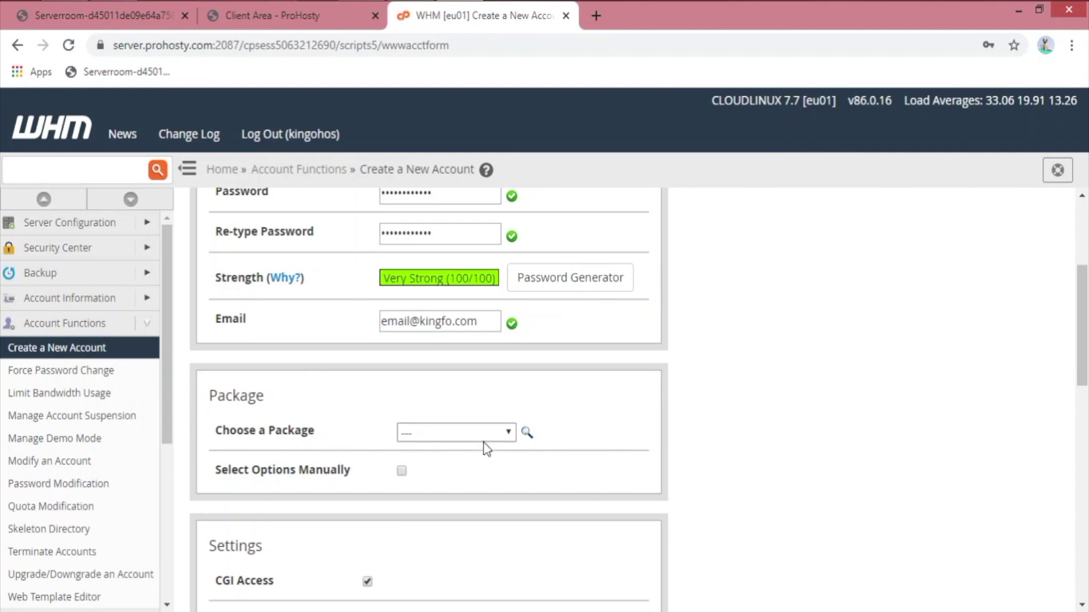
scroll(483, 431, down, 2)
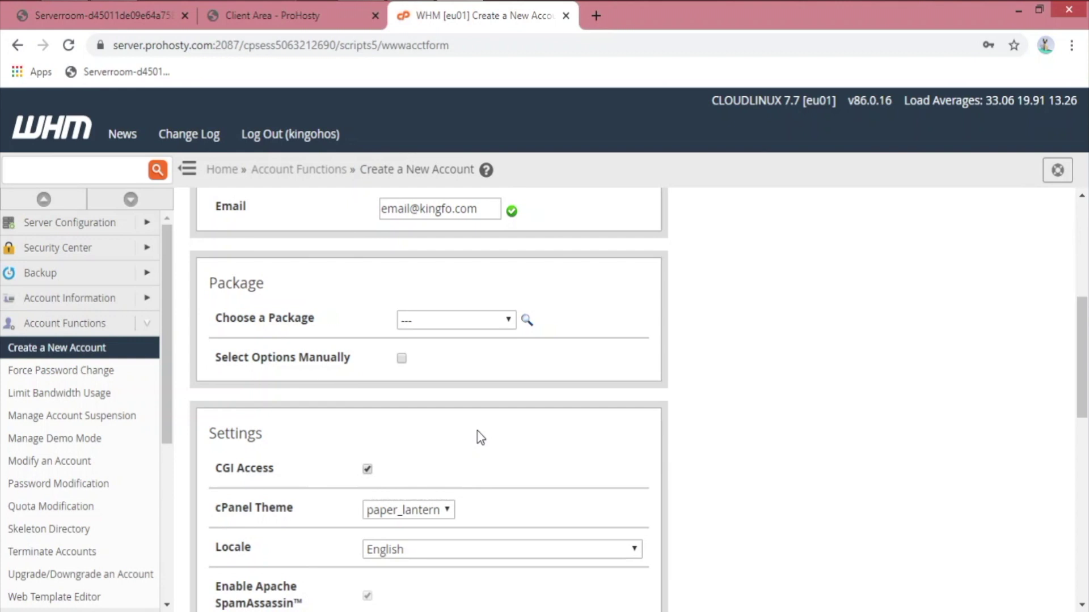
click(457, 324)
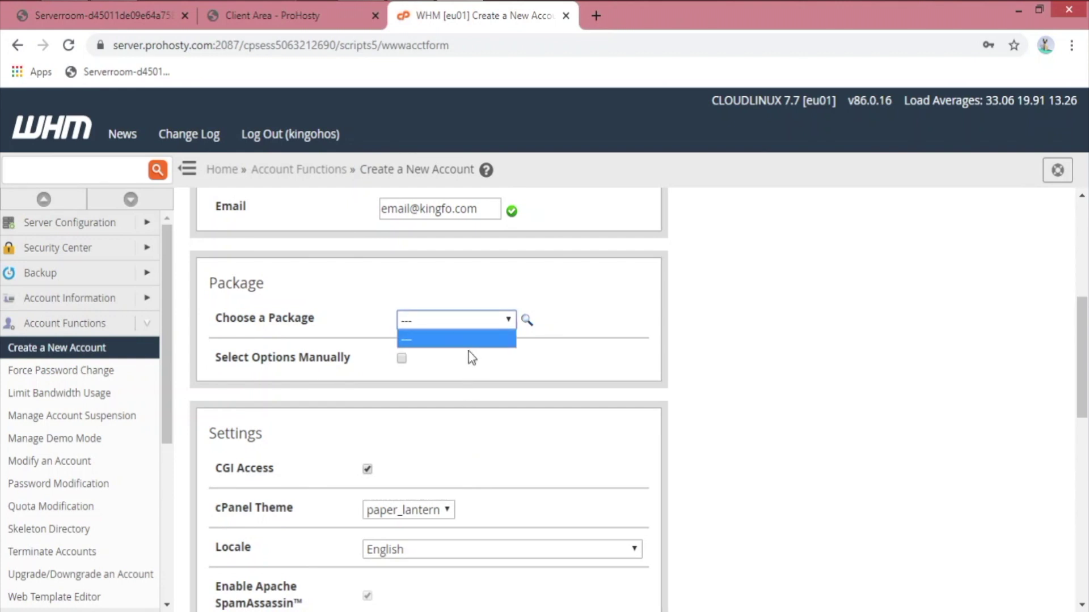
click(536, 369)
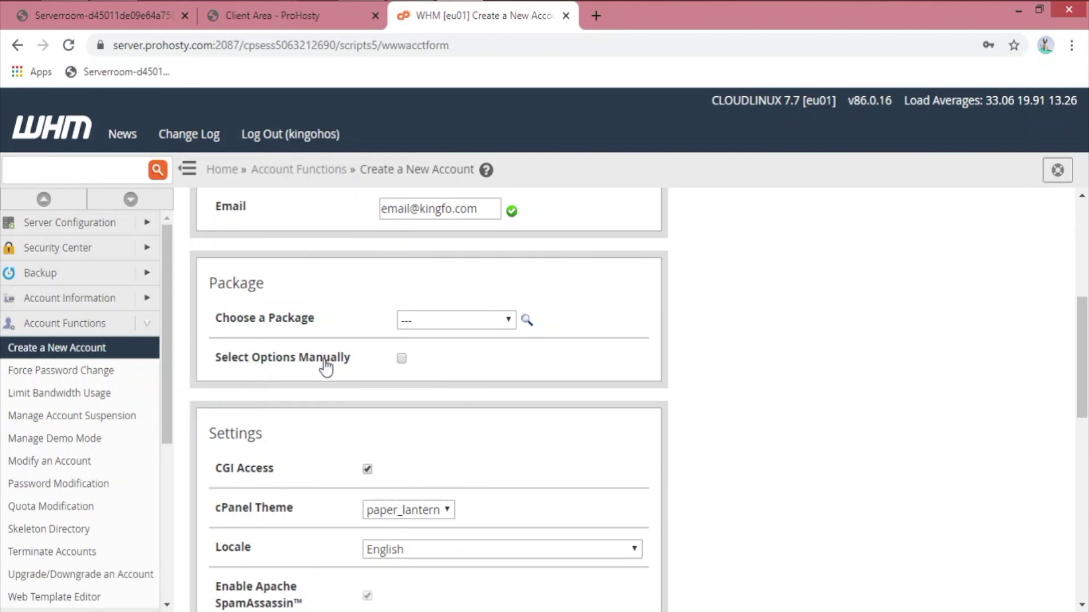
Step: Switch to manual resource limits and enter a custom disk space quota
click(402, 360)
scroll(595, 379, down, 2)
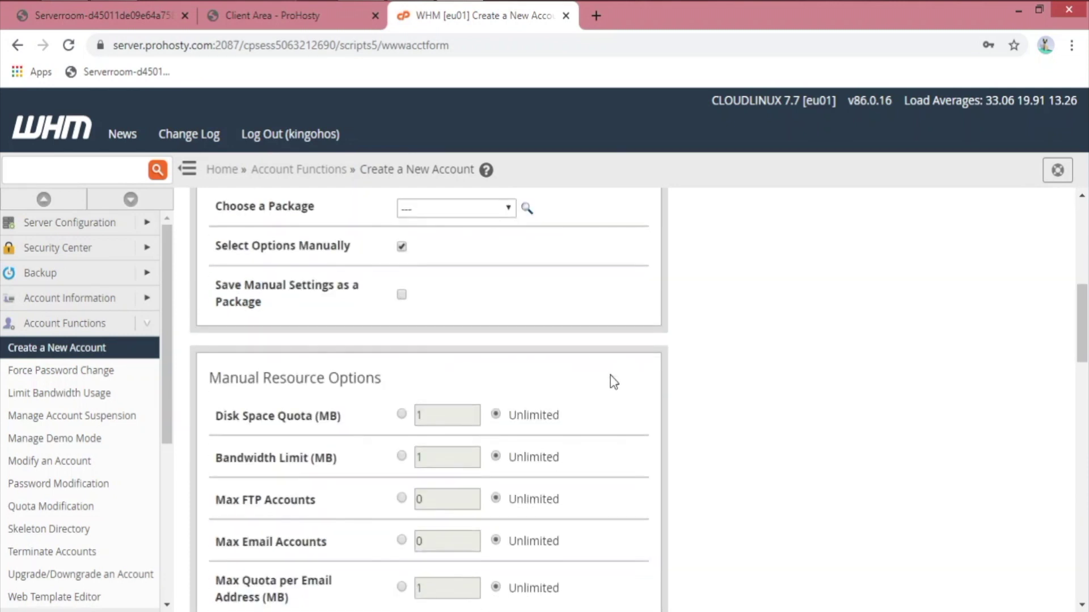
scroll(610, 376, down, 2)
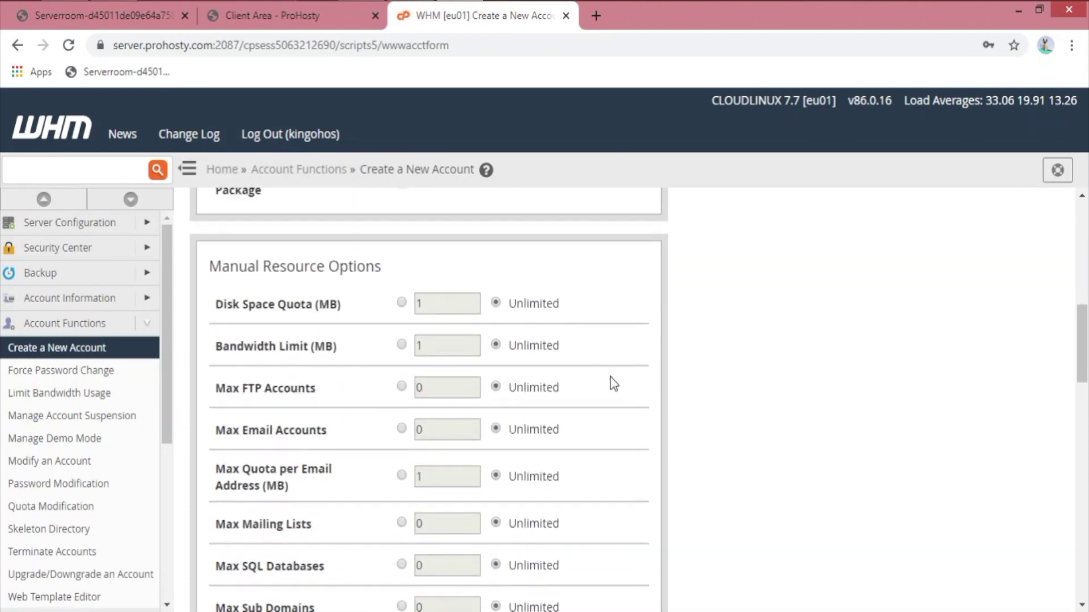
click(417, 304)
text(0000)
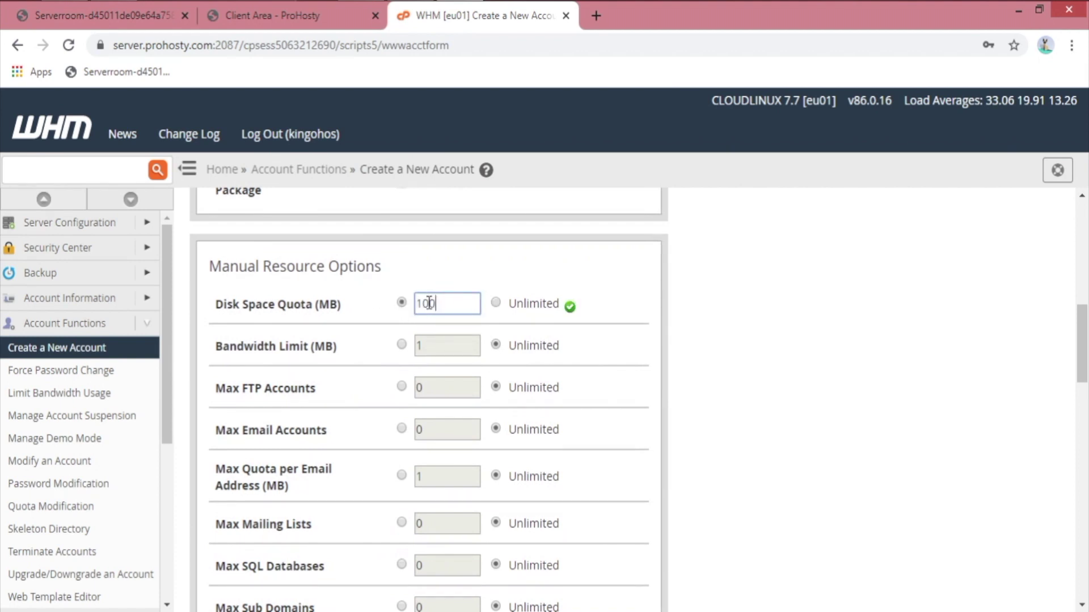
key(BackSpace)
key(BackSpace)
key(BackSpace)
text(24)
drag(429, 304, 703, 306)
click(775, 304)
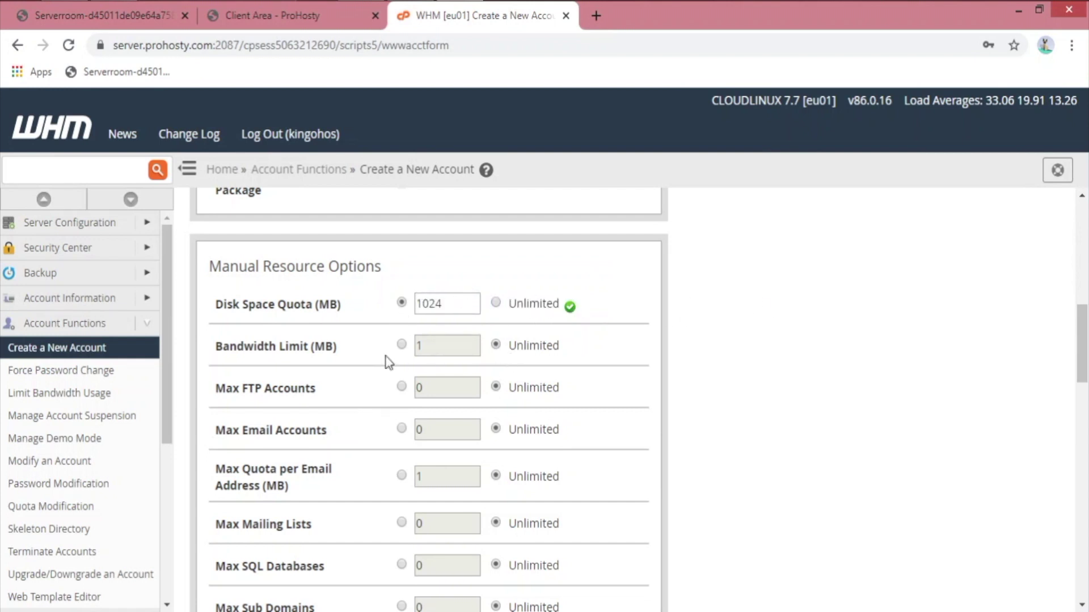
Step: Review the Max FTP Accounts, Email Accounts, SQL Databases and Sub Domains limits
scroll(346, 365, down, 1)
scroll(342, 364, down, 2)
drag(270, 234, 366, 238)
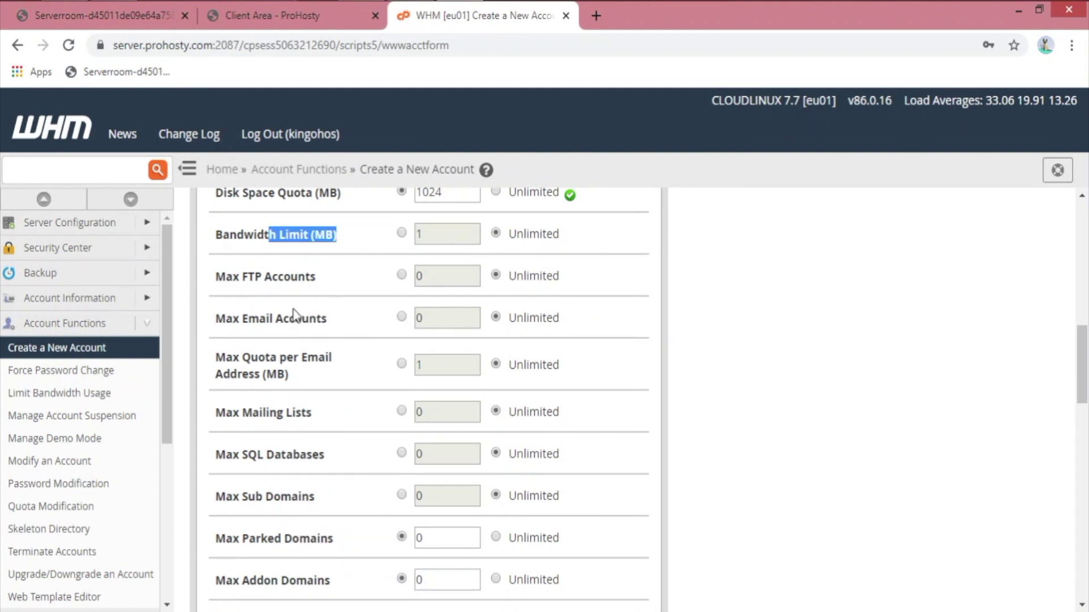
drag(239, 279, 323, 287)
drag(247, 318, 328, 320)
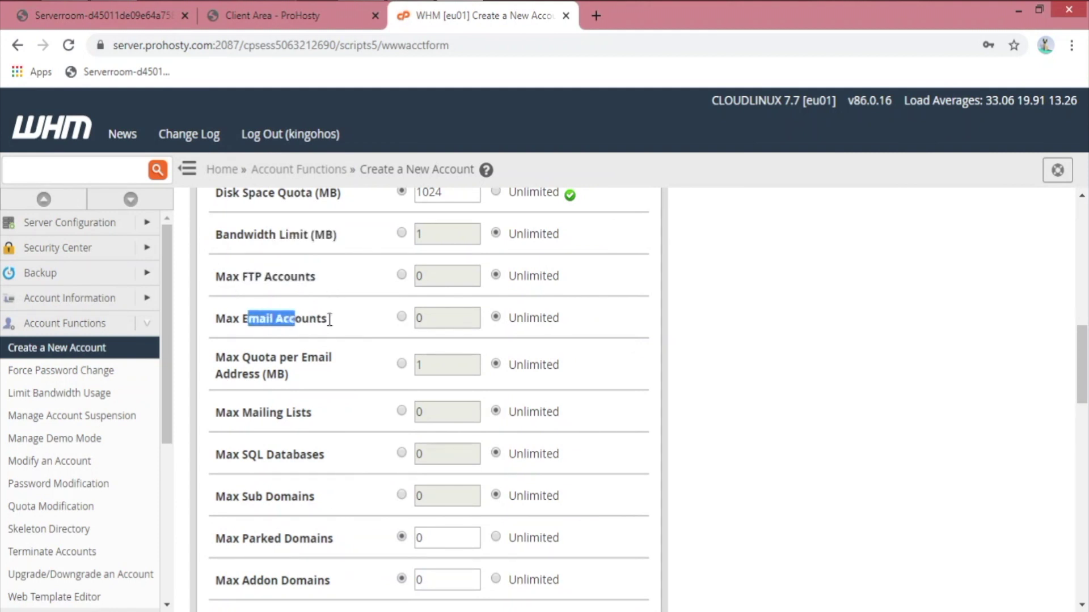
click(316, 321)
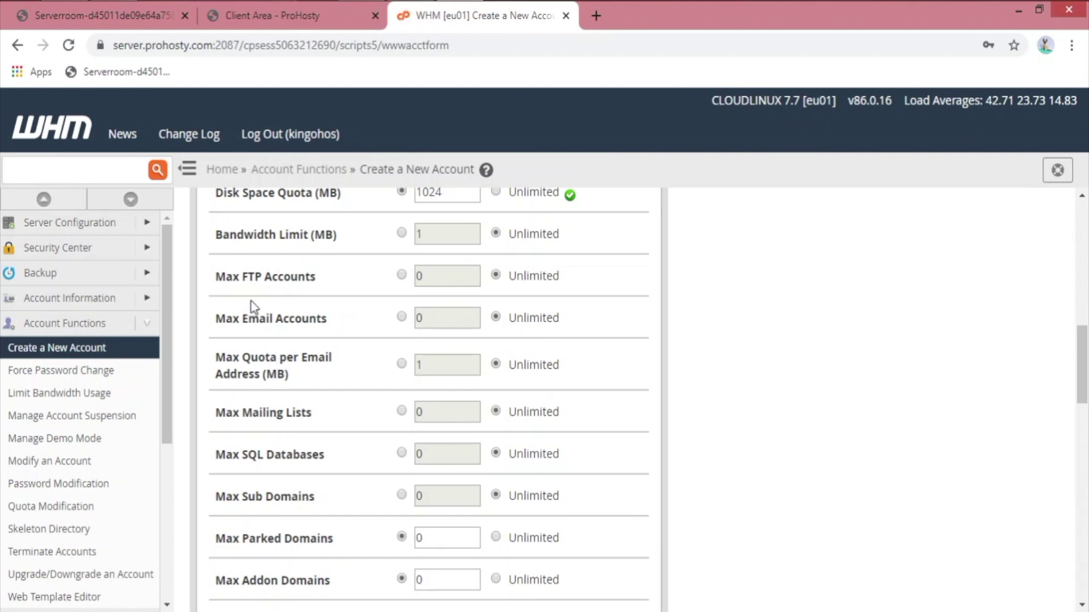
scroll(323, 435, down, 2)
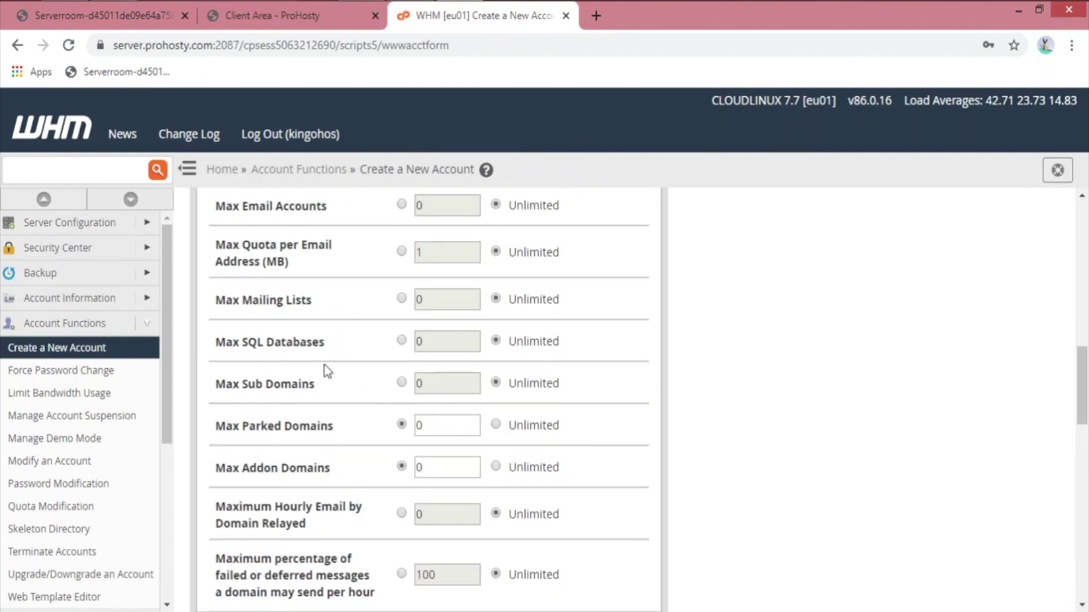
drag(247, 342, 324, 342)
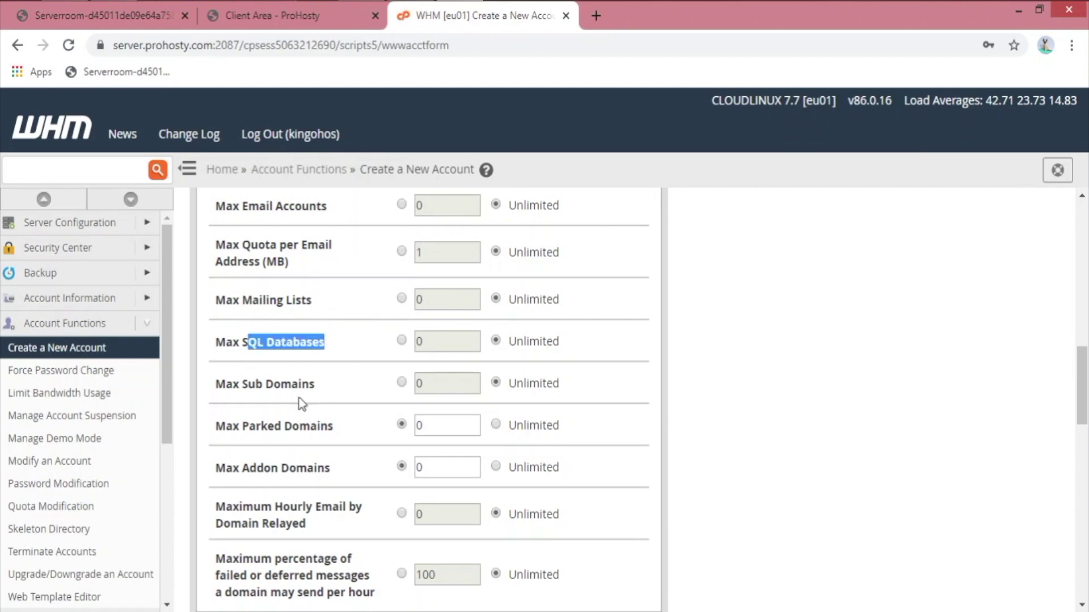
drag(266, 384, 315, 386)
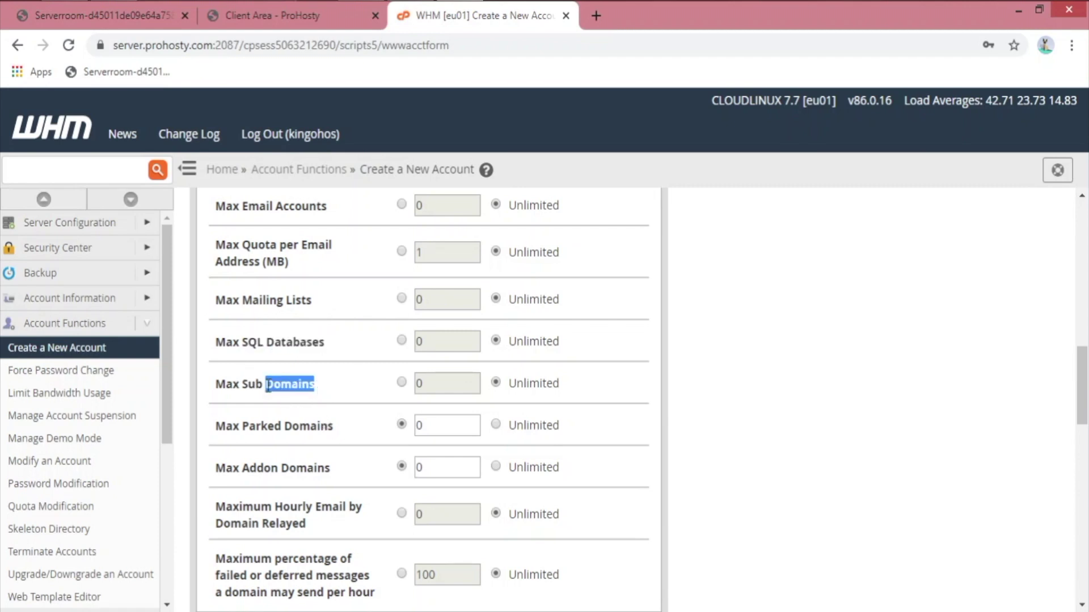
click(344, 410)
Step: Set Max Parked Domains and Max Addon Domains to Unlimited, then check the hourly email relay limit
click(523, 430)
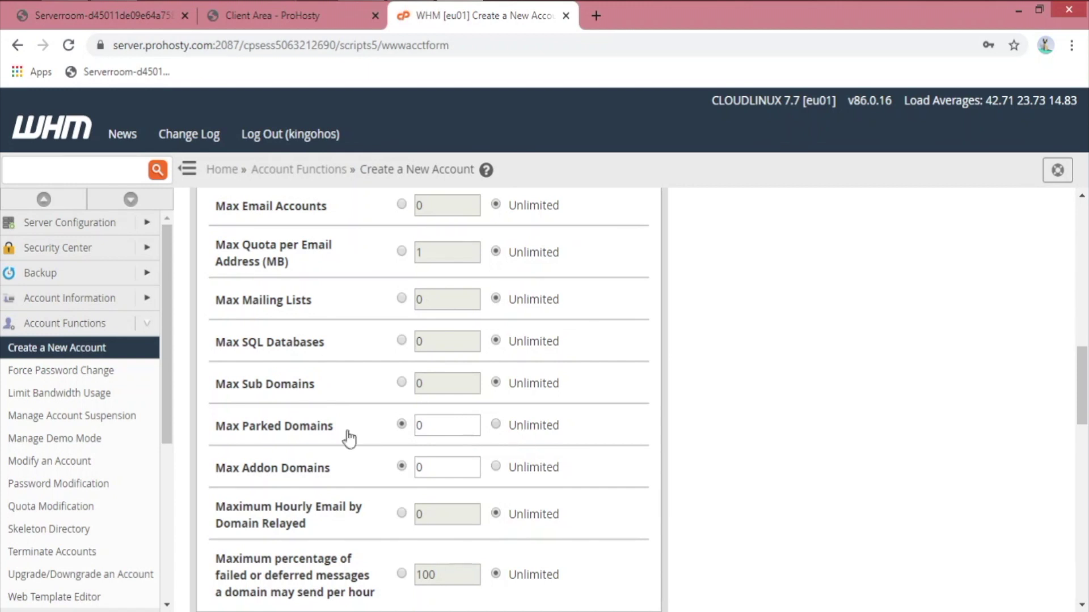
click(528, 479)
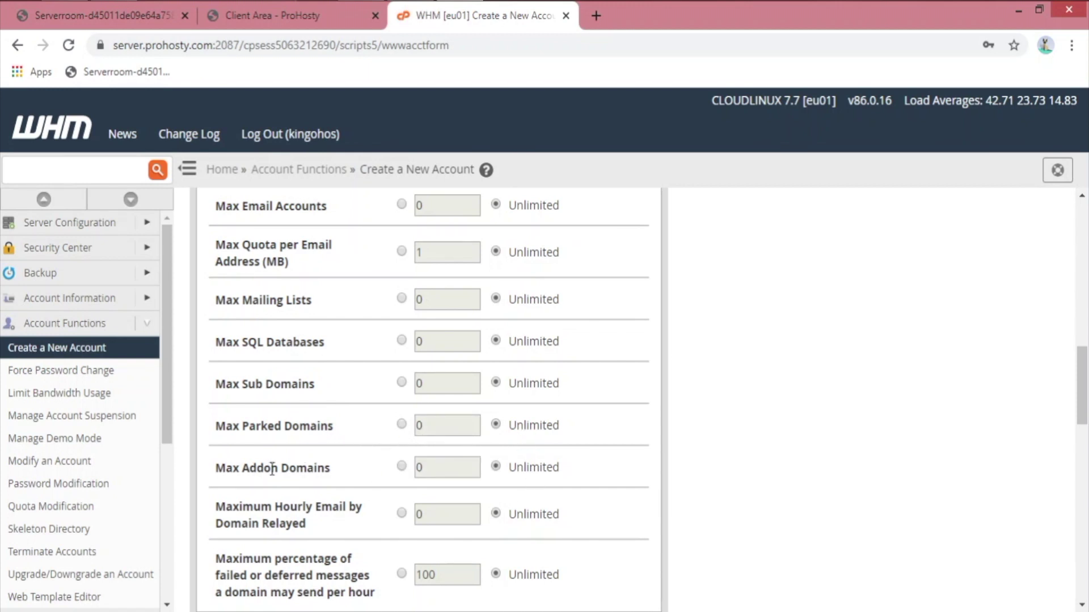
drag(248, 426, 343, 429)
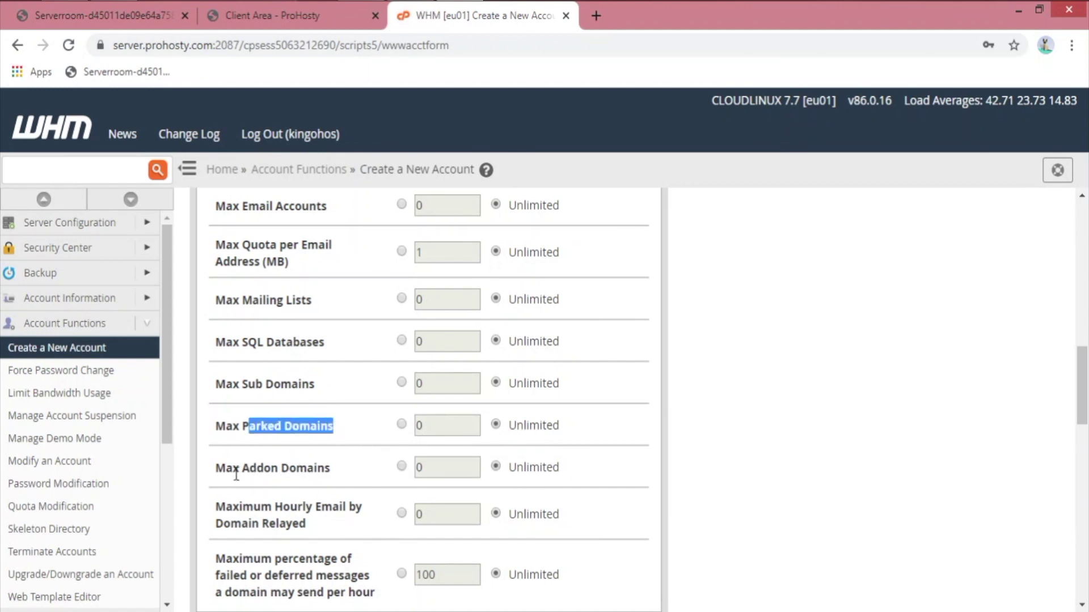
drag(237, 471, 345, 458)
click(386, 486)
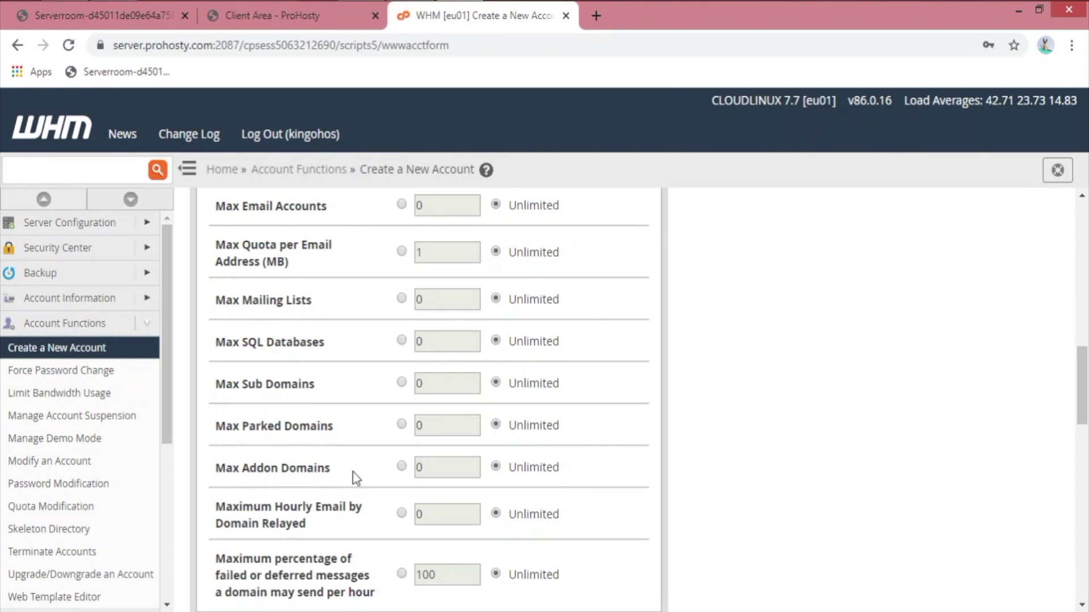
scroll(363, 499, down, 2)
drag(220, 395, 324, 425)
click(340, 424)
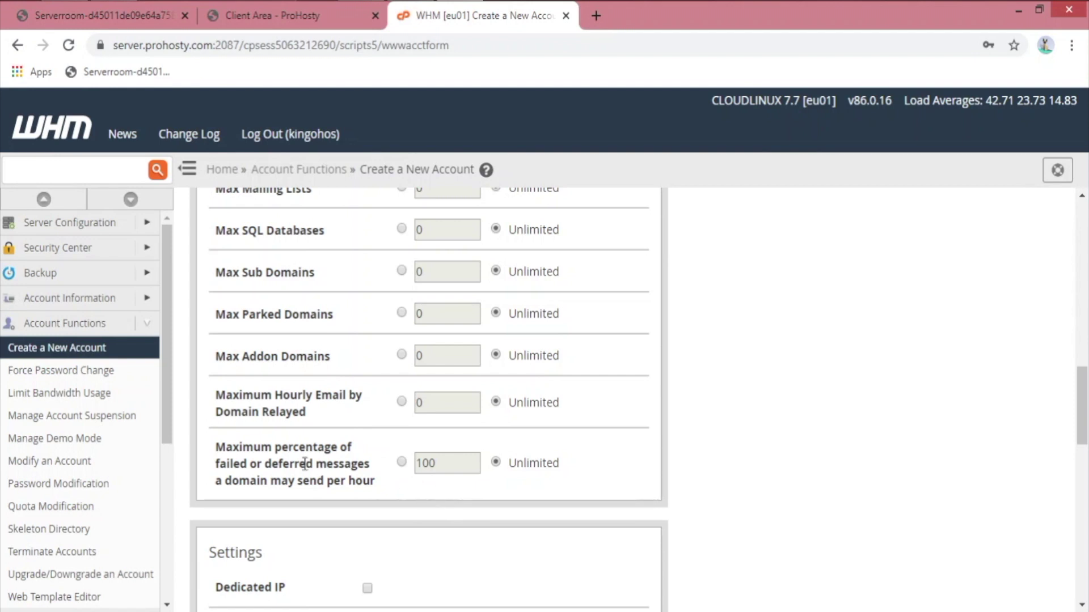
Step: Keep default Settings, Mail Routing and nameserver options and create the kinhost.com account
scroll(352, 454, down, 8)
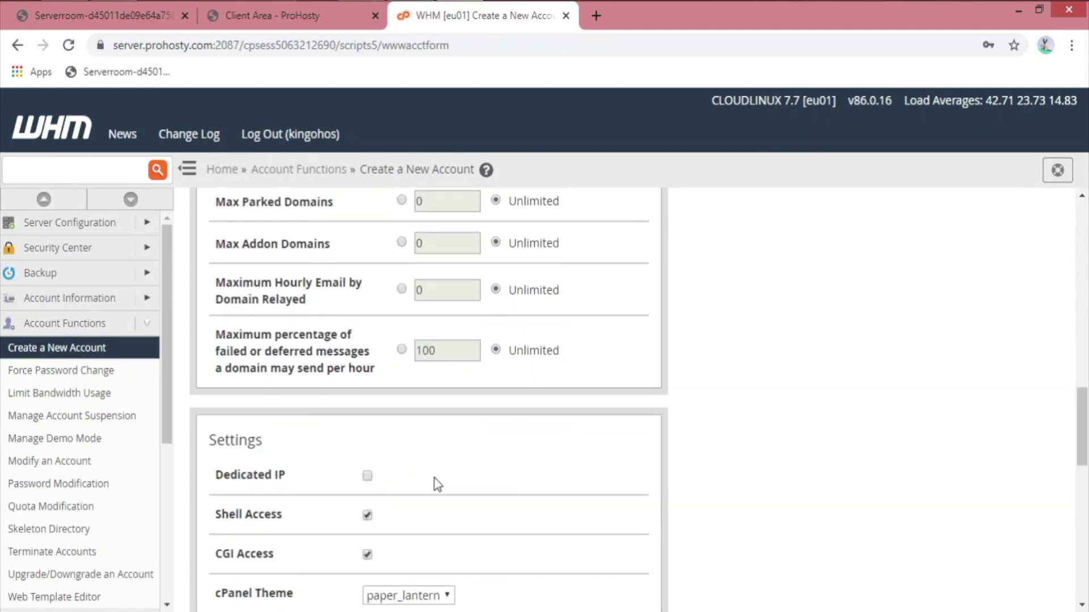
scroll(306, 287, up, 2)
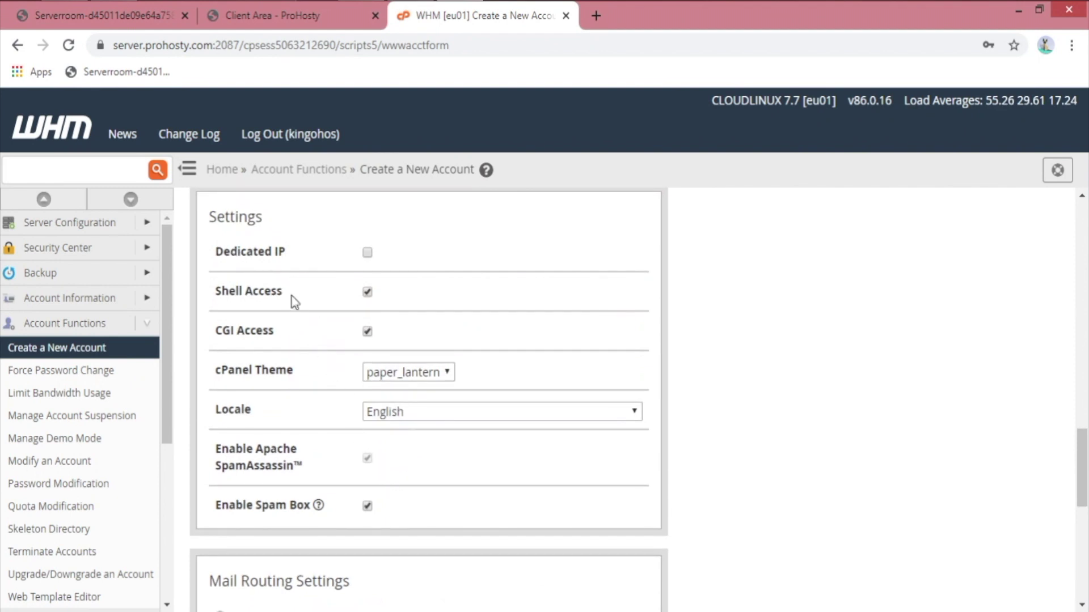
scroll(371, 347, down, 4)
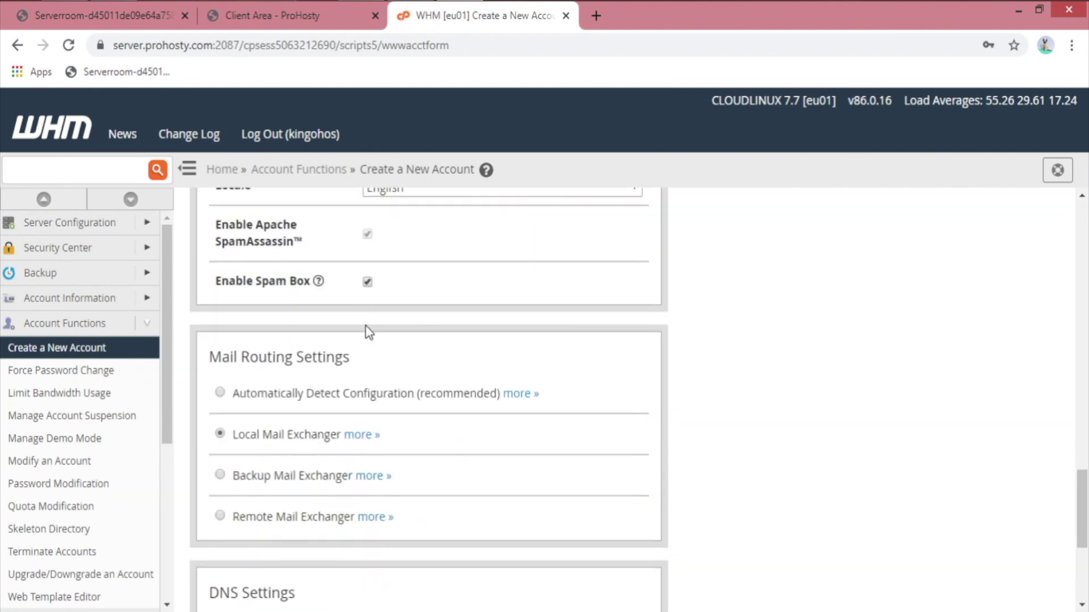
scroll(332, 407, down, 2)
drag(249, 245, 404, 250)
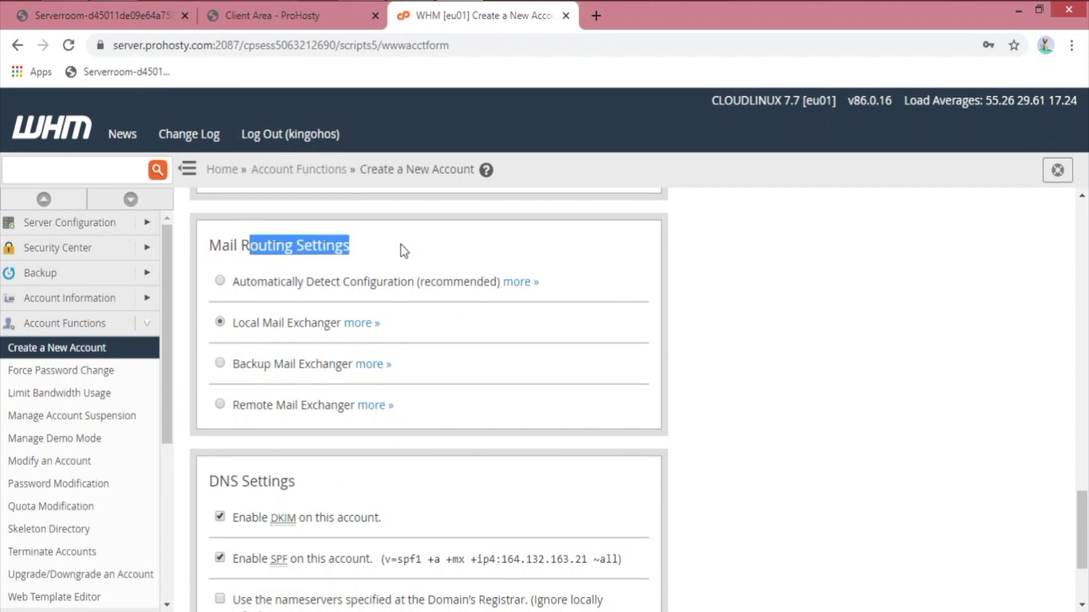
click(724, 325)
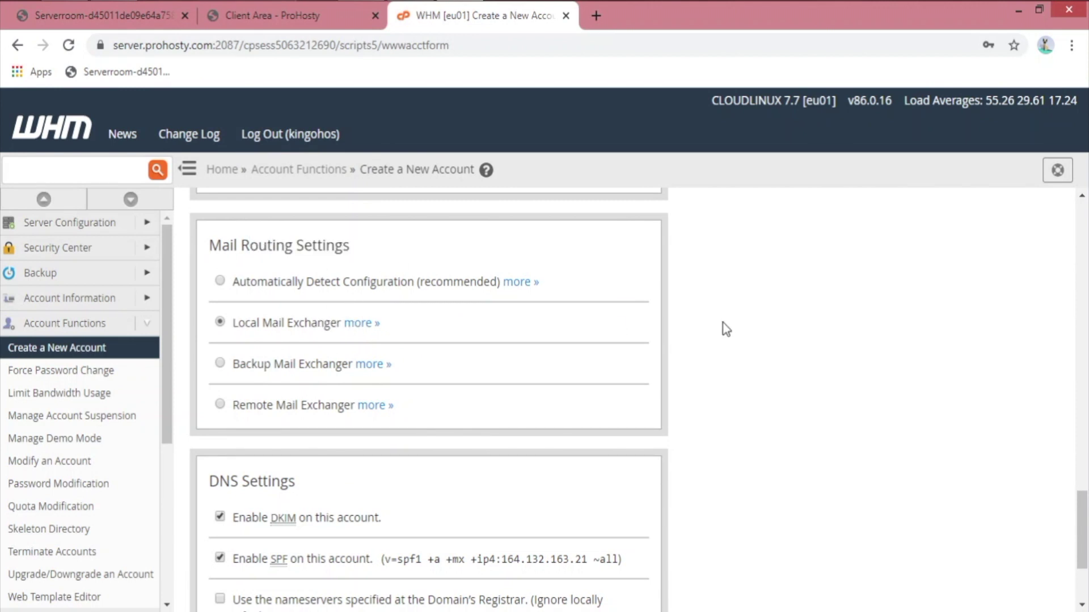
scroll(331, 347, down, 2)
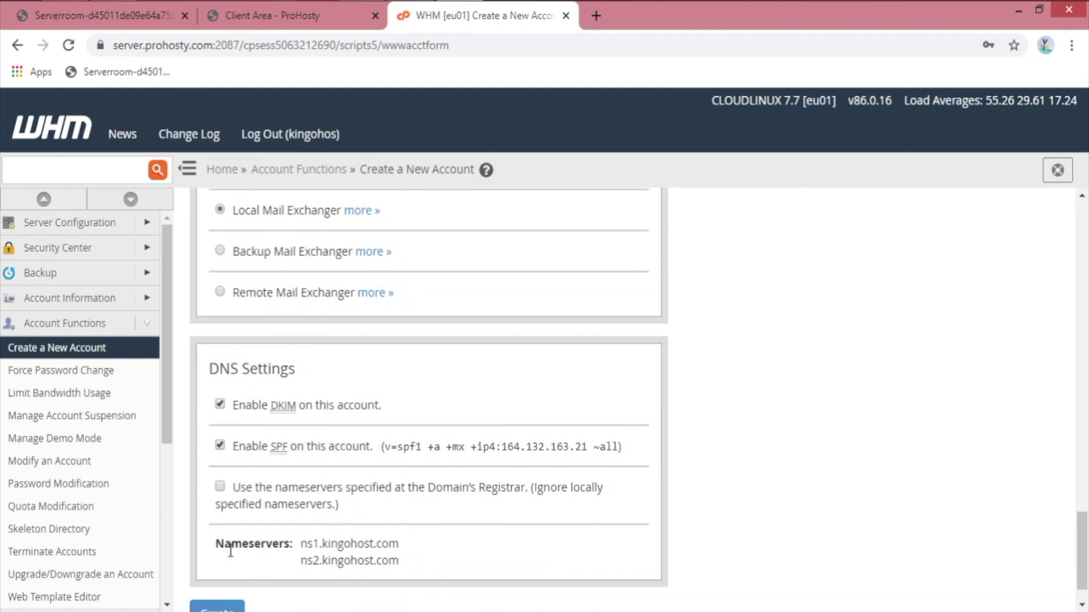
drag(214, 550, 444, 571)
click(362, 578)
click(226, 610)
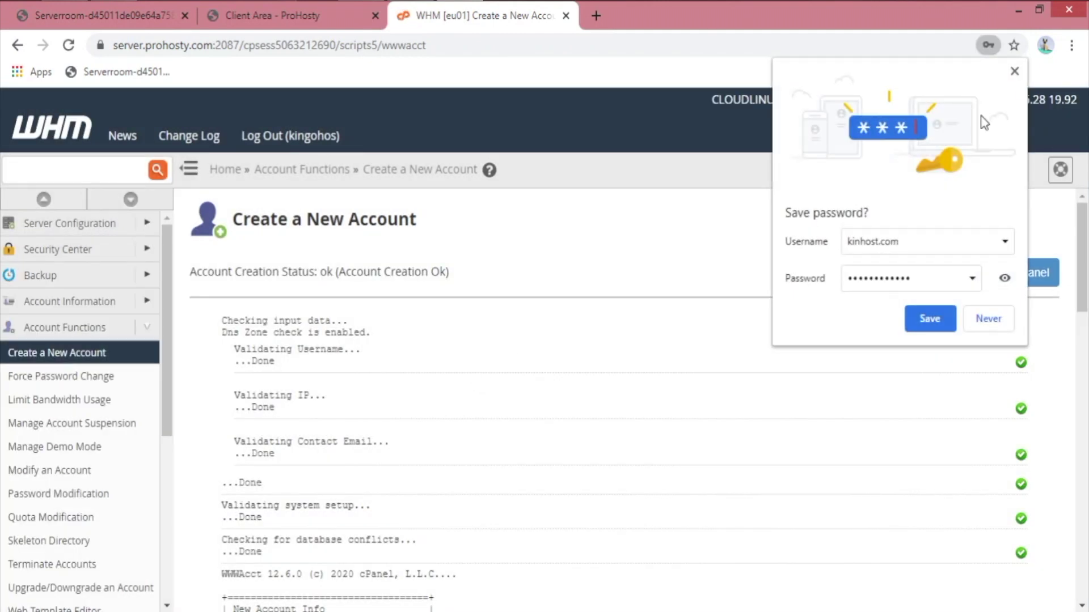
Step: Dismiss the save-password prompt and review the new account's username, password, nameserver and contact e-mail
click(1015, 72)
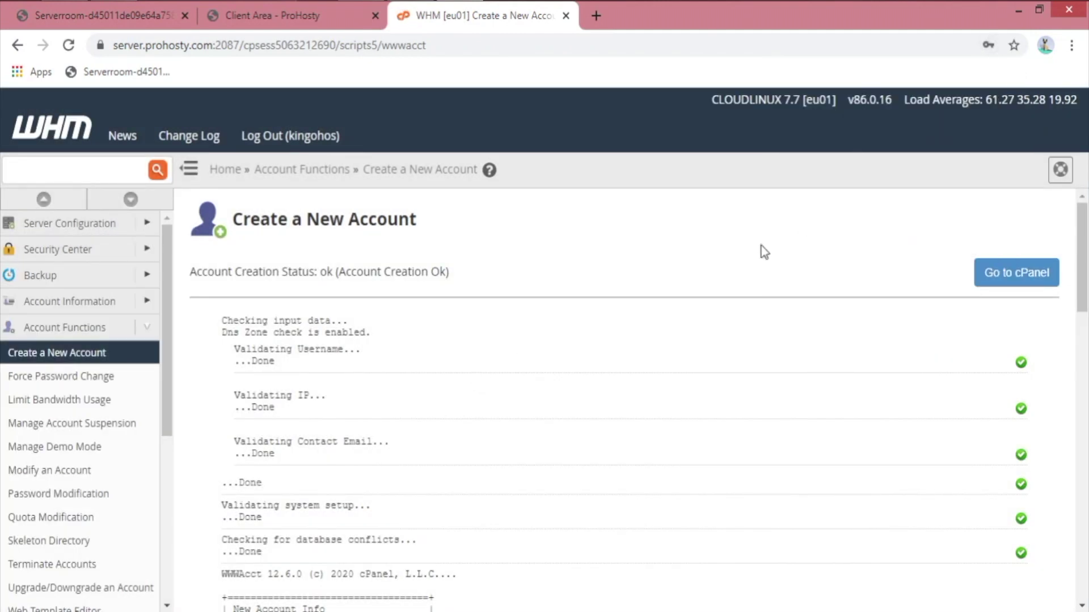
scroll(761, 250, down, 5)
drag(208, 263, 422, 336)
click(423, 335)
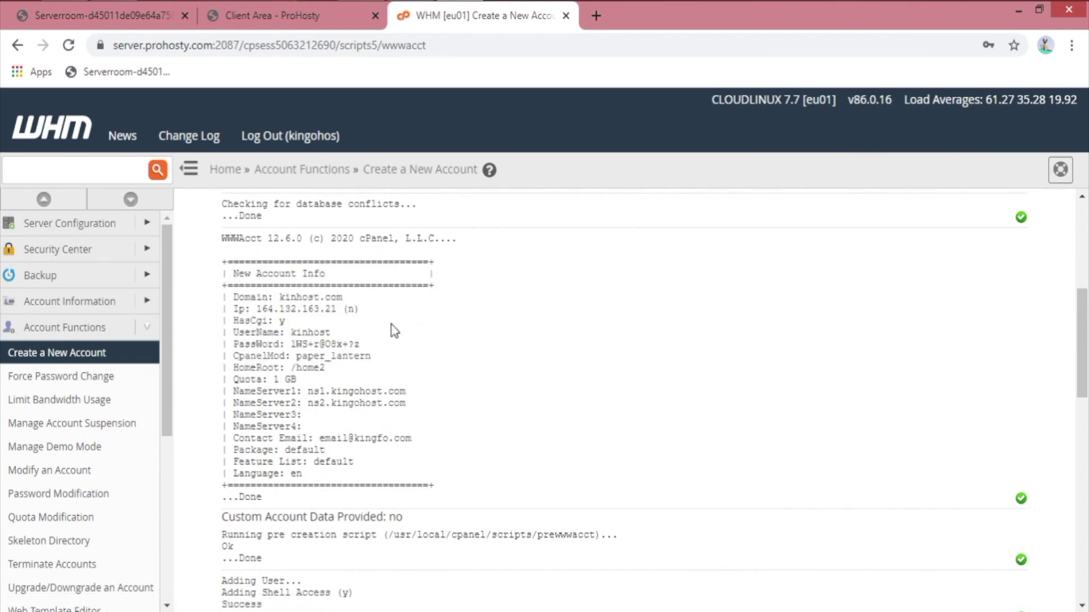
drag(292, 343, 368, 347)
double_click(310, 335)
drag(313, 393, 389, 393)
drag(318, 441, 419, 445)
click(368, 515)
Step: Copy the whole New Account Info block from the creation log
drag(267, 498, 397, 504)
right_click(328, 312)
click(363, 323)
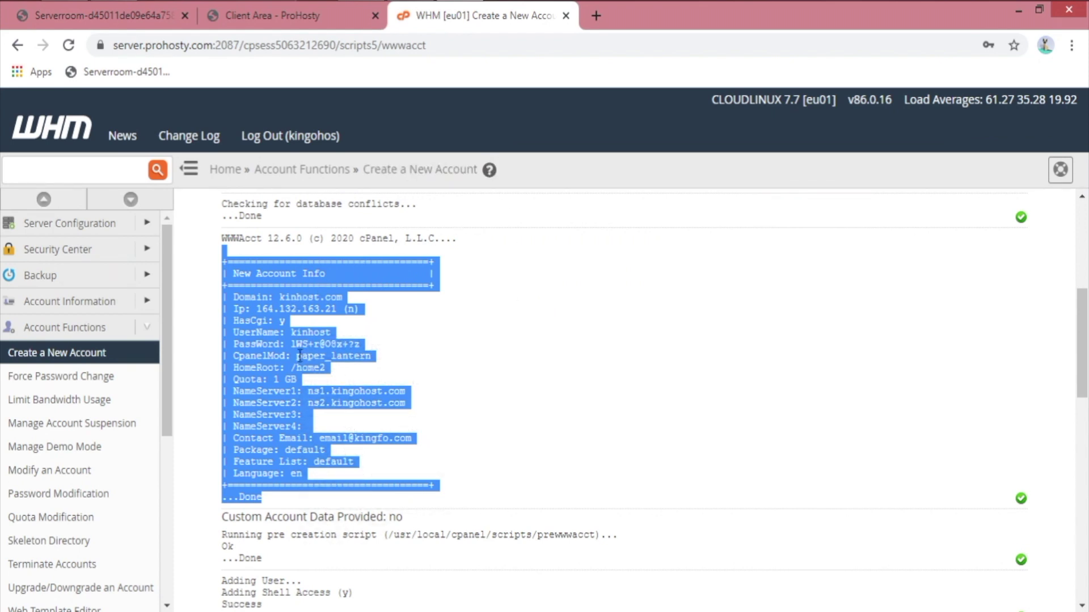
click(266, 319)
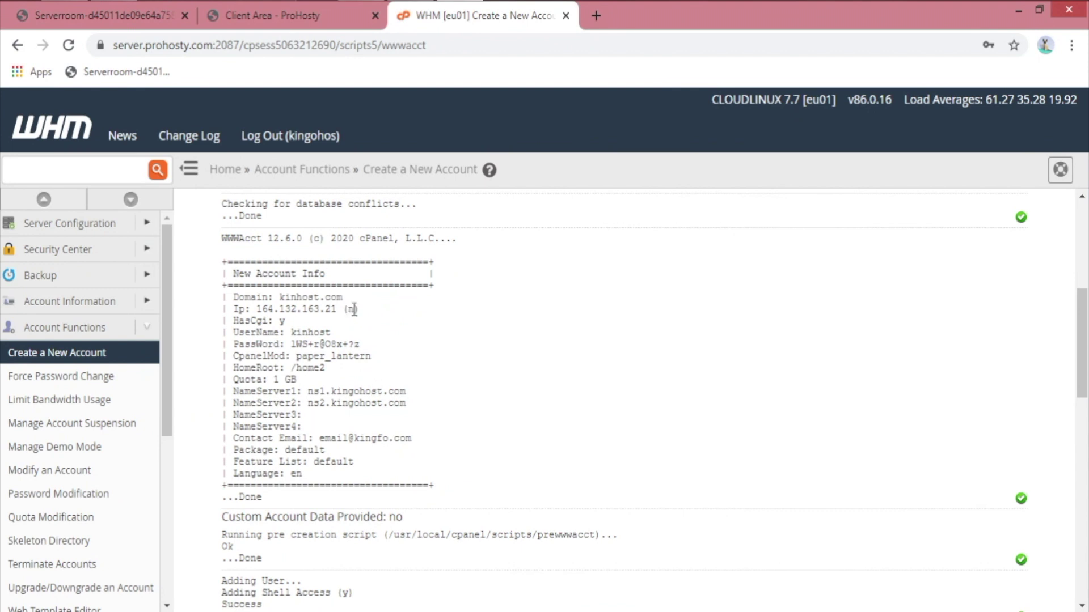
scroll(420, 356, up, 6)
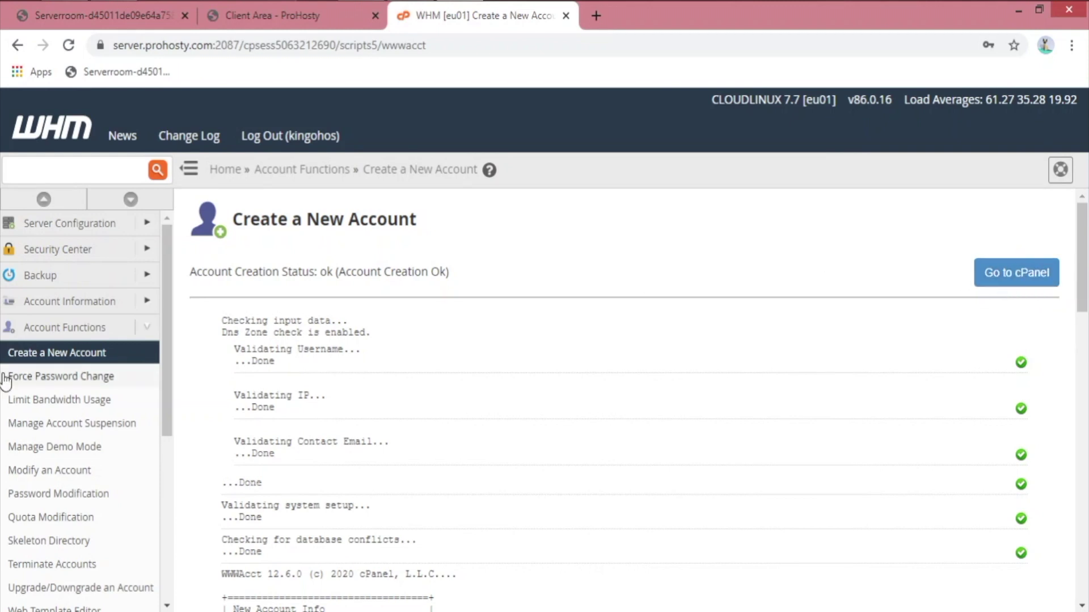
click(63, 377)
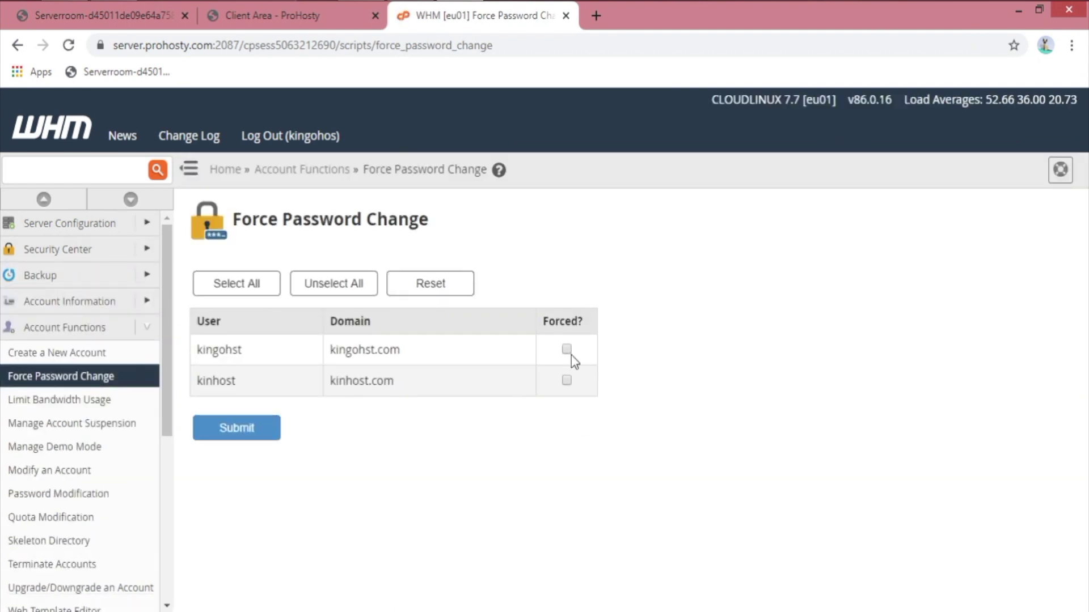
click(567, 351)
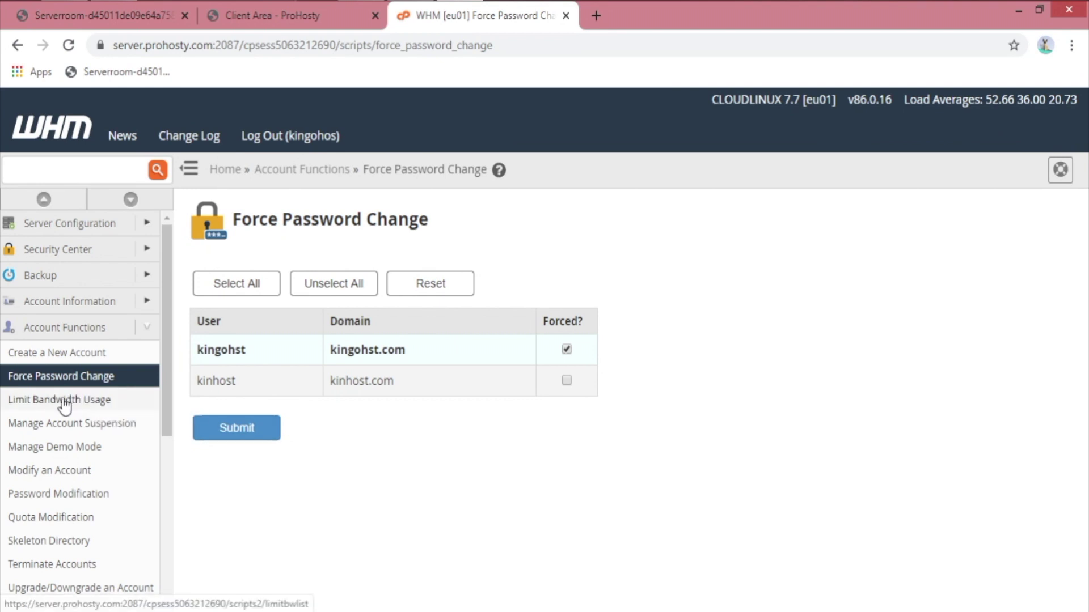
click(126, 397)
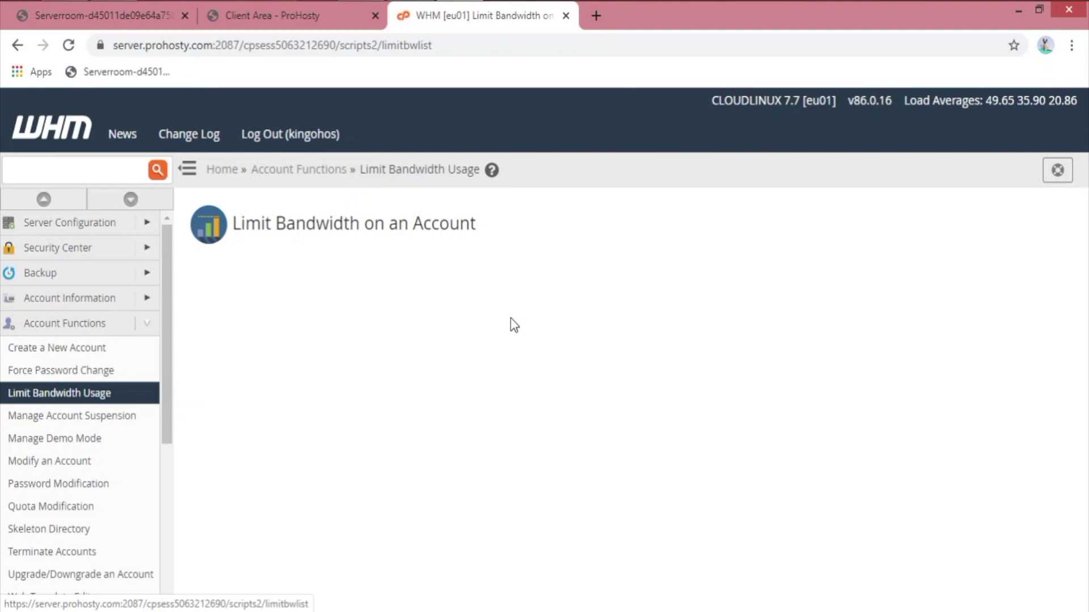
Step: Select kingohst.com on Limit Bandwidth Usage to view its details
click(237, 344)
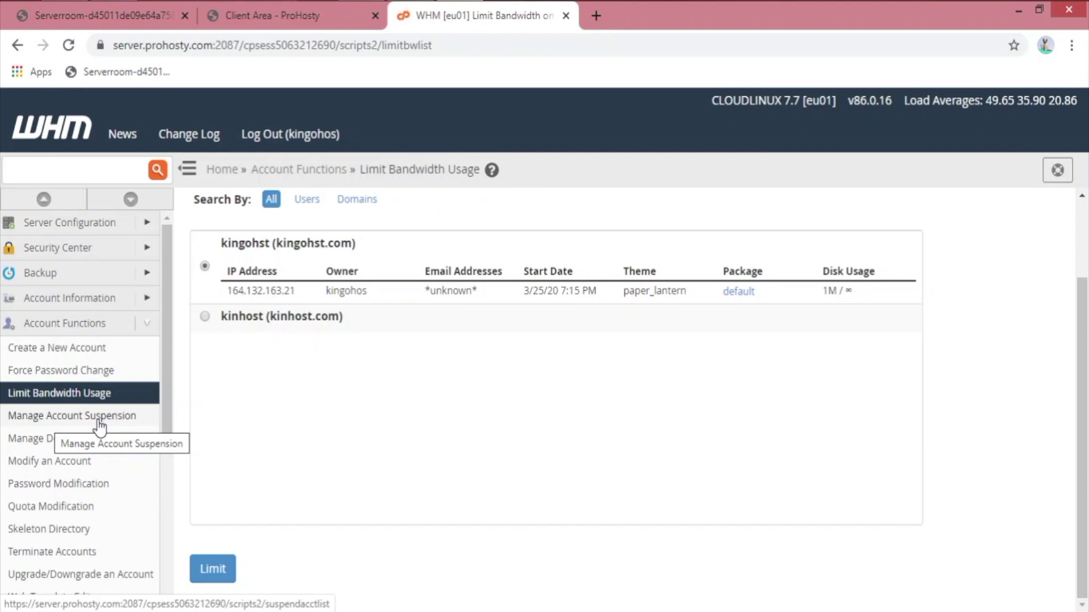
click(98, 423)
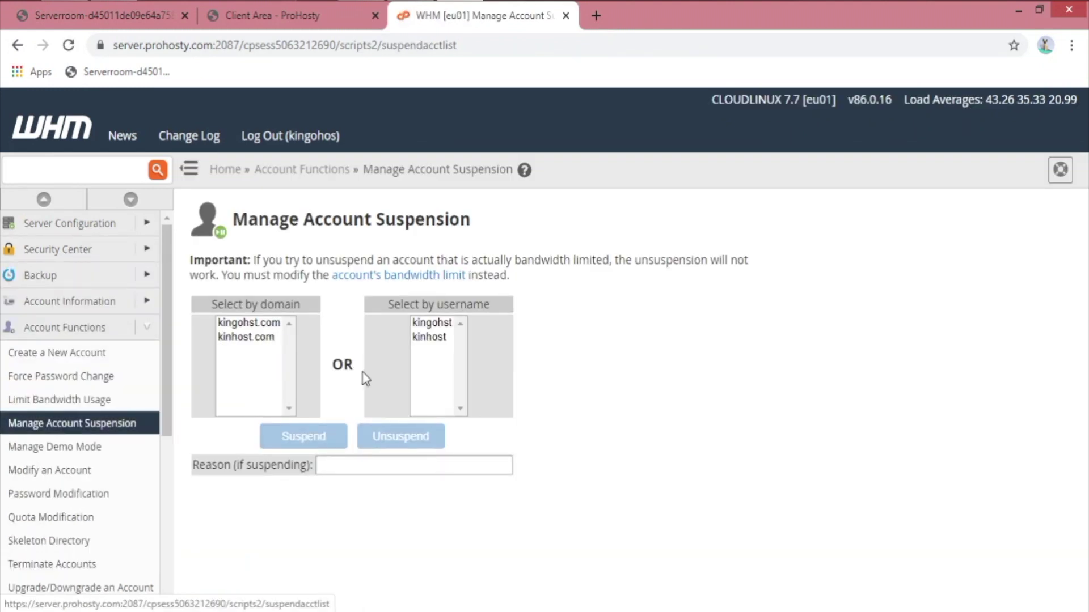
Step: Select the first domain under Select by domain on the suspension page
drag(233, 465, 317, 465)
click(312, 522)
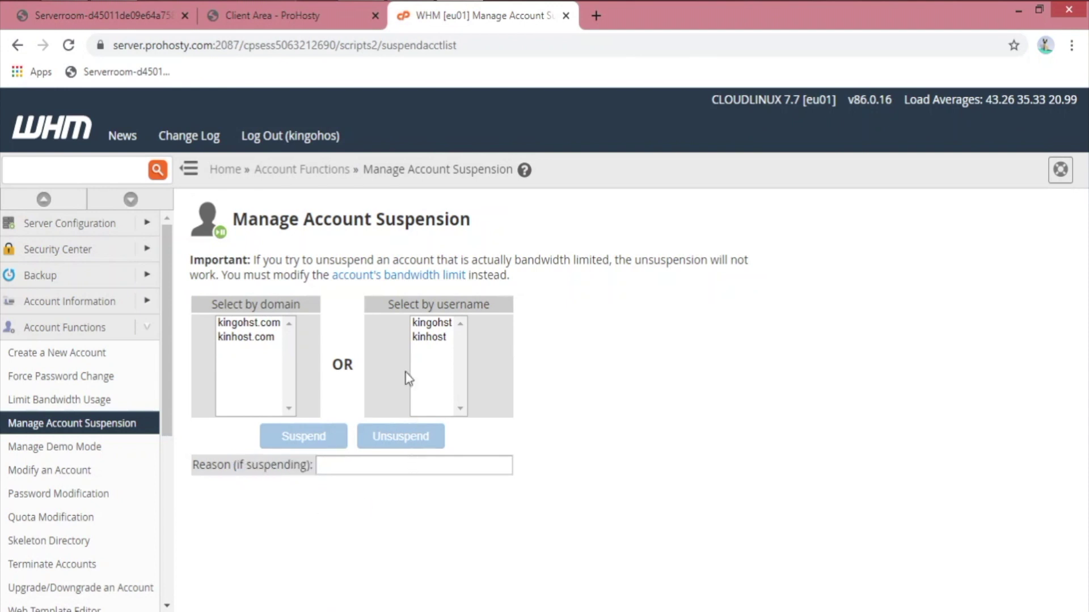
click(248, 322)
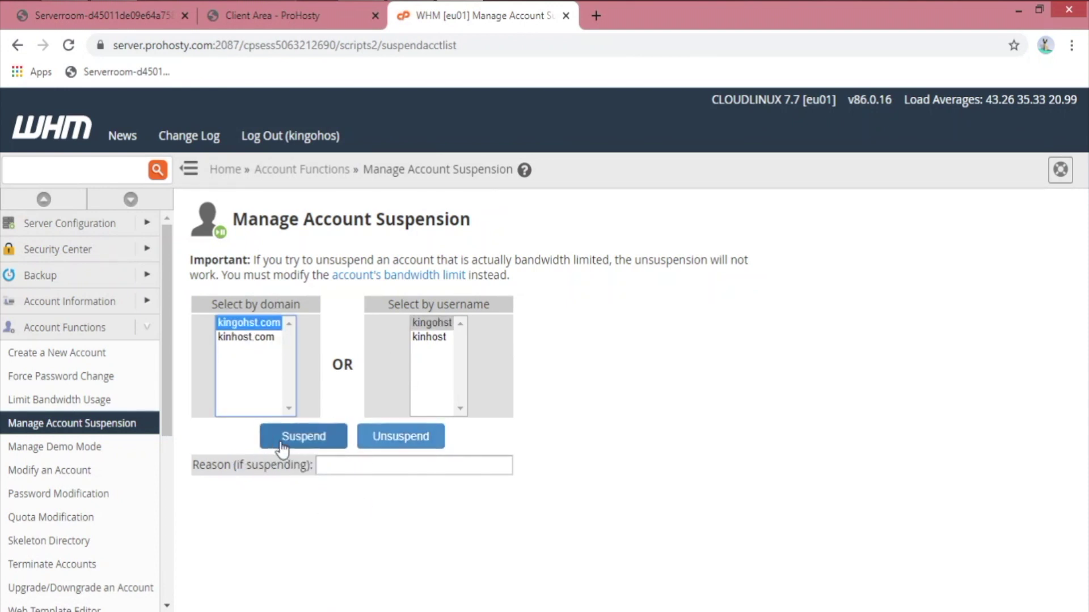
click(67, 450)
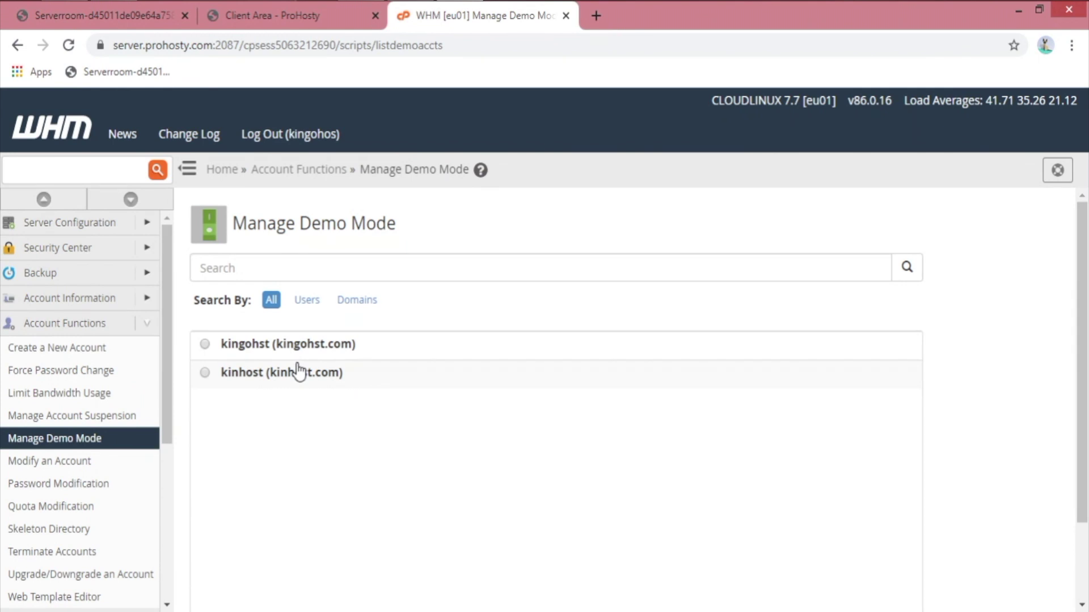
Step: Select kinhost in Manage Demo Mode, choose Modify, and enable demo mode for kinhost.com
click(289, 377)
scroll(397, 419, down, 2)
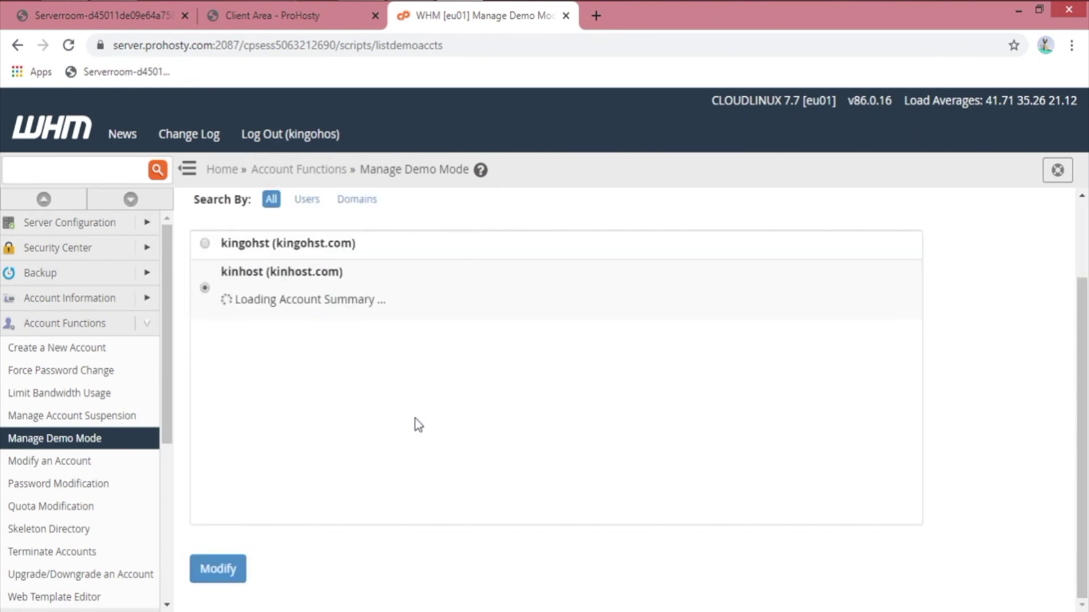
click(237, 571)
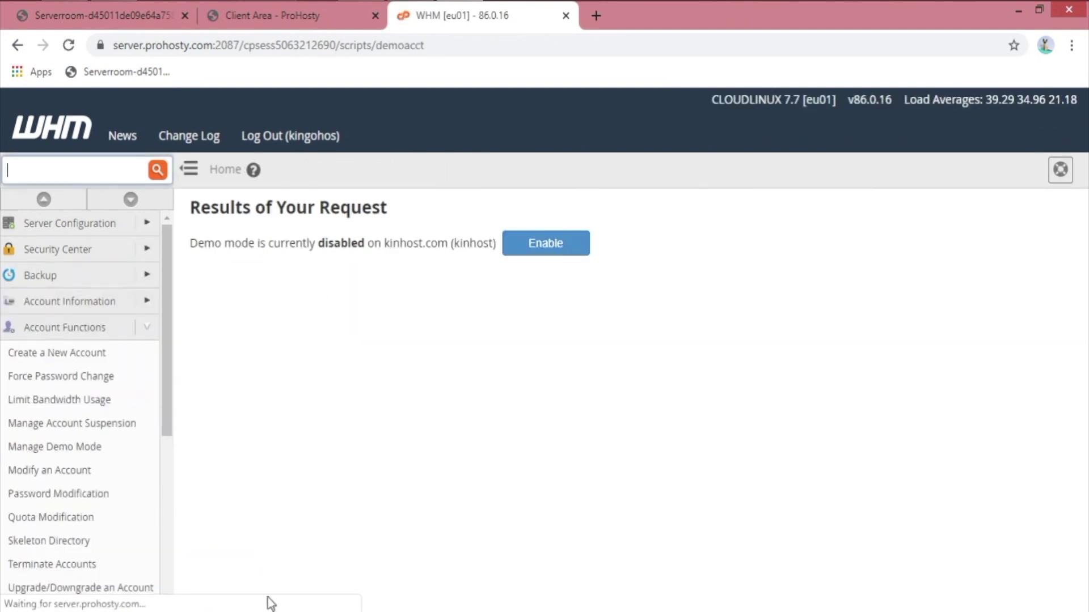
click(565, 242)
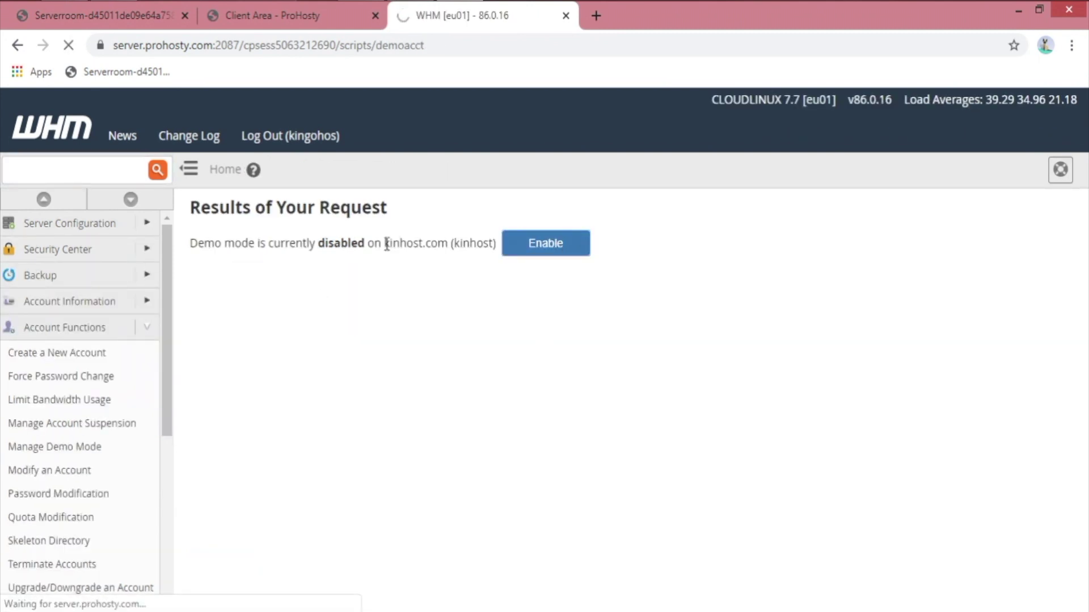
drag(336, 234, 479, 232)
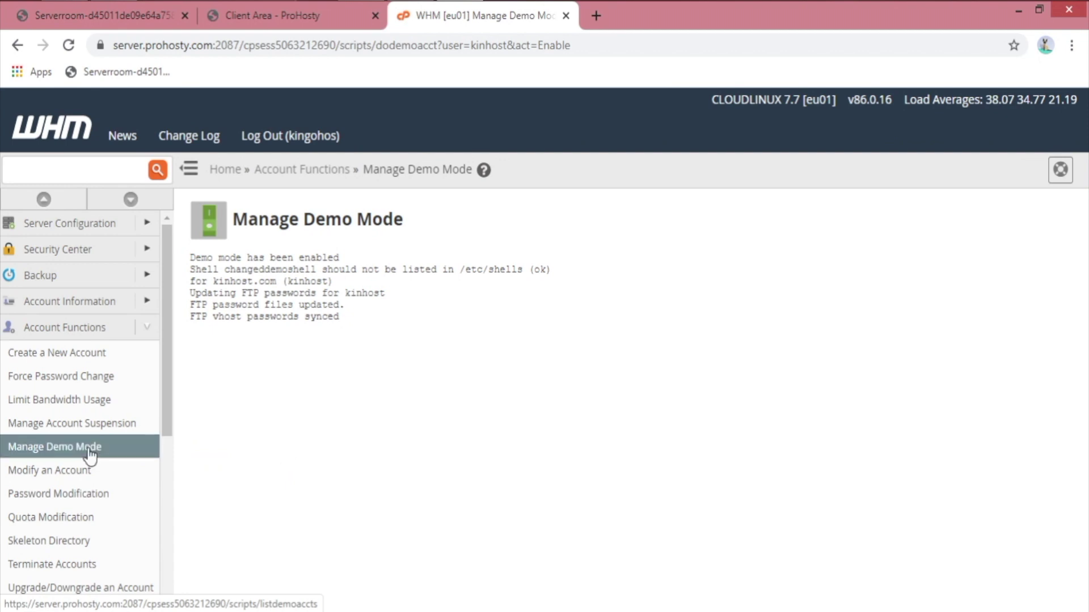
Step: Open the kingohst account for editing in Modify an Account
click(43, 472)
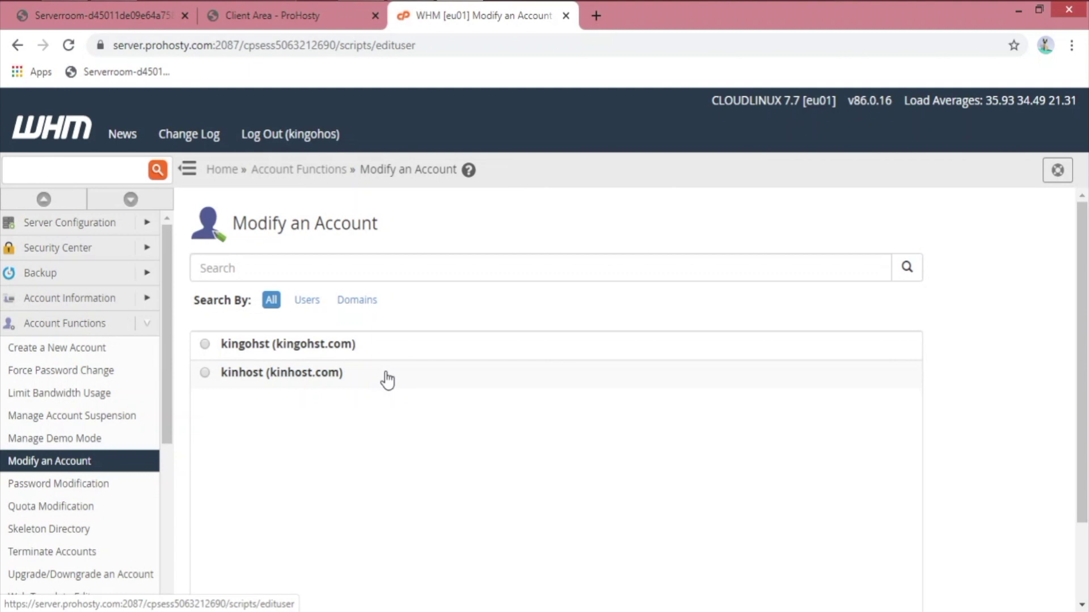
click(244, 352)
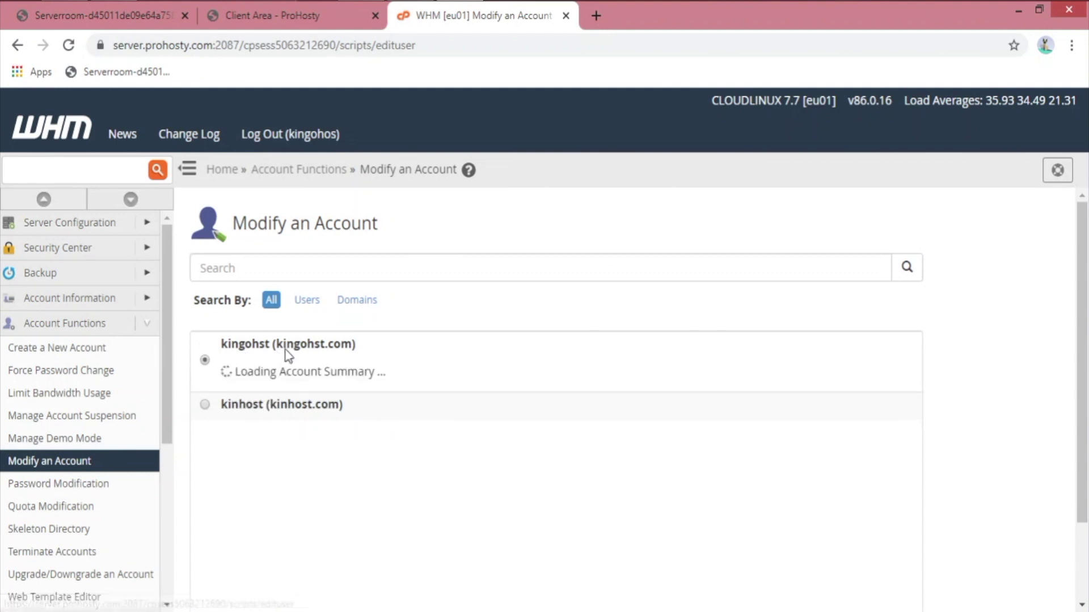
scroll(433, 401, down, 2)
click(201, 570)
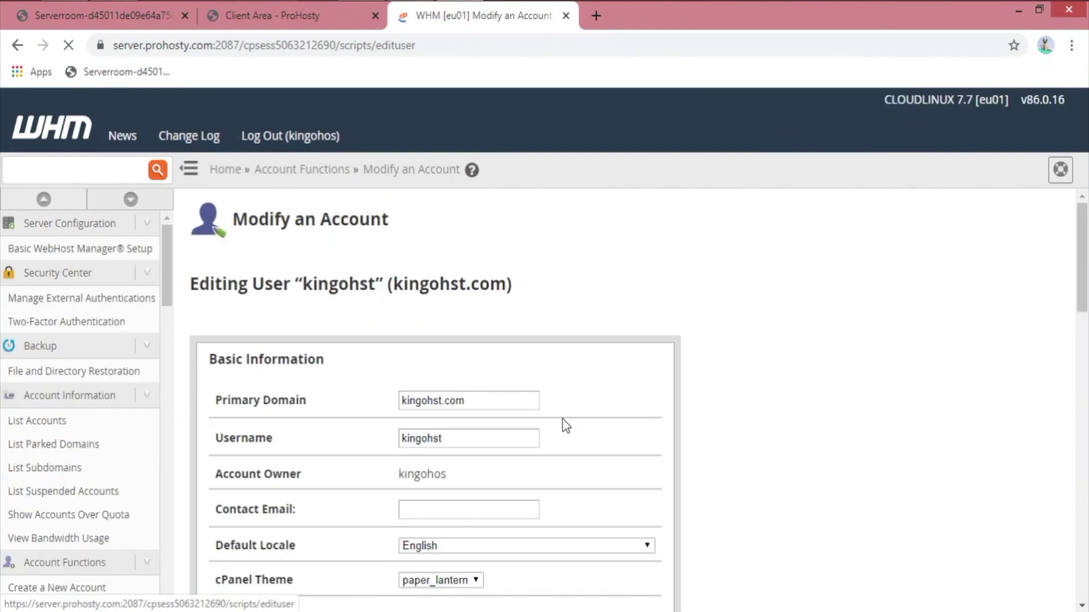
scroll(737, 510, down, 3)
scroll(736, 532, down, 4)
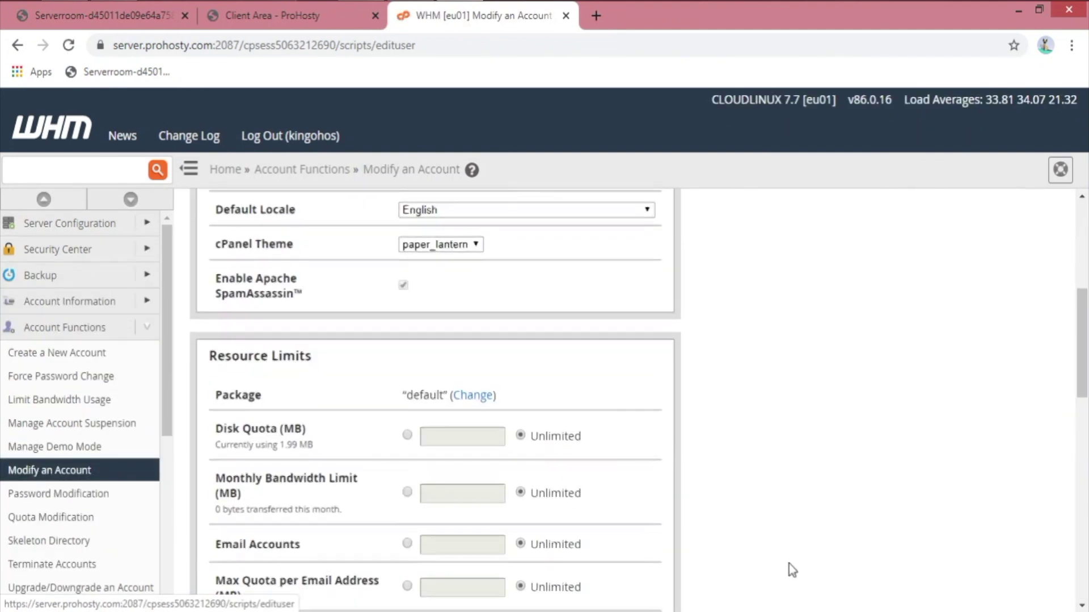
Step: Set kingohst's disk quota to 10240 MB and save the account changes
click(408, 435)
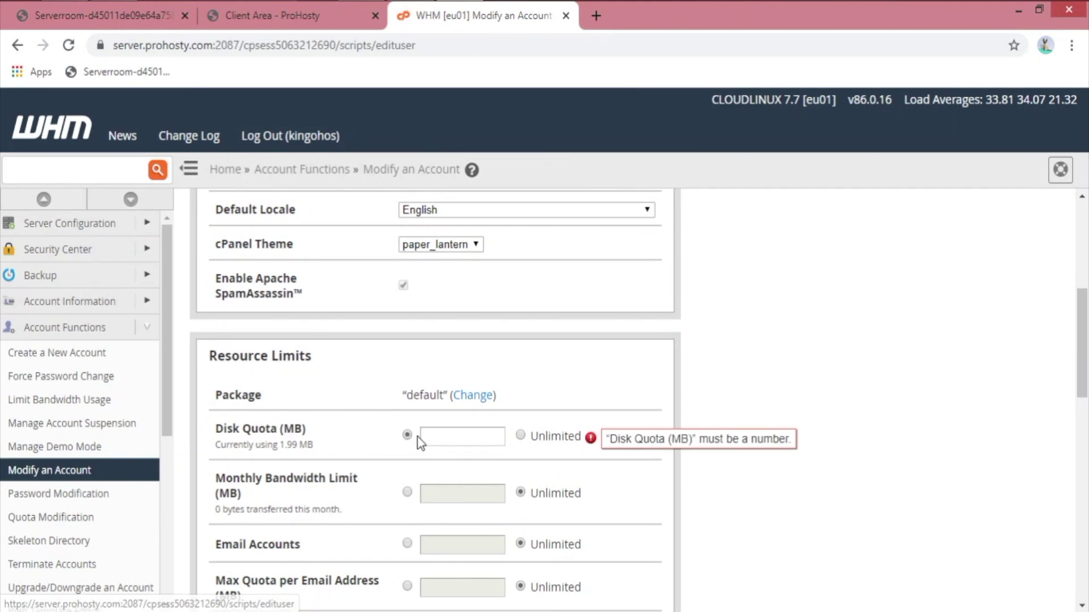
click(562, 442)
click(455, 441)
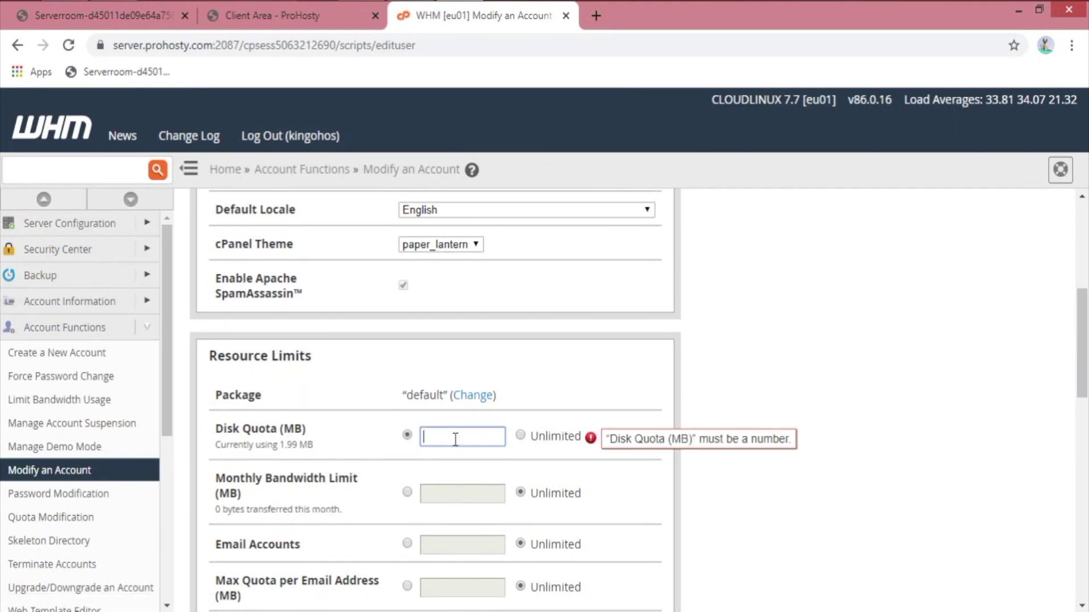
text(10240)
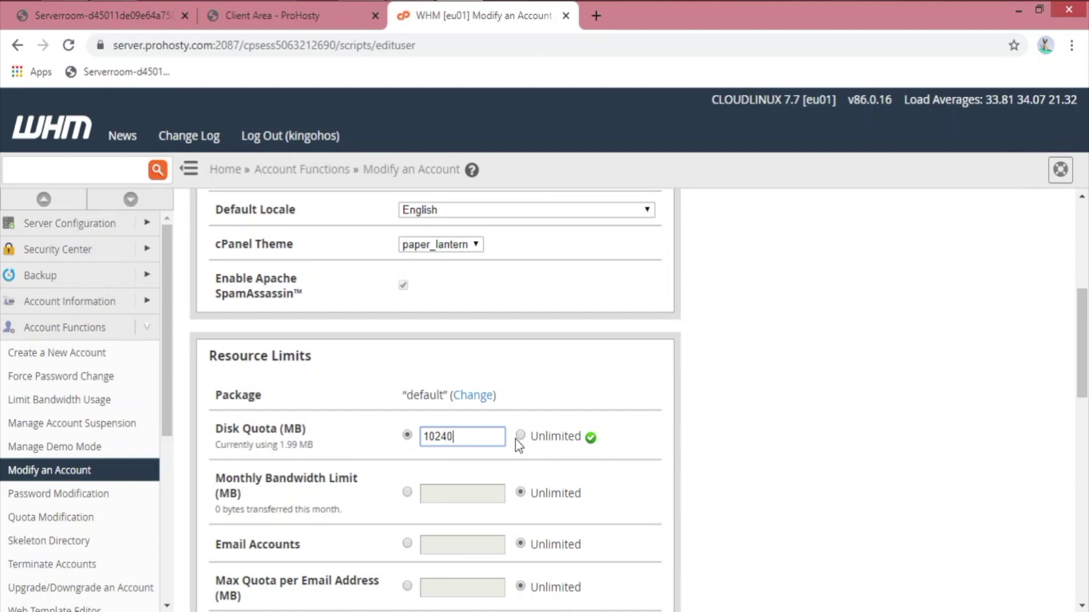
scroll(608, 556, down, 5)
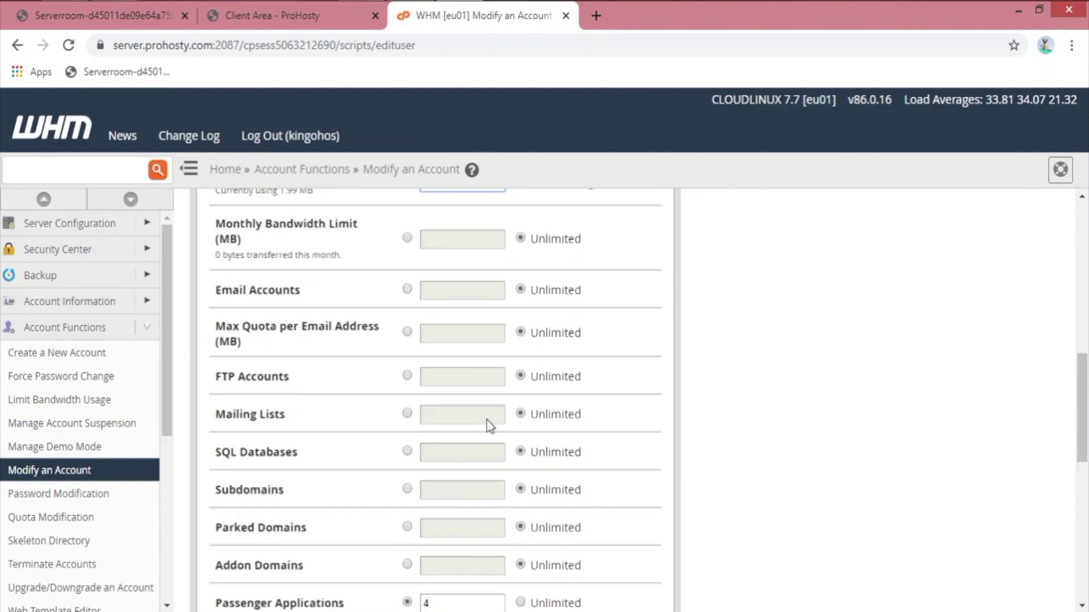
scroll(489, 425, down, 10)
click(262, 570)
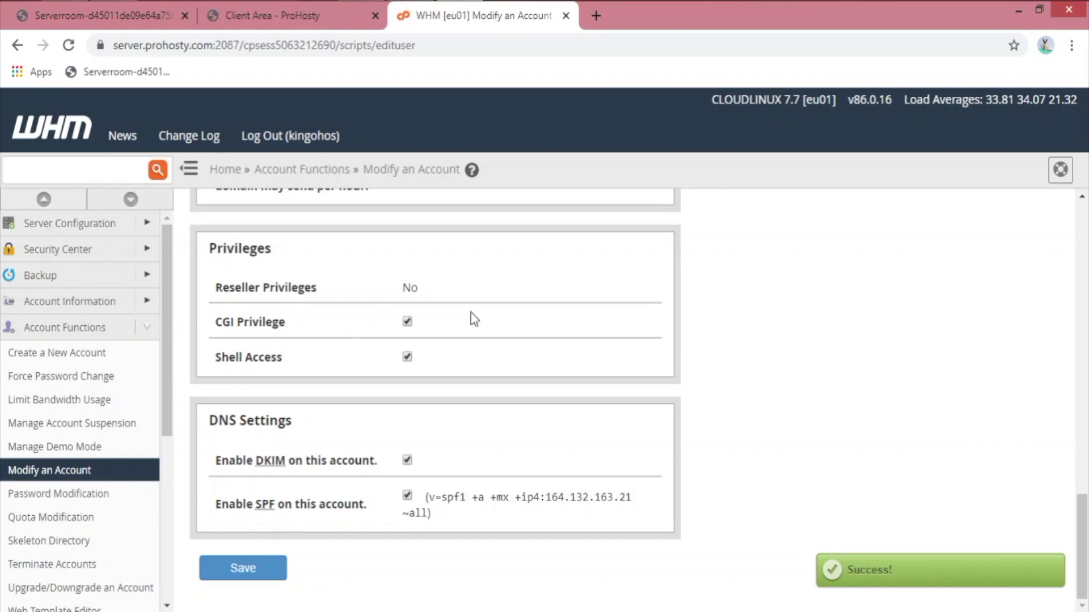
scroll(469, 315, up, 5)
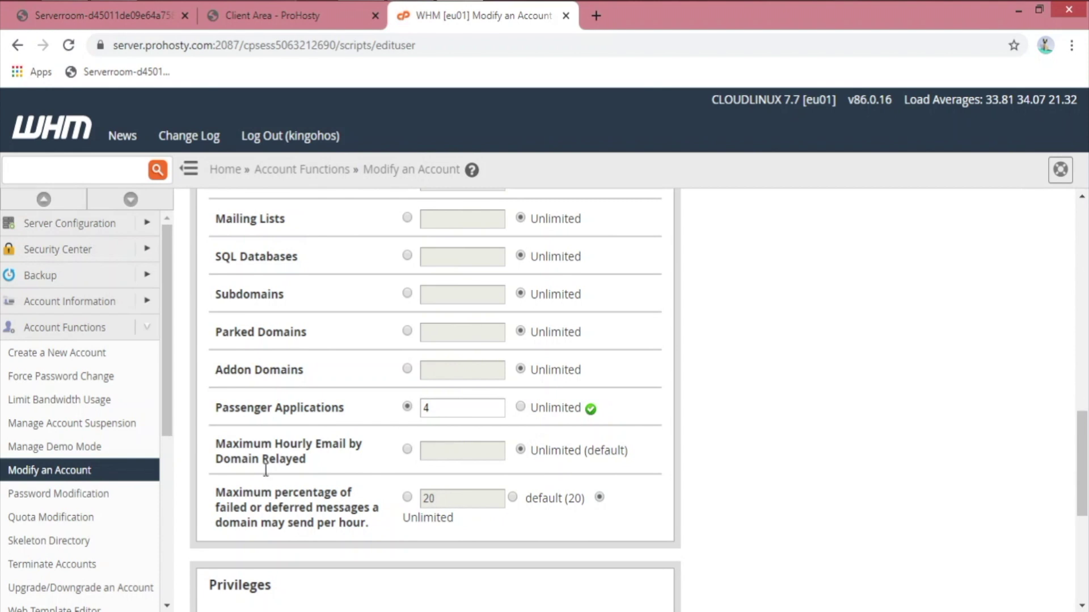
click(74, 501)
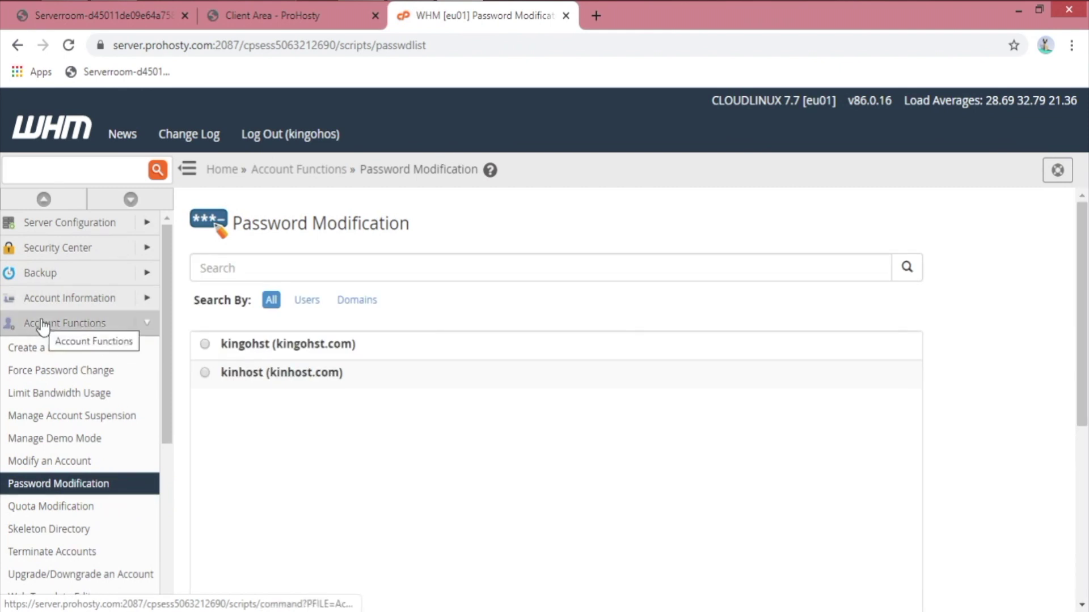
Step: Open Terminate Accounts, which lists kingohst.com and kinhost.com as Active, then Upgrade/Downgrade an Account
scroll(105, 482, down, 2)
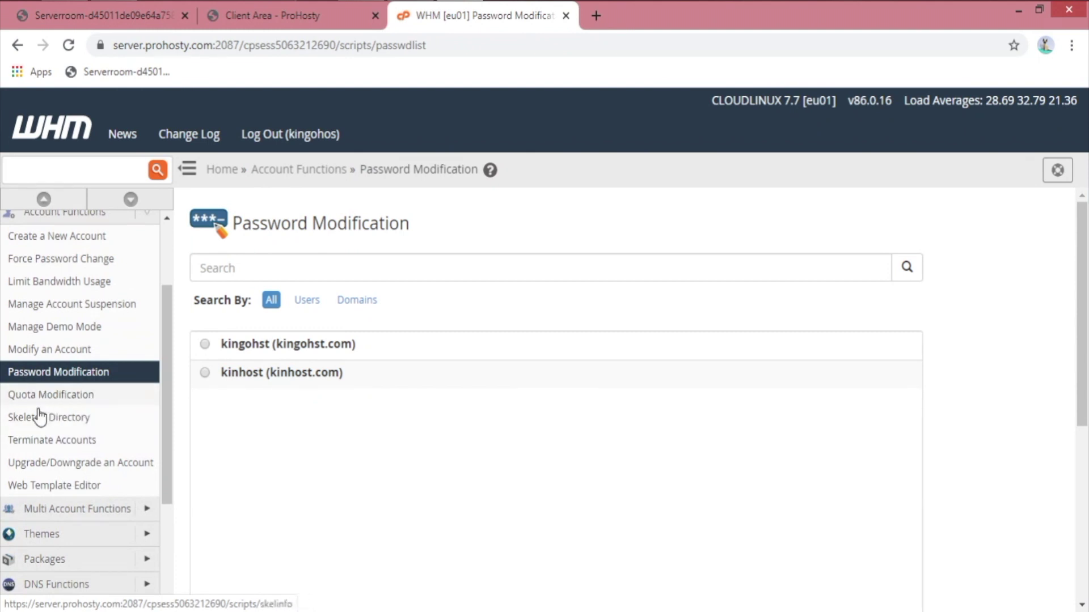
scroll(41, 417, down, 2)
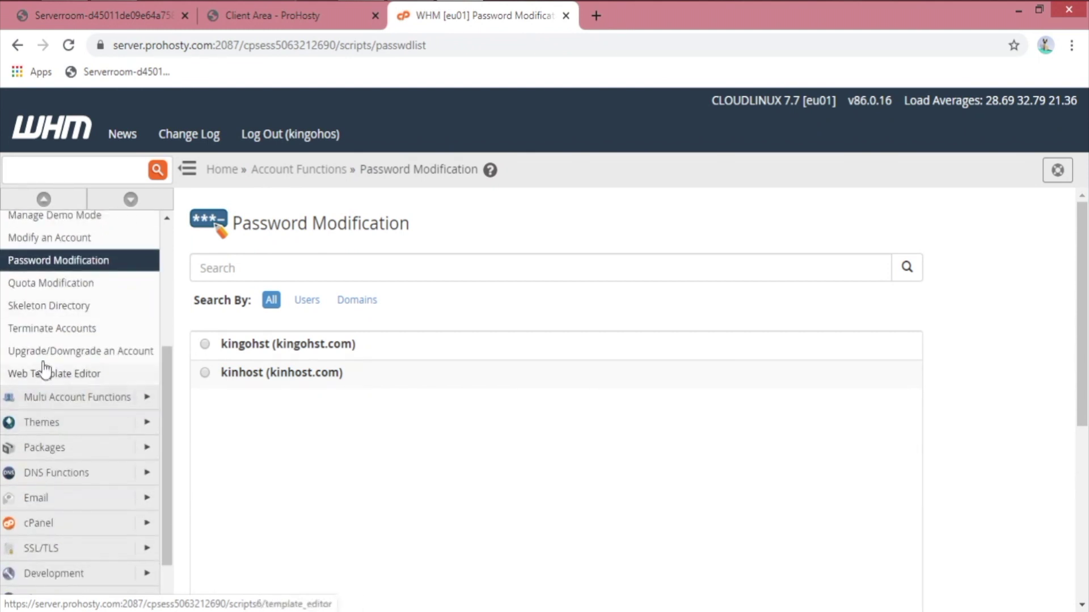
click(63, 331)
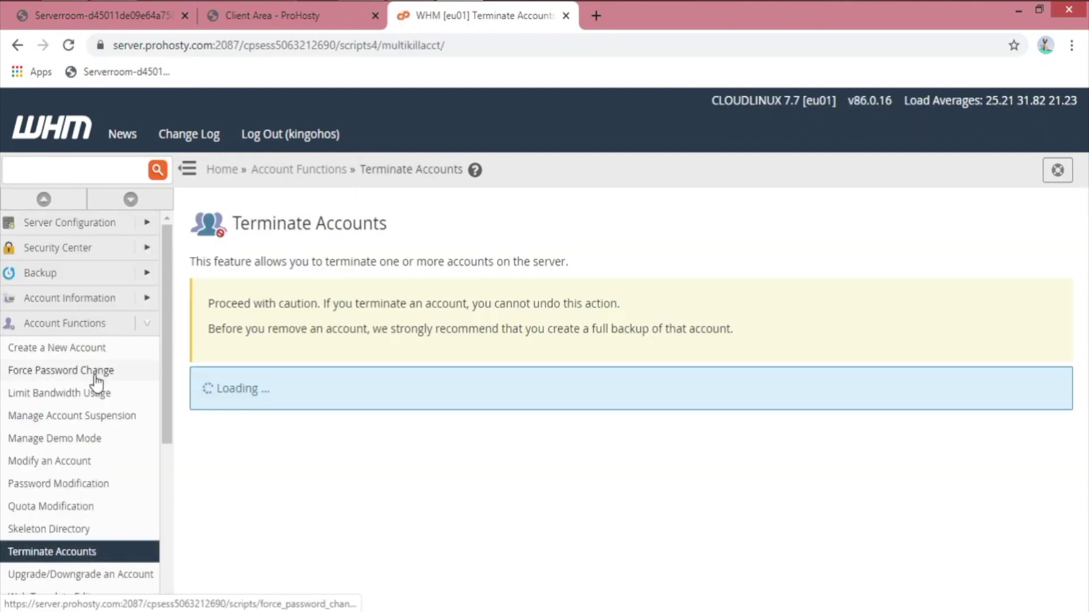
scroll(647, 431, down, 1)
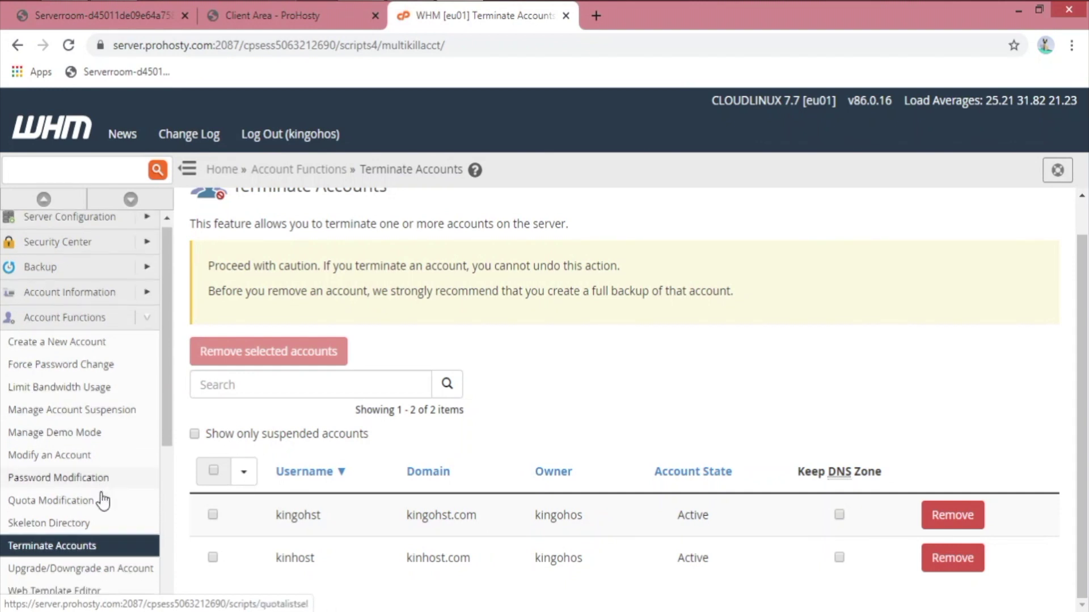
scroll(60, 491, down, 2)
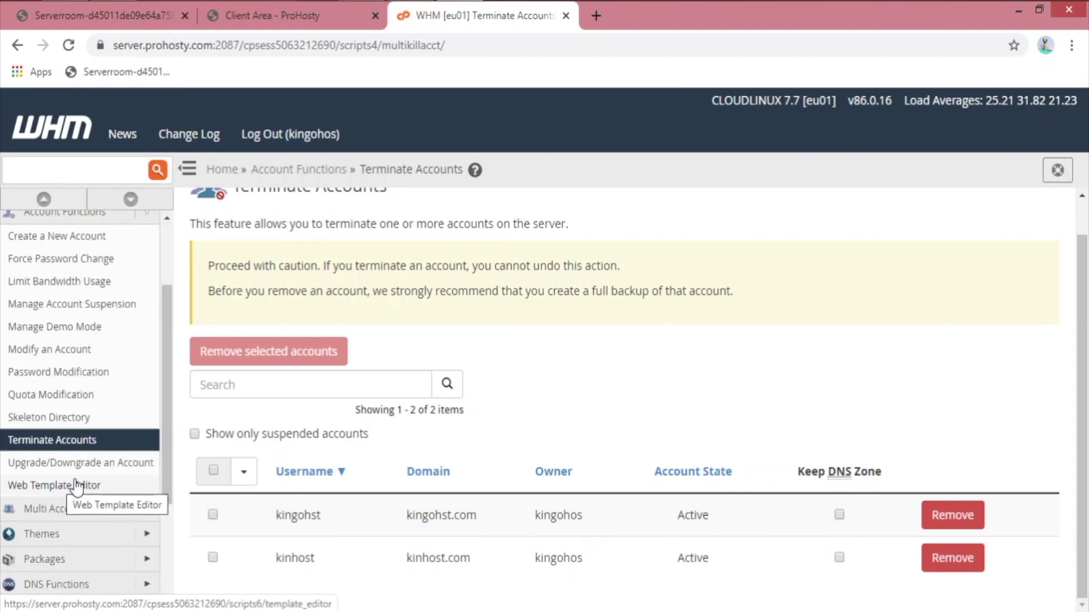
click(117, 465)
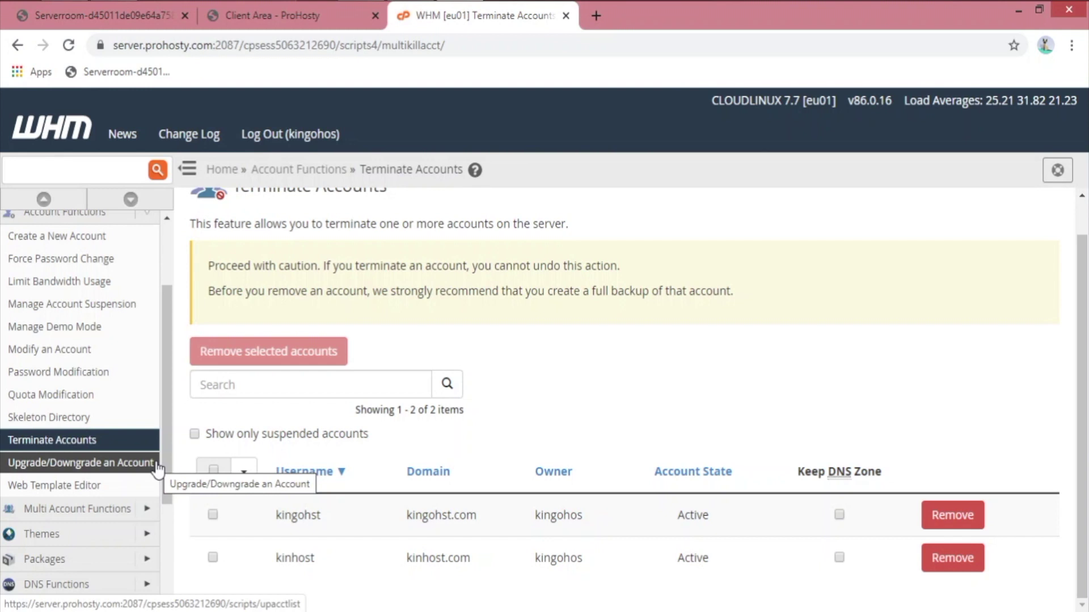
Step: Expand Multi Account Functions, Themes and Packages, collapse everything, then re-expand Packages
scroll(88, 495, down, 2)
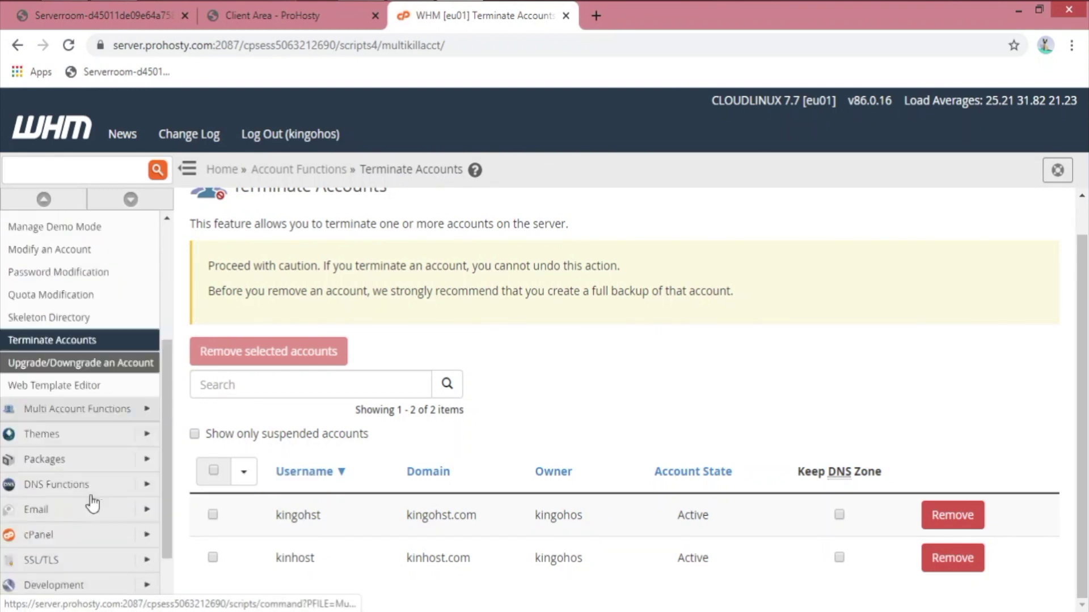
click(149, 399)
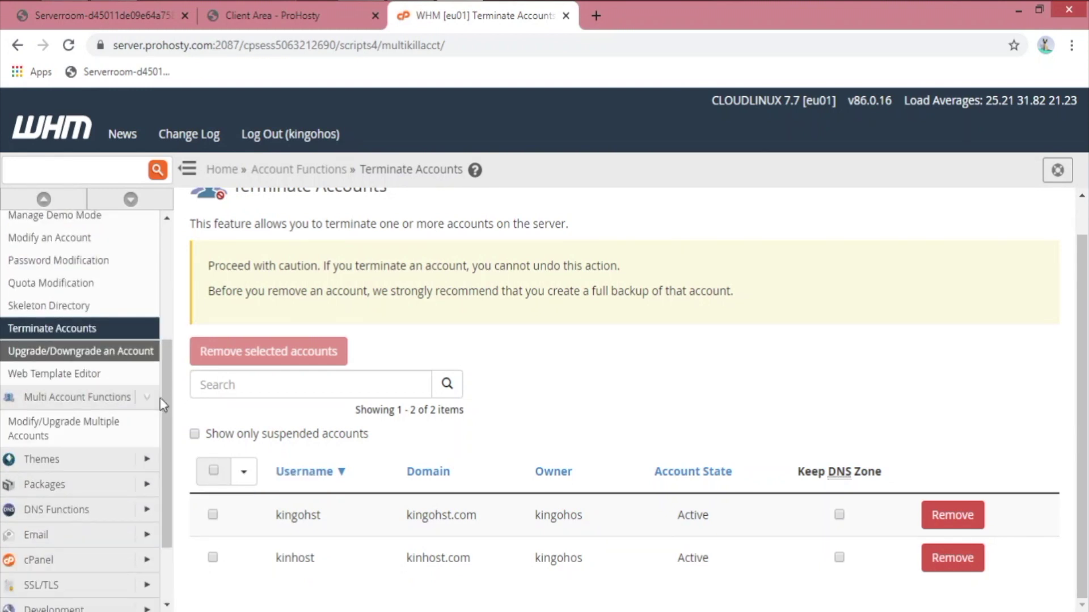
click(128, 459)
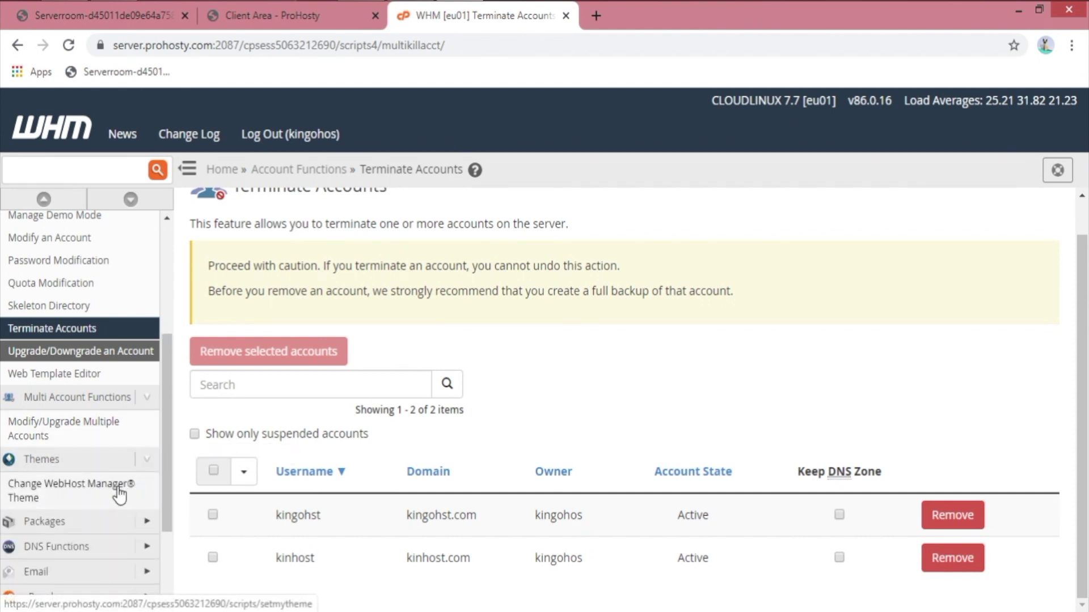
scroll(119, 498, down, 2)
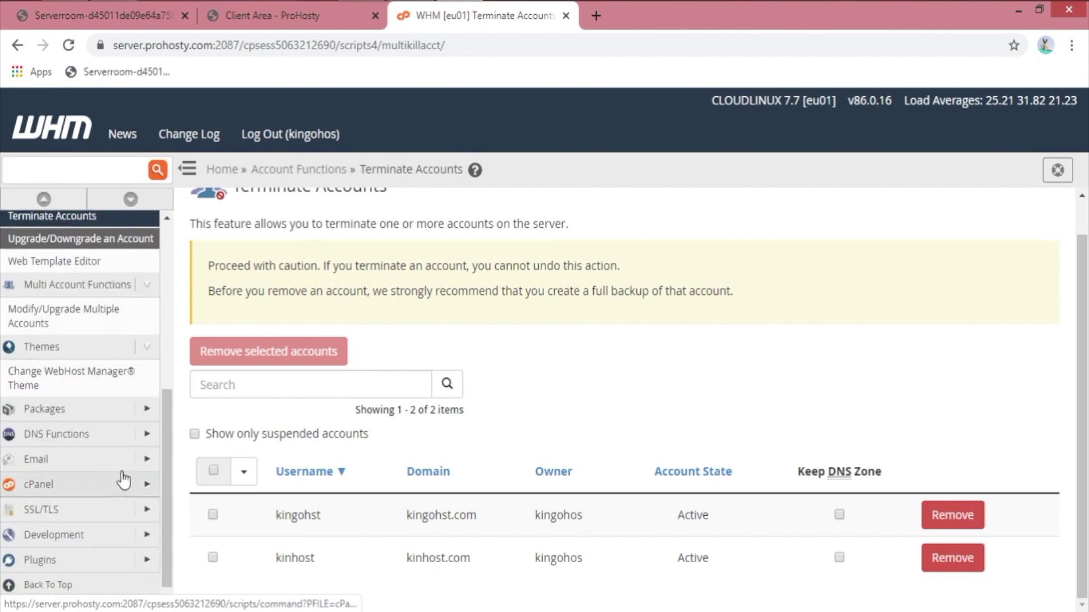
click(150, 416)
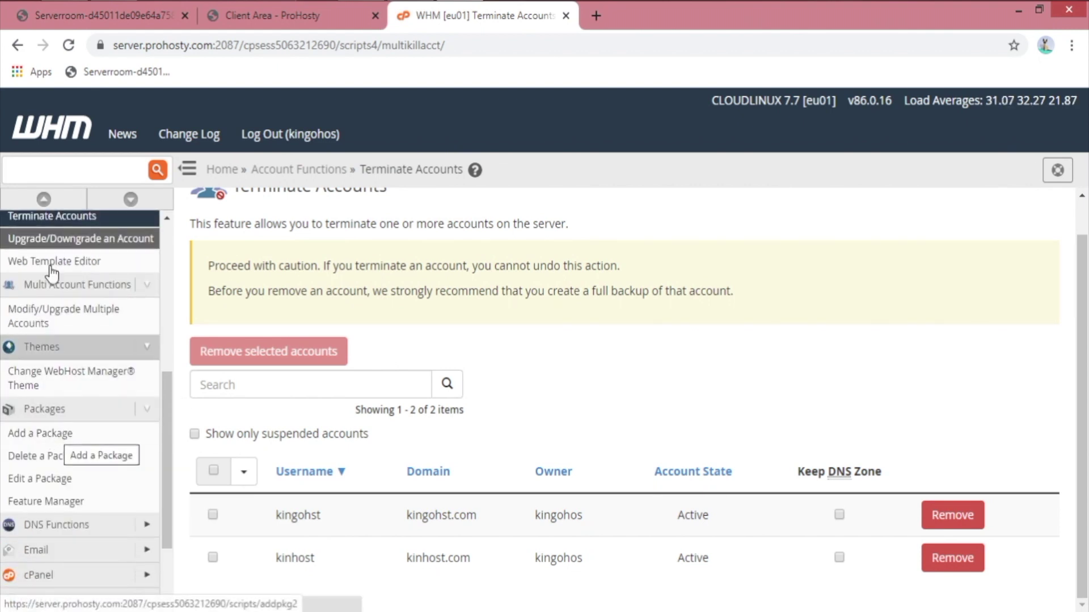
click(44, 200)
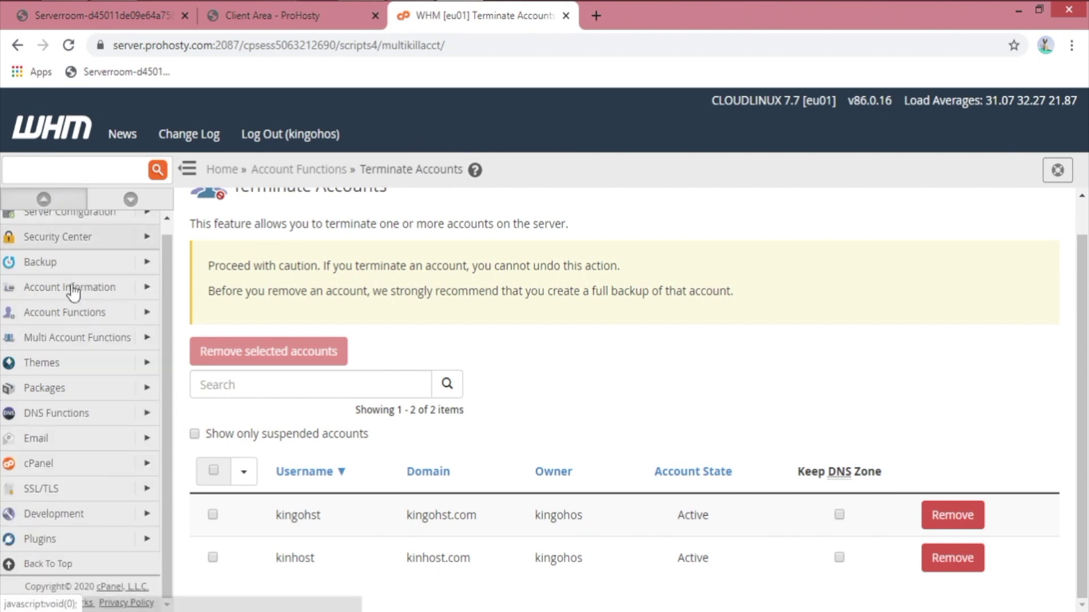
click(149, 388)
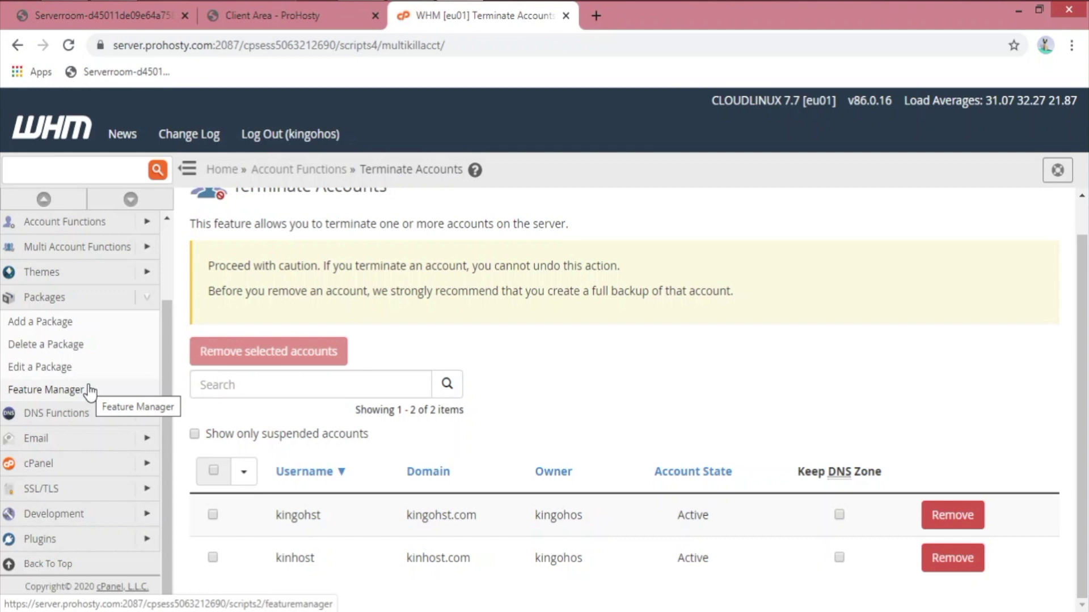
Step: Create the Start package with its default resource limits
click(64, 321)
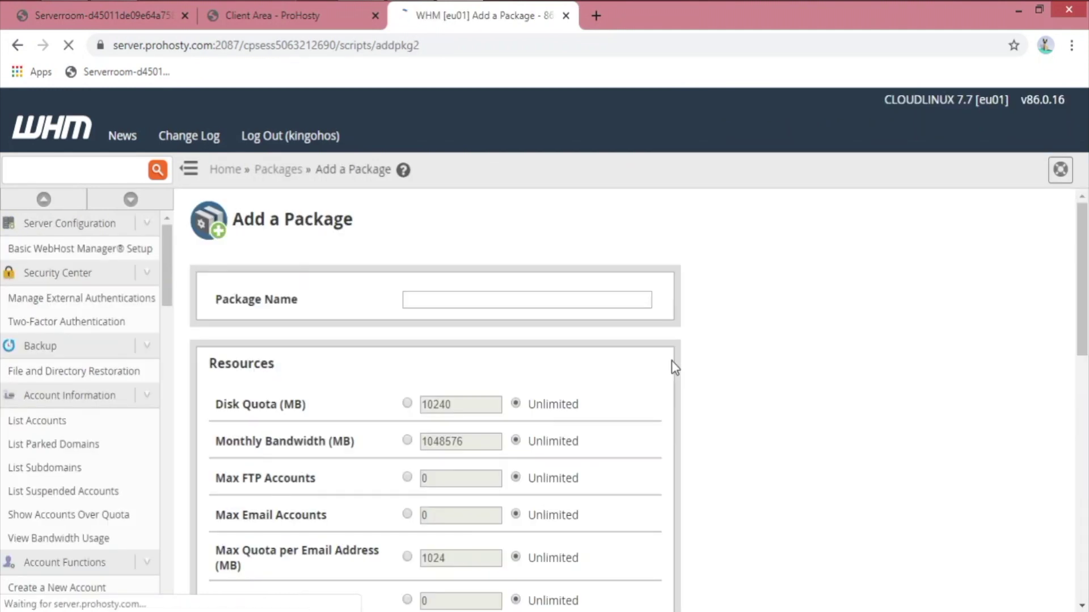
click(421, 302)
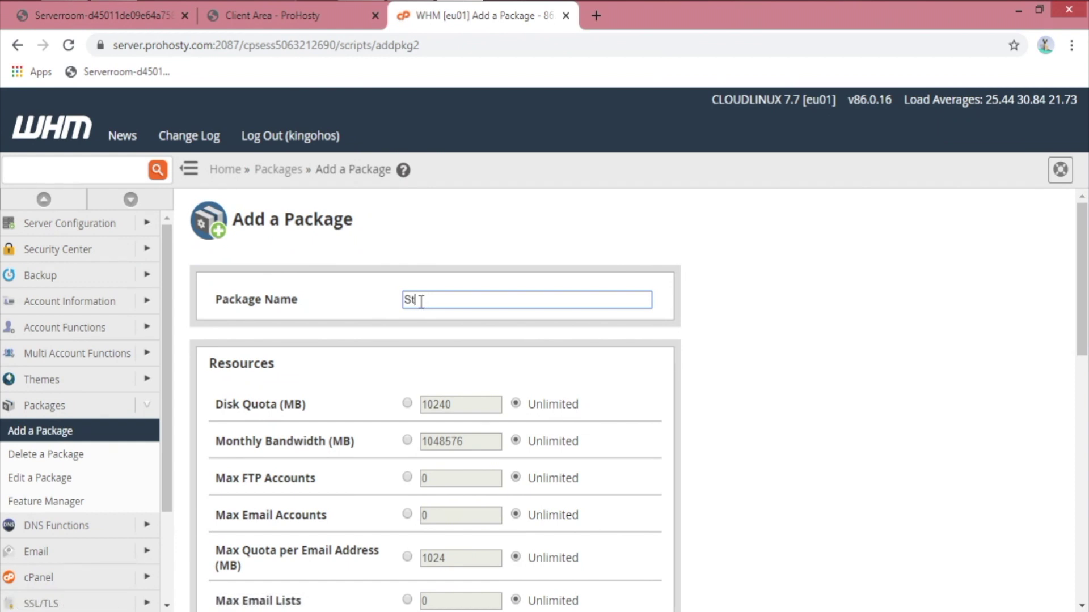
scroll(737, 442, down, 2)
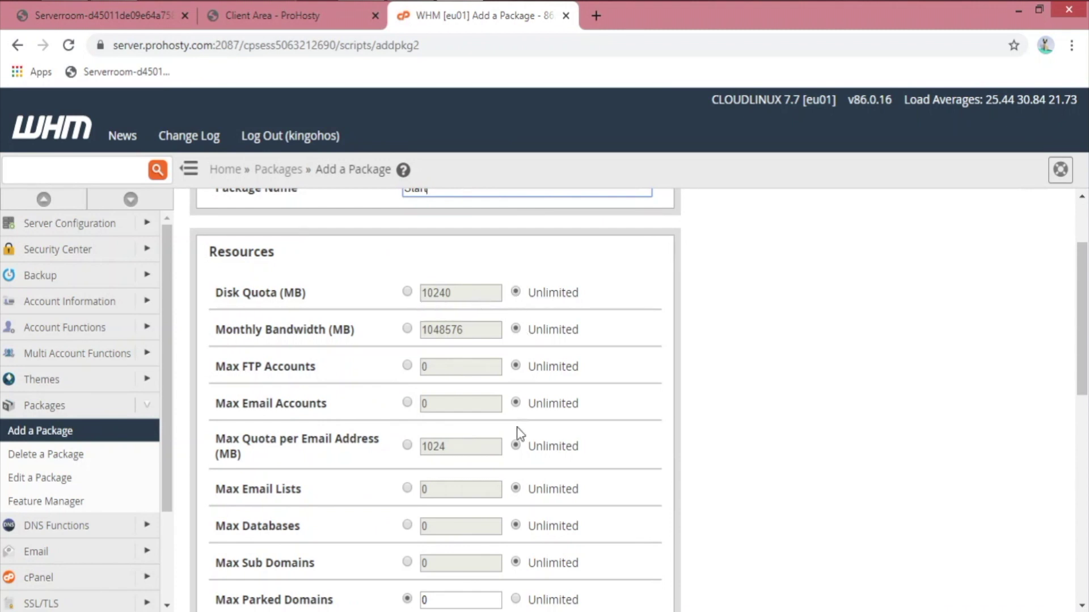
drag(376, 282, 561, 459)
click(808, 363)
scroll(453, 419, down, 10)
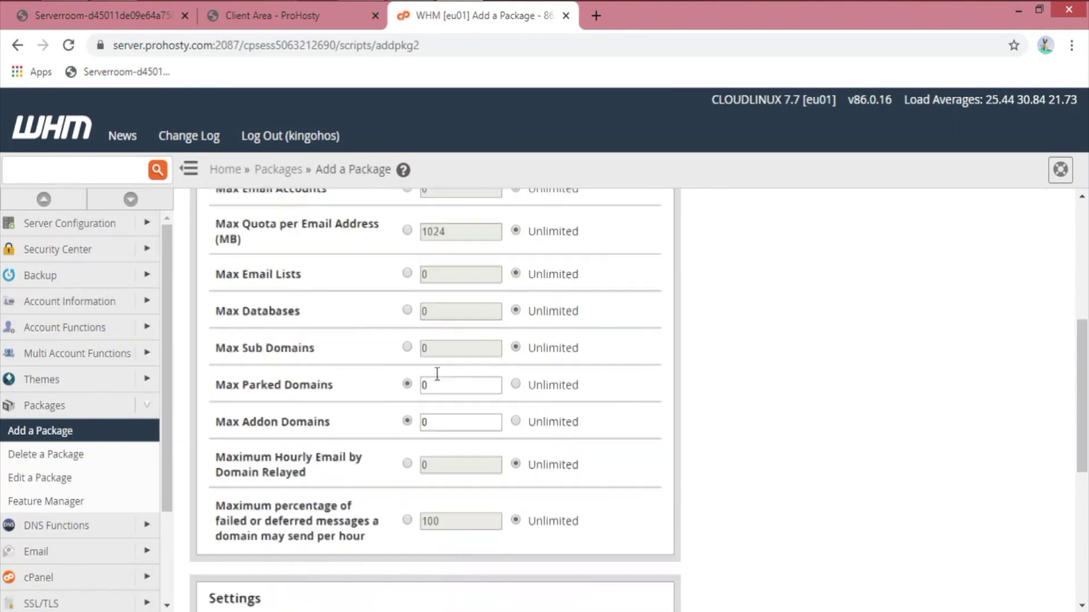
click(264, 558)
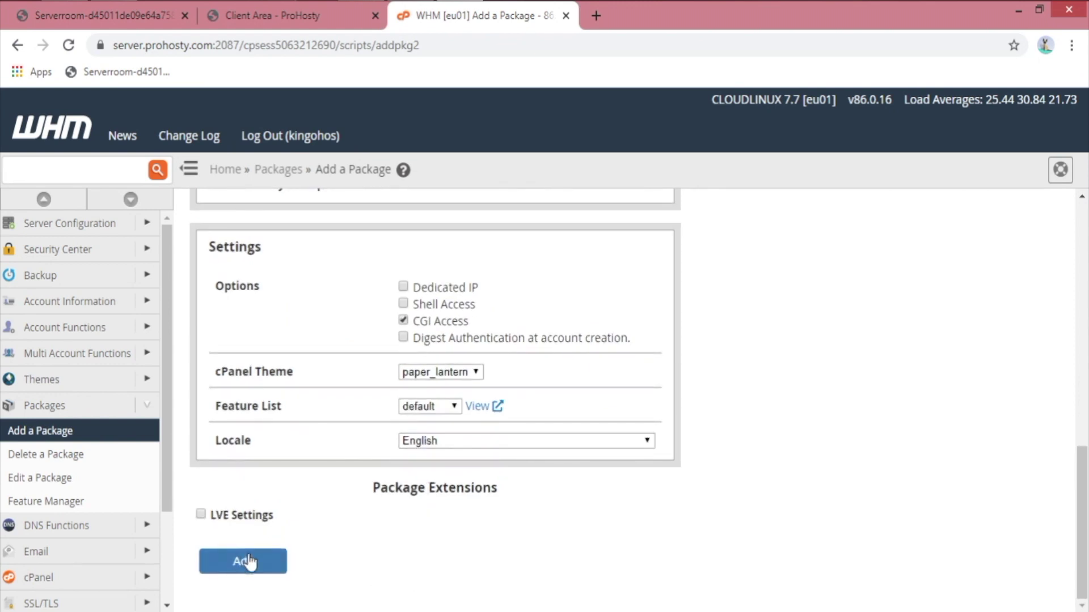
Step: Rename the package name to New1 and add it as a second package
scroll(642, 332, up, 10)
scroll(696, 329, up, 2)
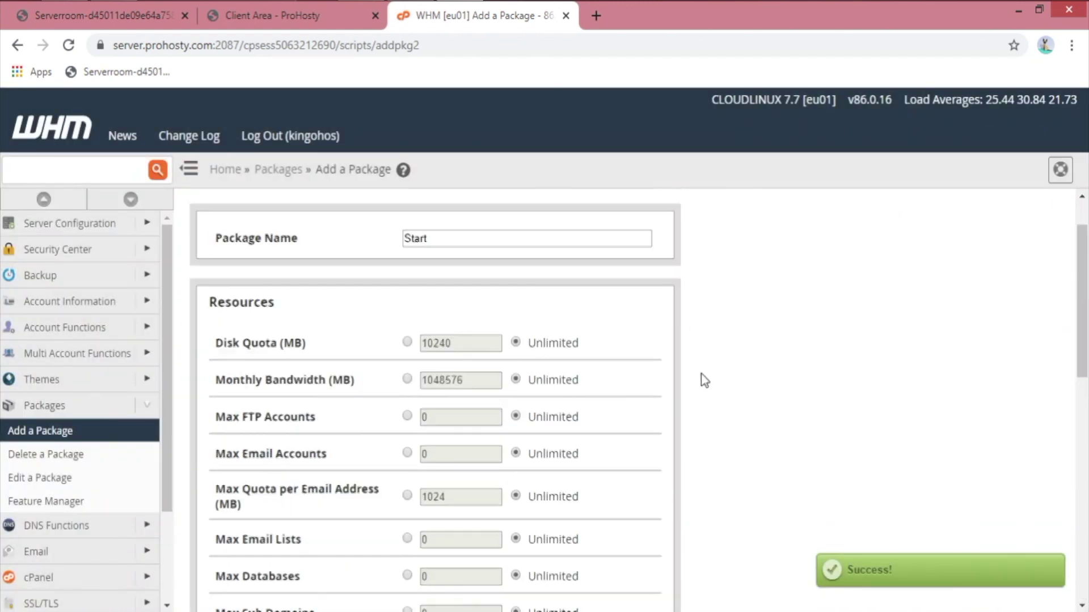
drag(453, 302, 366, 307)
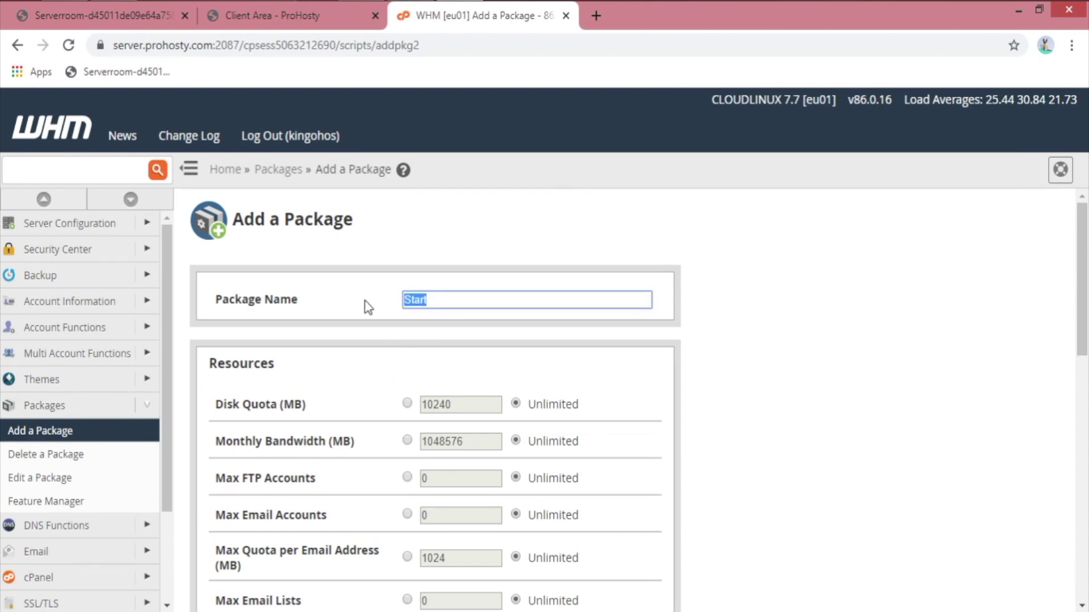
text(M)
key(BackSpace)
key(BackSpace)
text(New)
scroll(296, 287, down, 10)
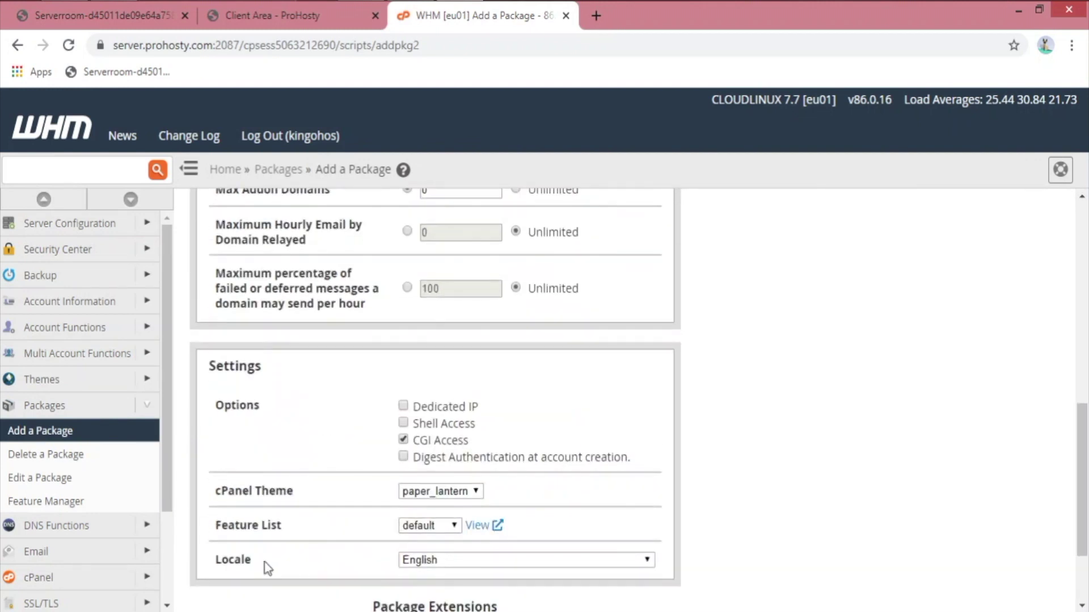
scroll(247, 562, down, 1)
click(242, 561)
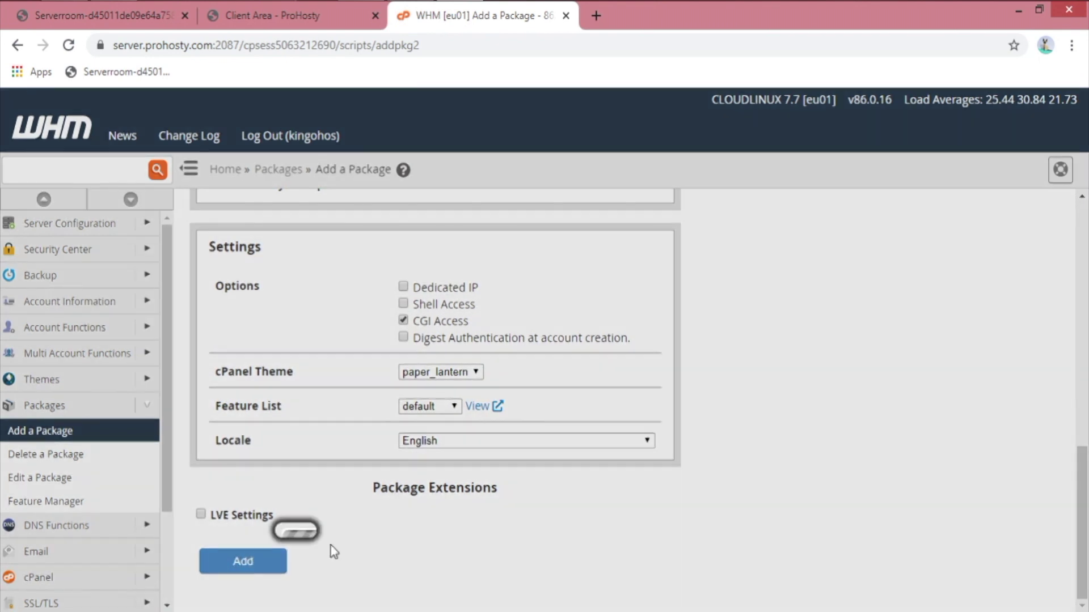
Step: Go to Edit a Package and pick from the listed Start and New1 packages
scroll(519, 383, up, 10)
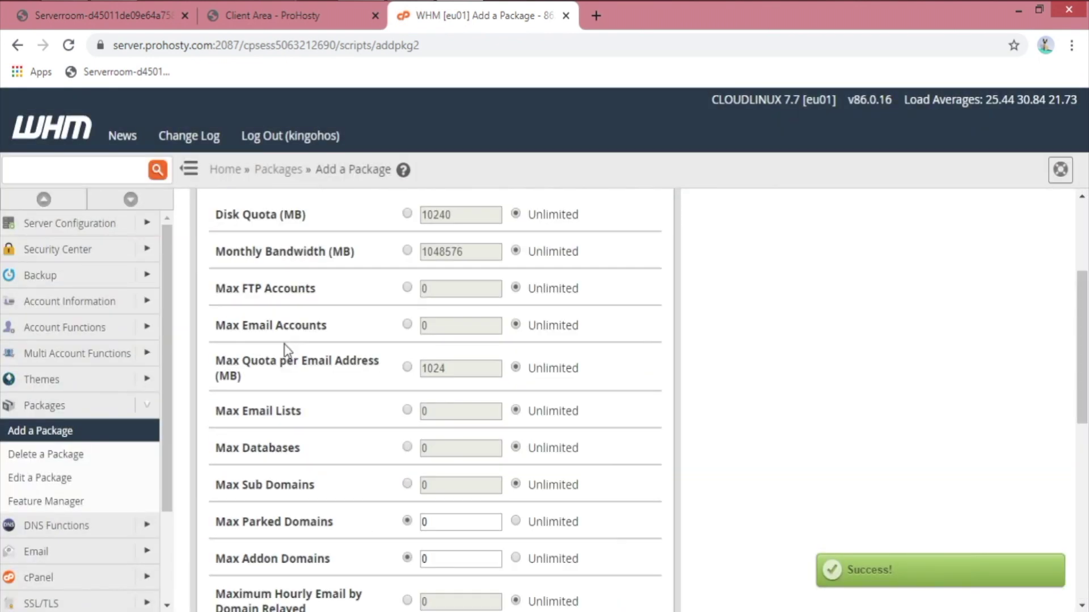
scroll(510, 478, up, 2)
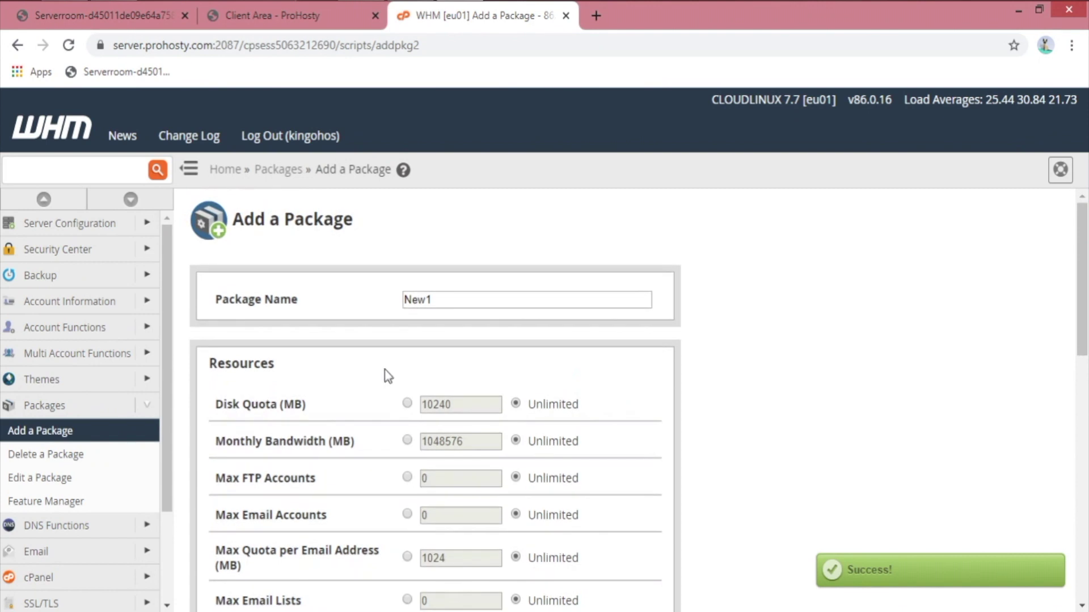
double_click(450, 302)
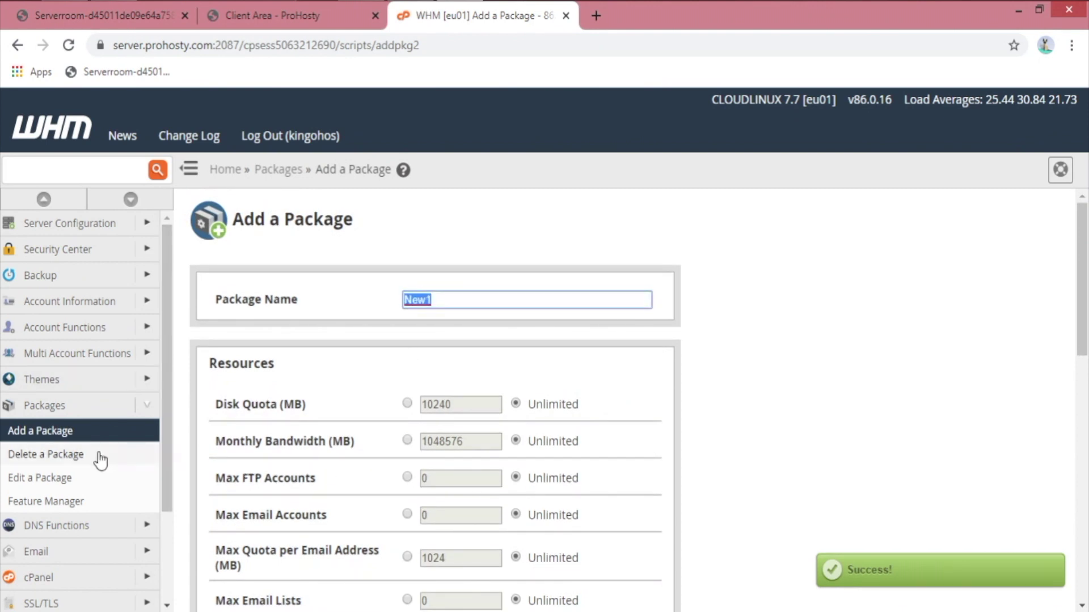
click(59, 478)
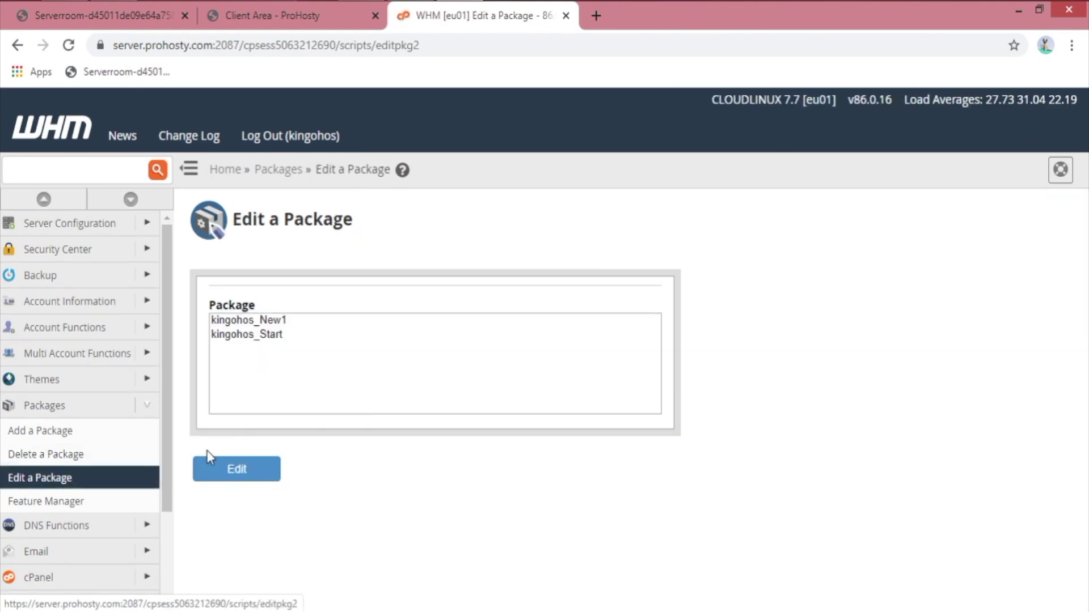
click(284, 338)
click(288, 322)
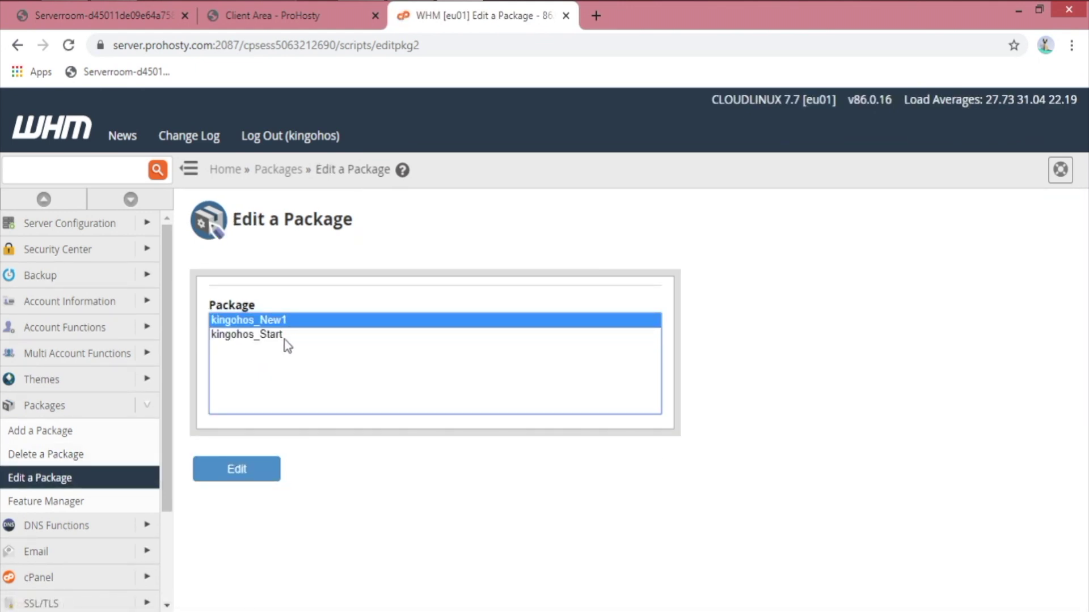
Step: Edit the Start package: disk quota 10240 MB and monthly bandwidth 104575 MB
click(286, 336)
click(259, 466)
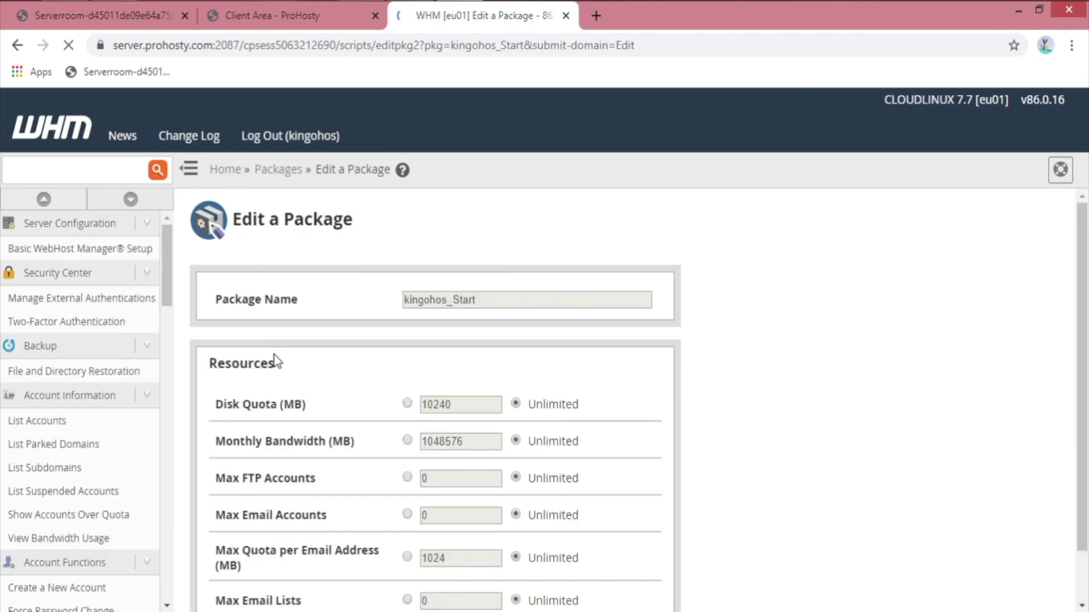
drag(232, 402, 316, 405)
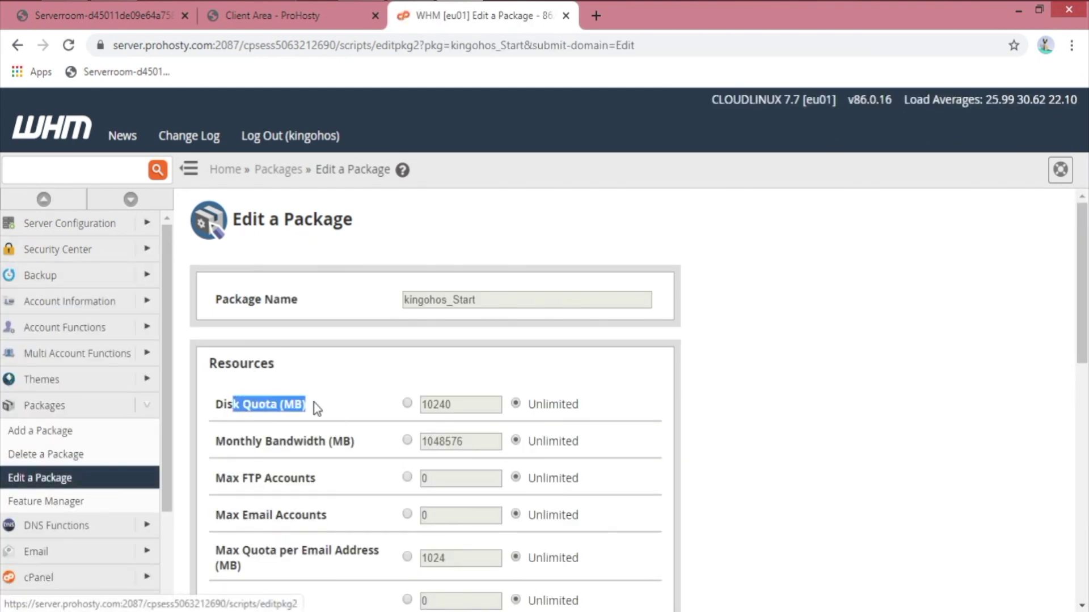
click(389, 407)
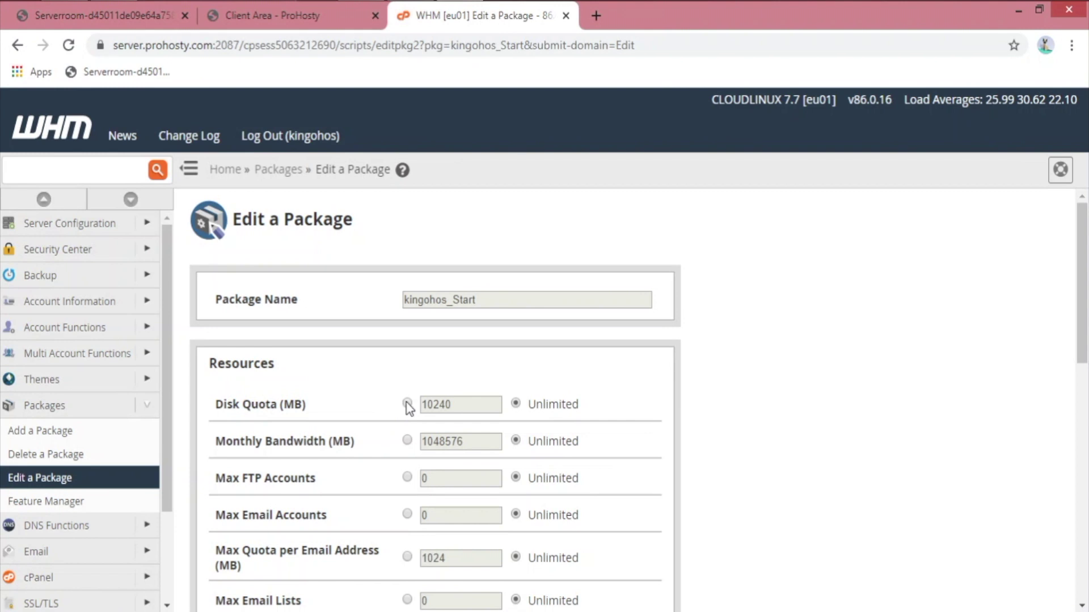
click(407, 404)
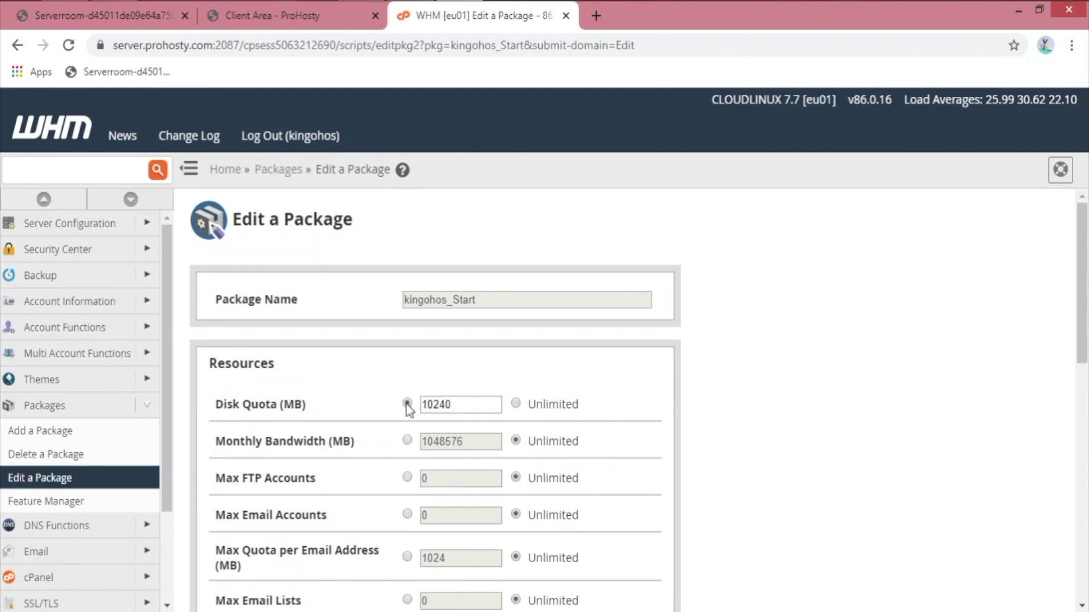
click(407, 441)
drag(432, 442, 508, 447)
text(45)
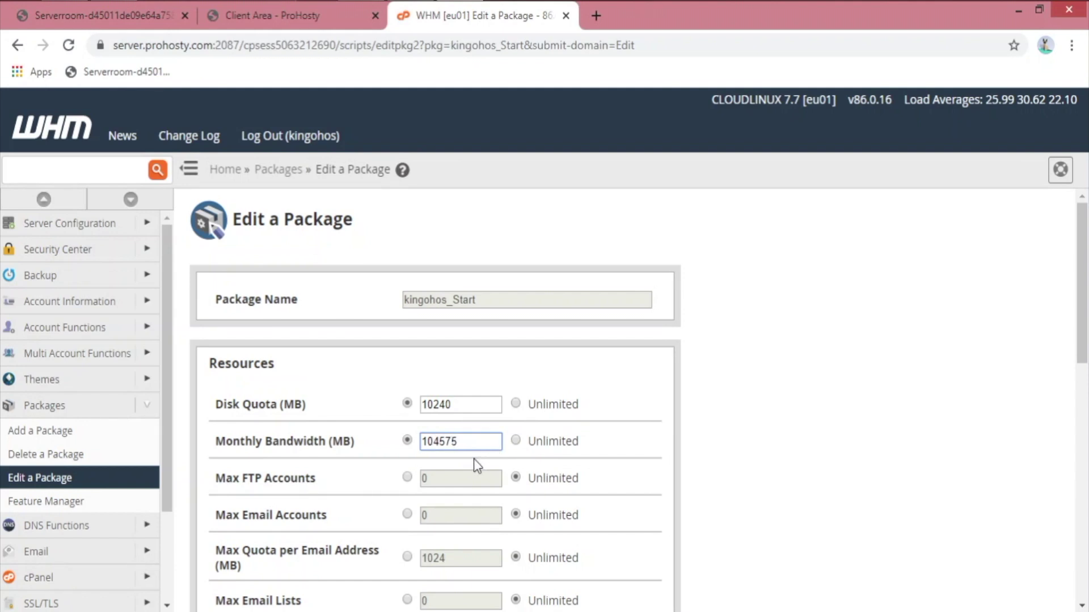
click(407, 478)
Step: Review the email quota, database, subdomain, parked domain and email-rate limits, then open Delete a Package
scroll(659, 482, down, 2)
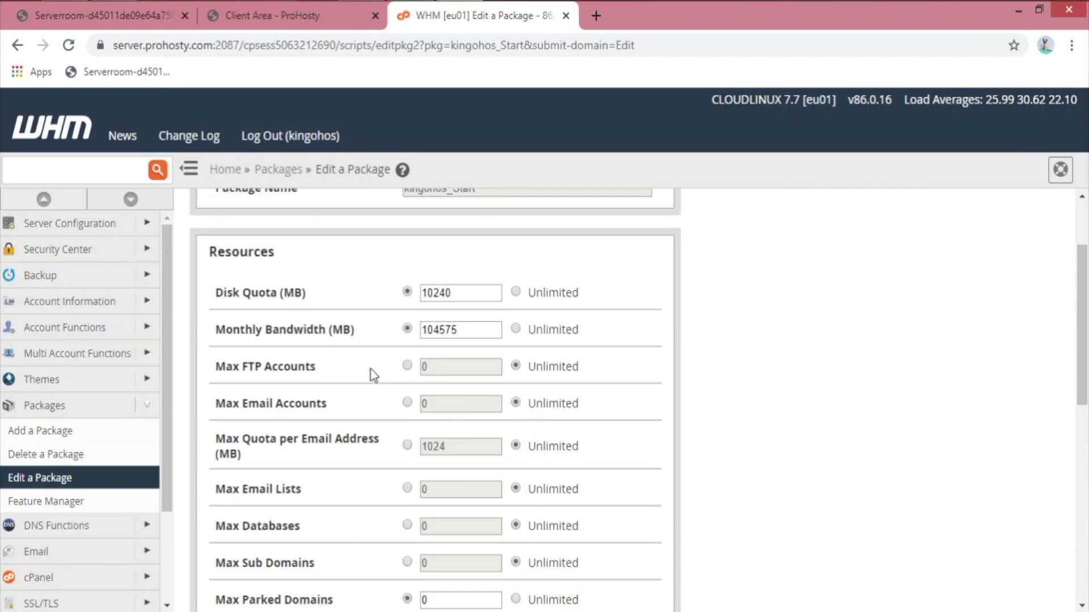
drag(249, 404, 343, 412)
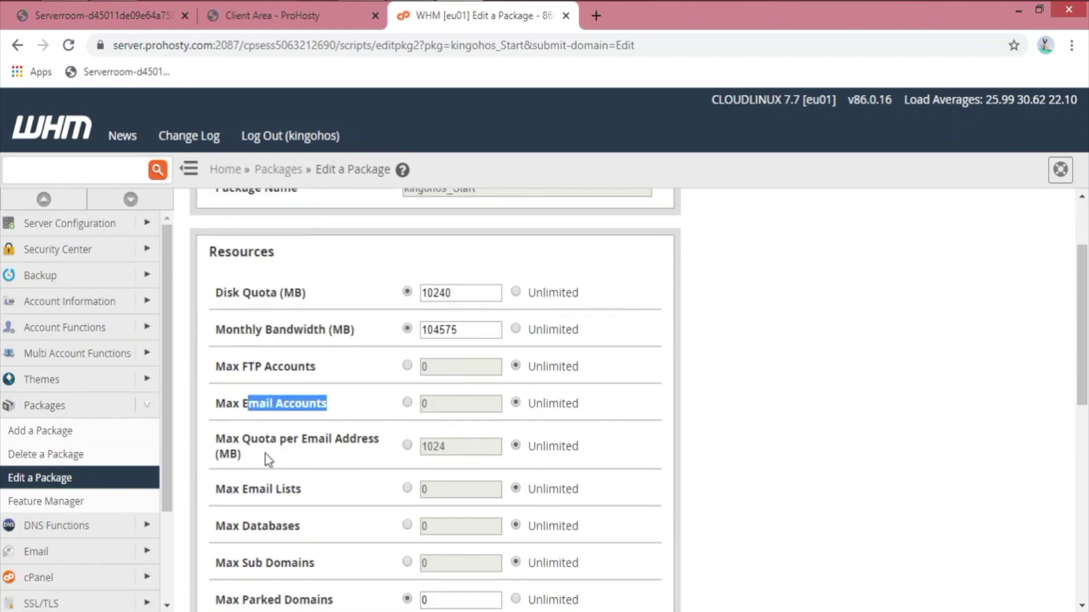
drag(251, 438, 386, 438)
click(371, 456)
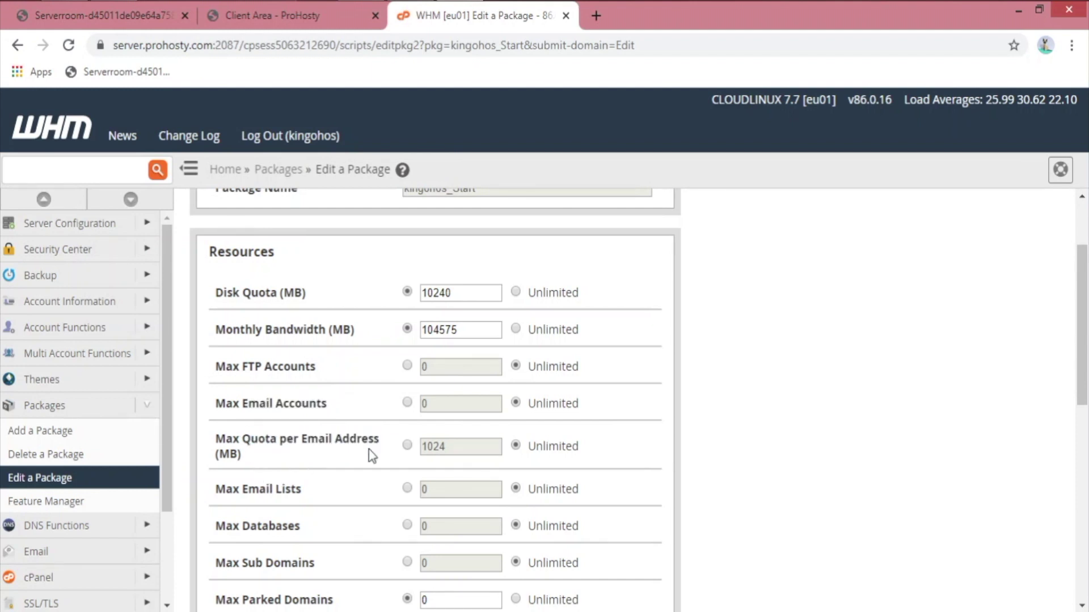
drag(225, 489, 311, 491)
click(400, 496)
scroll(352, 504, down, 2)
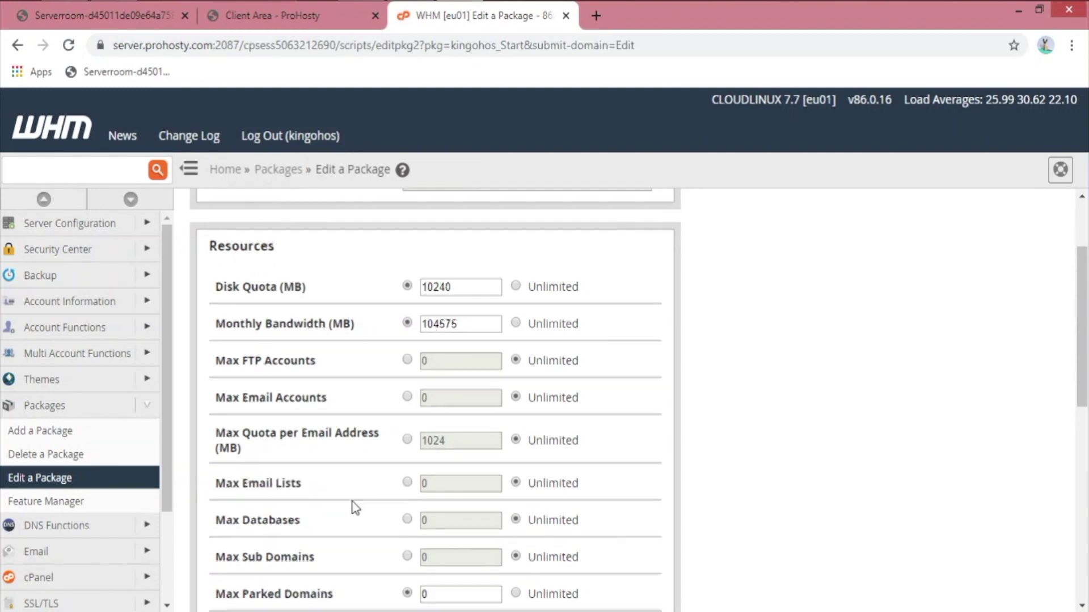
drag(226, 415, 296, 417)
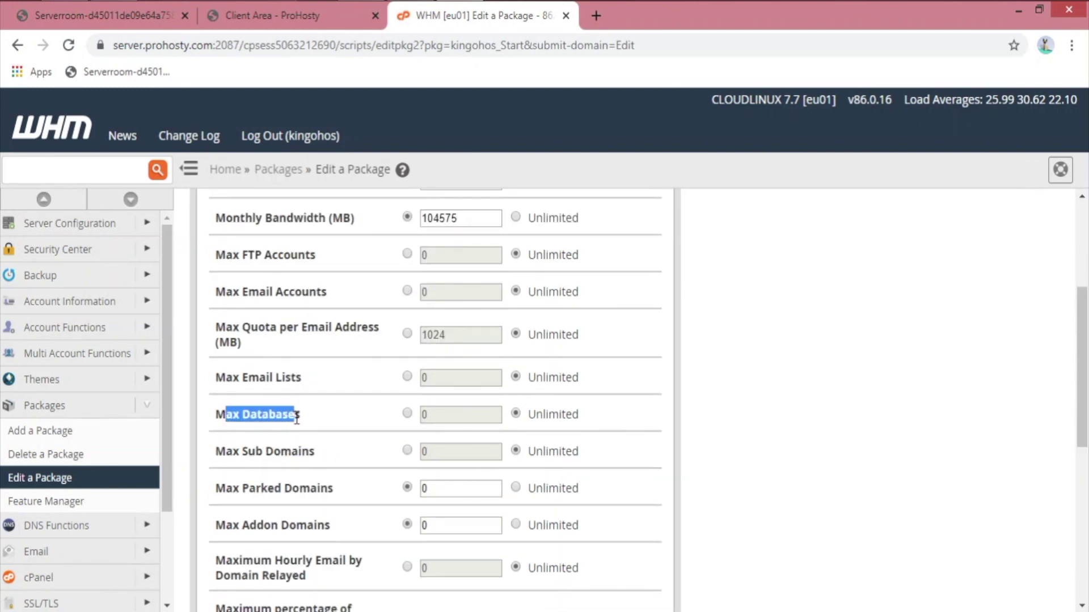
drag(233, 452, 314, 452)
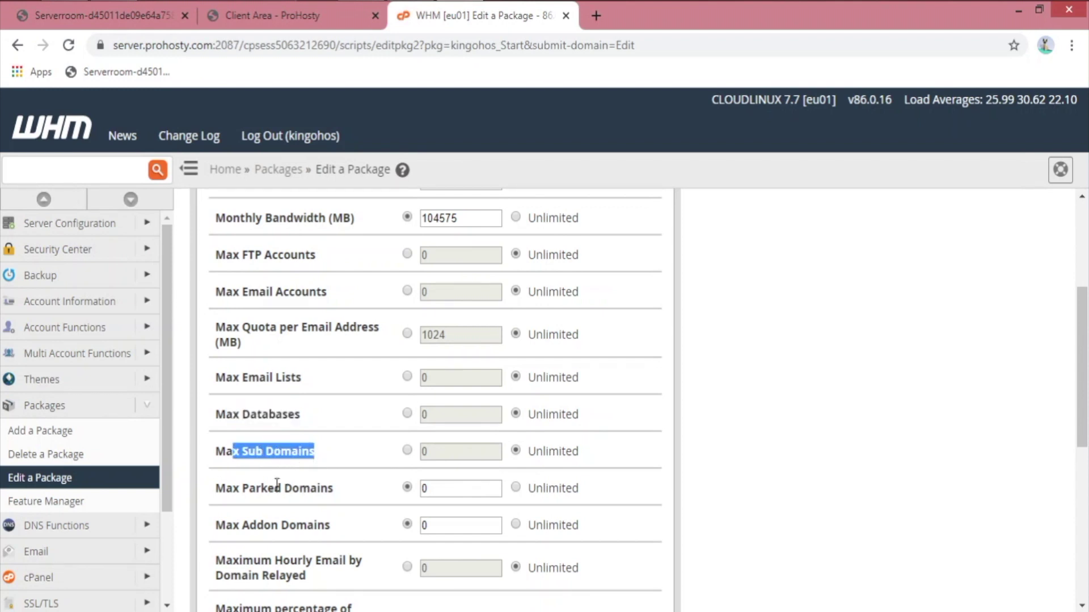
drag(239, 488, 321, 489)
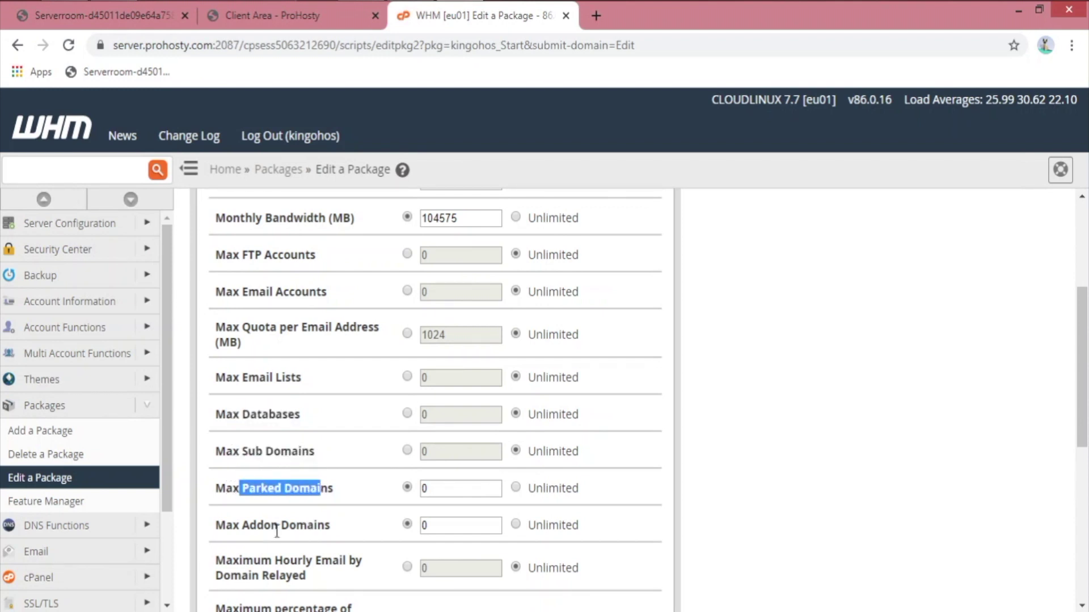
drag(236, 529, 381, 520)
scroll(375, 516, down, 2)
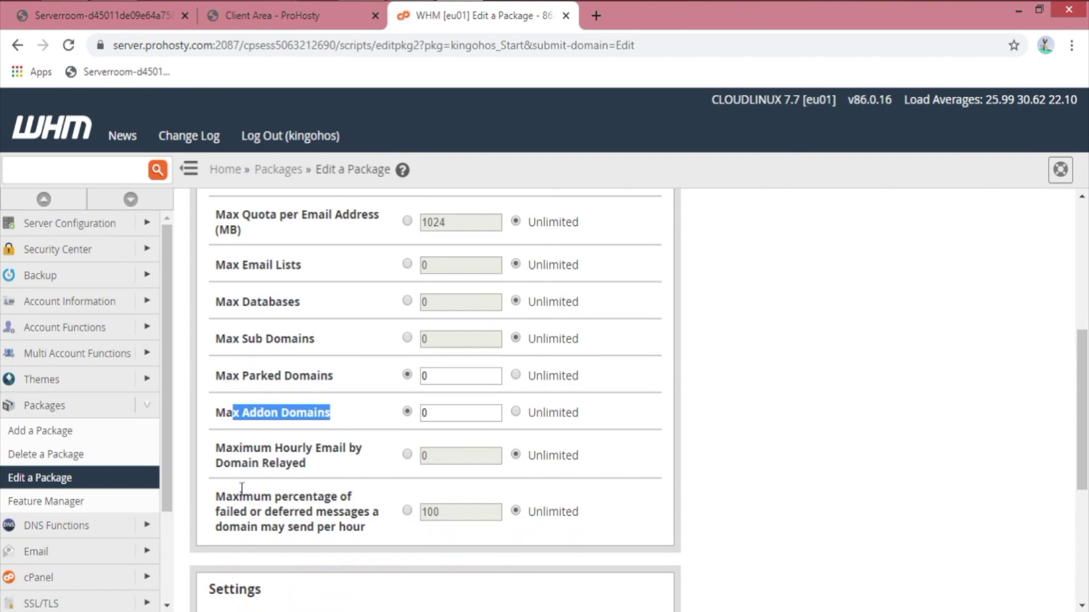
drag(297, 447, 398, 496)
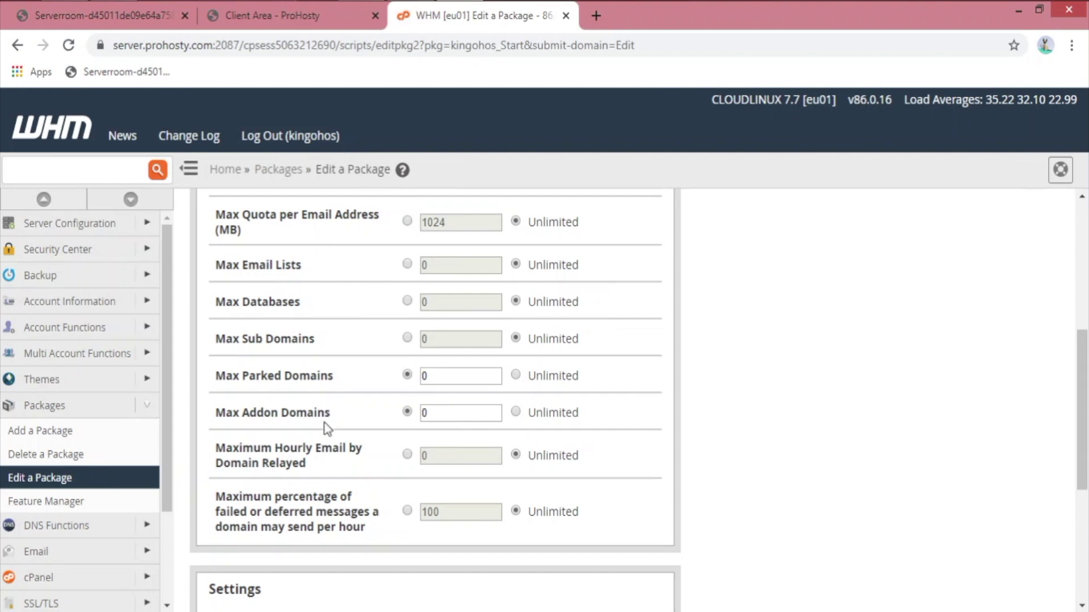
click(68, 461)
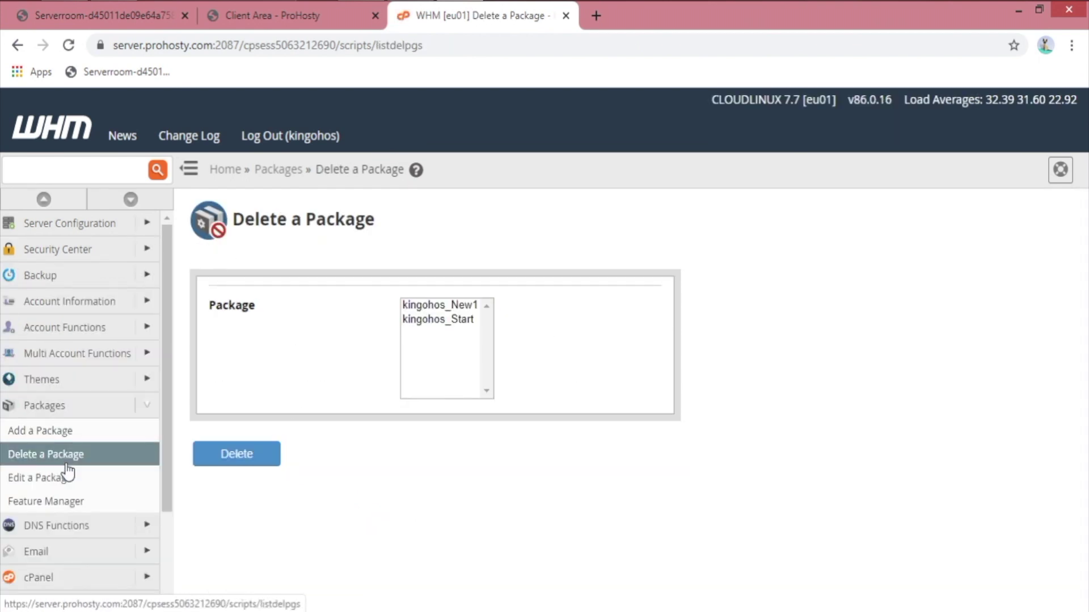
Step: Delete the New1 package and confirm the success message
click(454, 320)
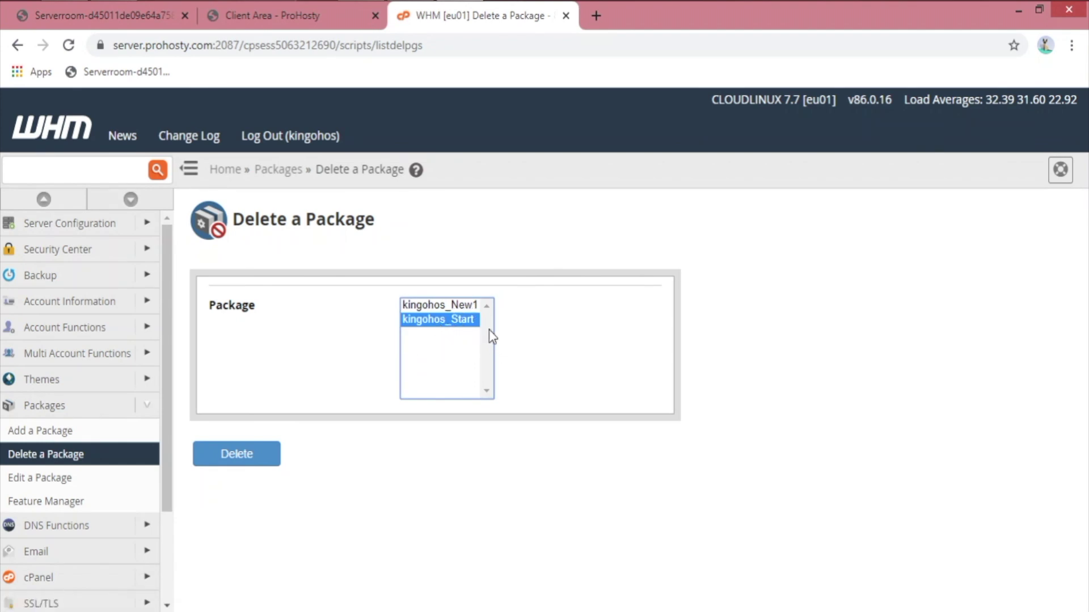
click(472, 306)
click(263, 456)
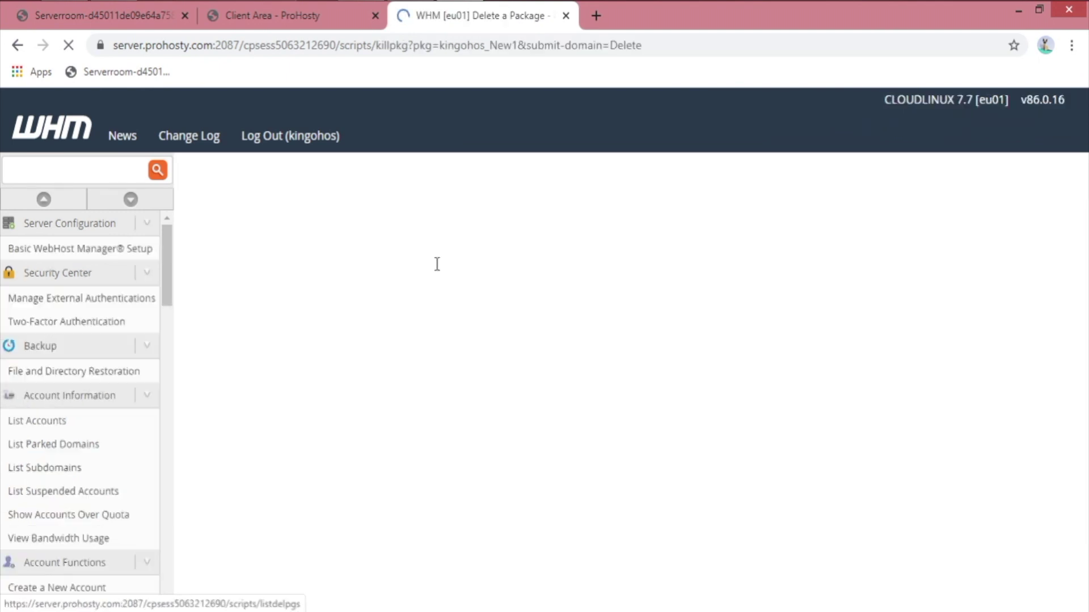
drag(219, 288, 501, 294)
click(466, 427)
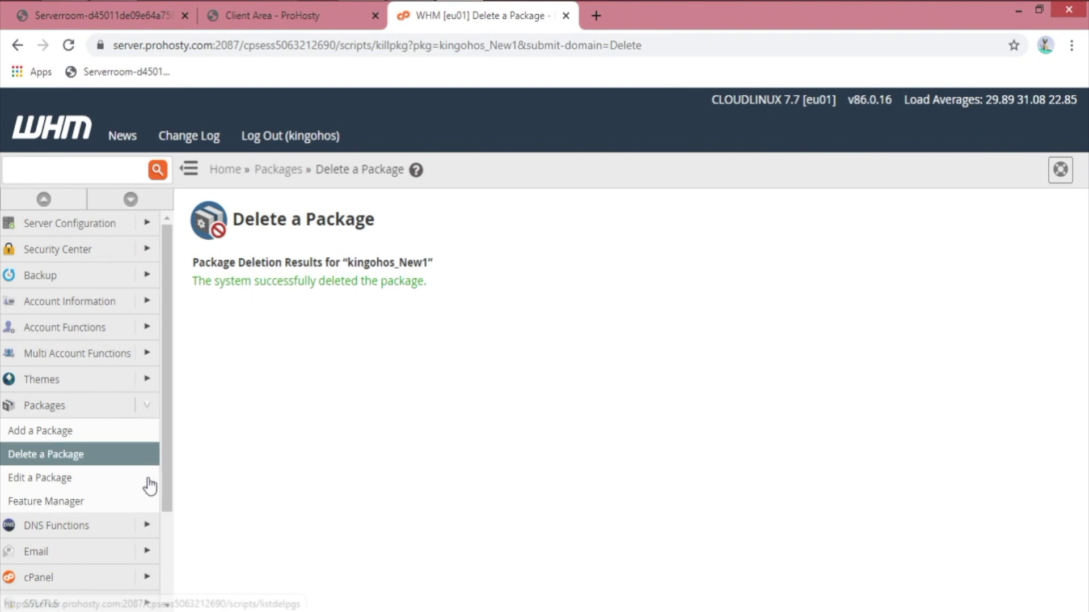
Step: Collapse all sidebar groups and expand DNS Functions
scroll(169, 492, down, 1)
drag(169, 492, 168, 583)
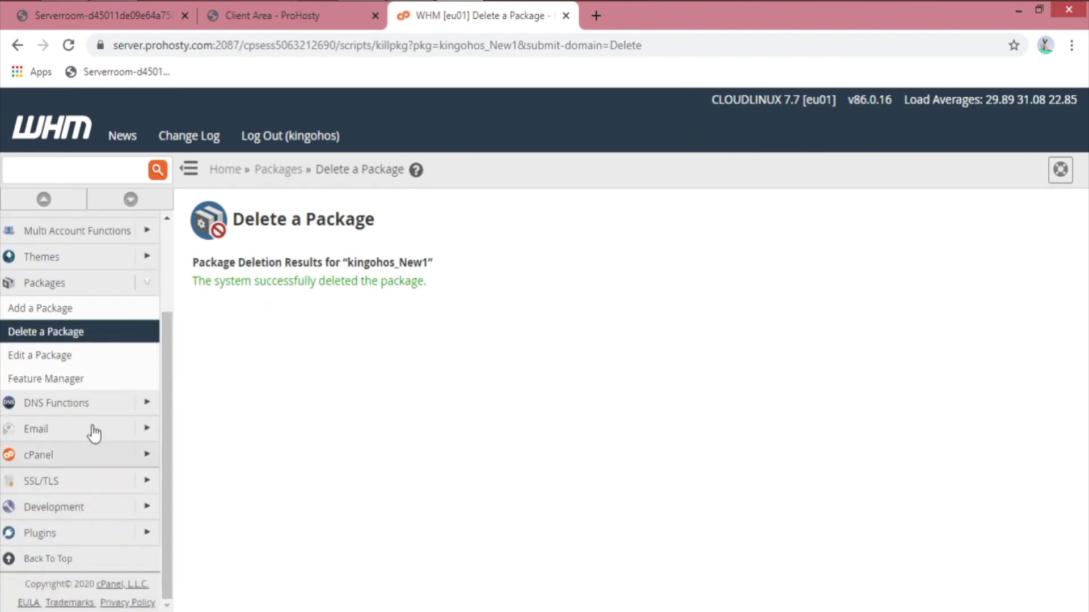
click(44, 199)
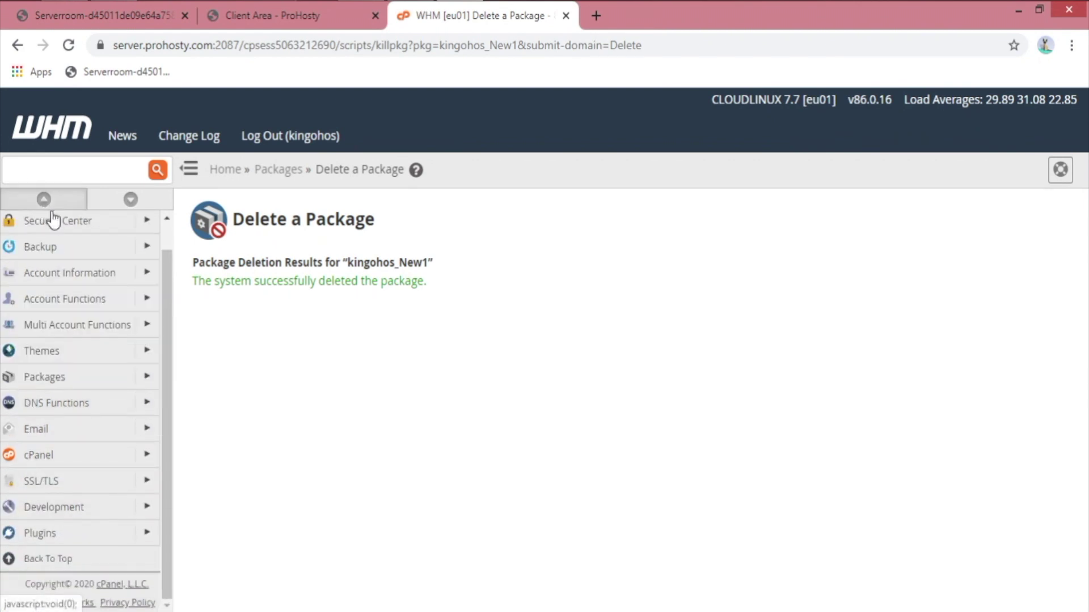
click(151, 403)
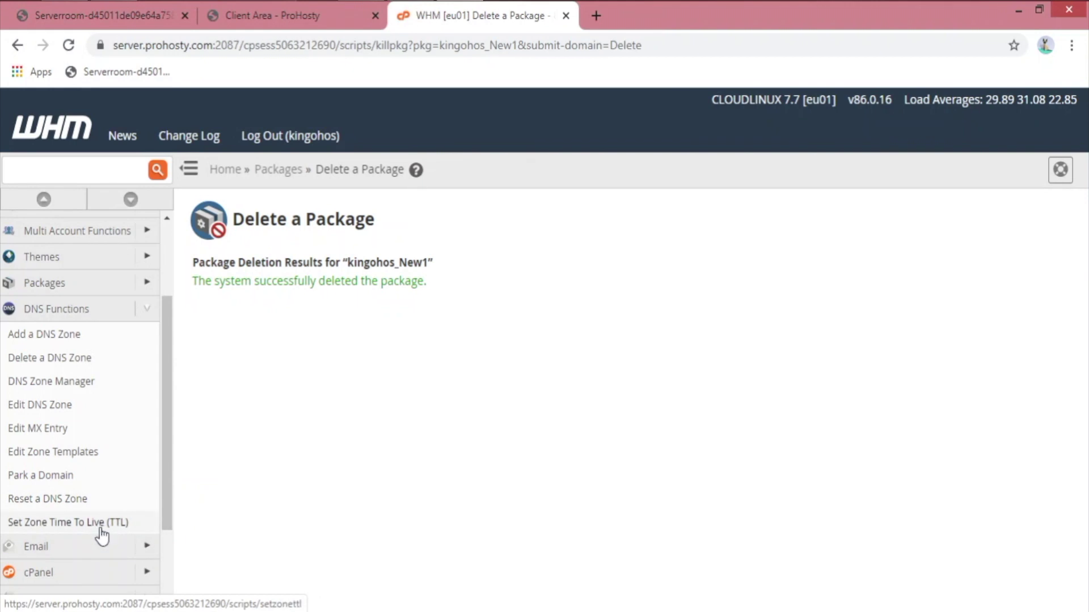
Step: On Add a DNS Zone, view kinhost's account summary, reload the blank form, then go to Edit DNS Zone
click(79, 338)
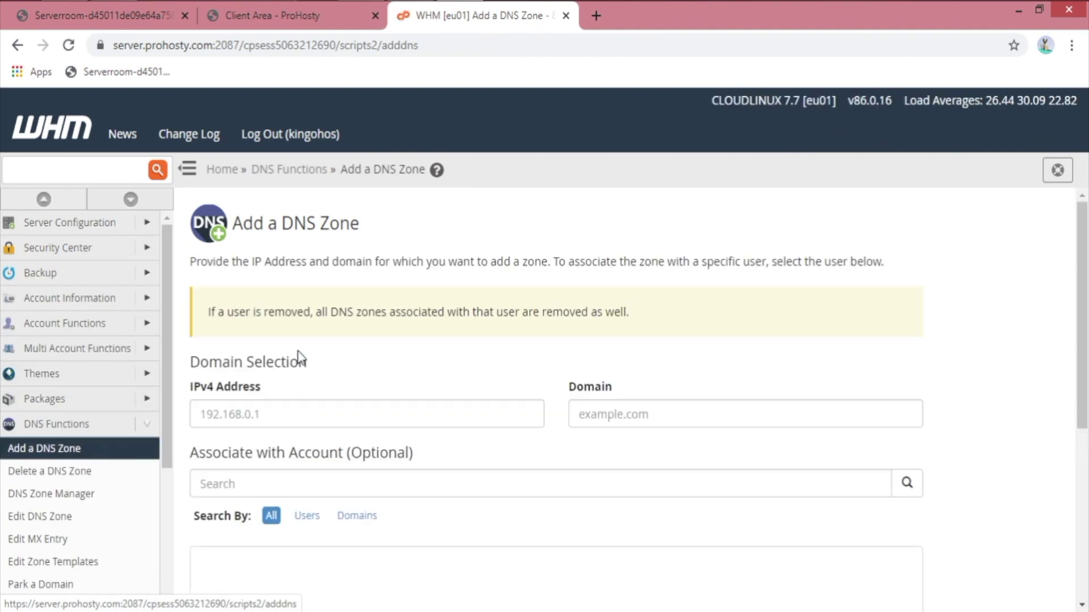
scroll(219, 386, down, 4)
click(243, 372)
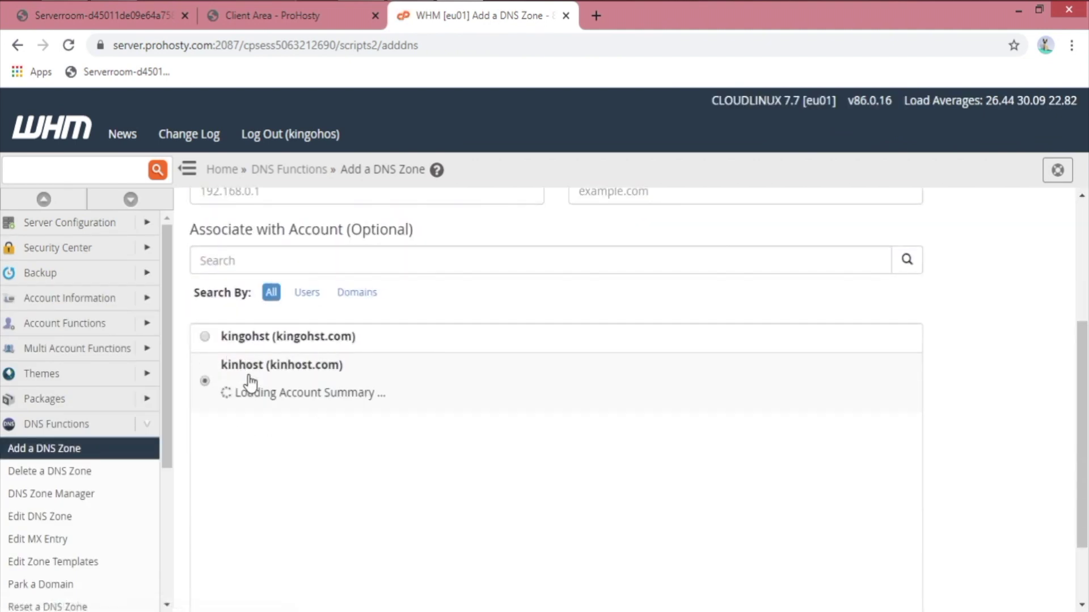
scroll(574, 441, down, 2)
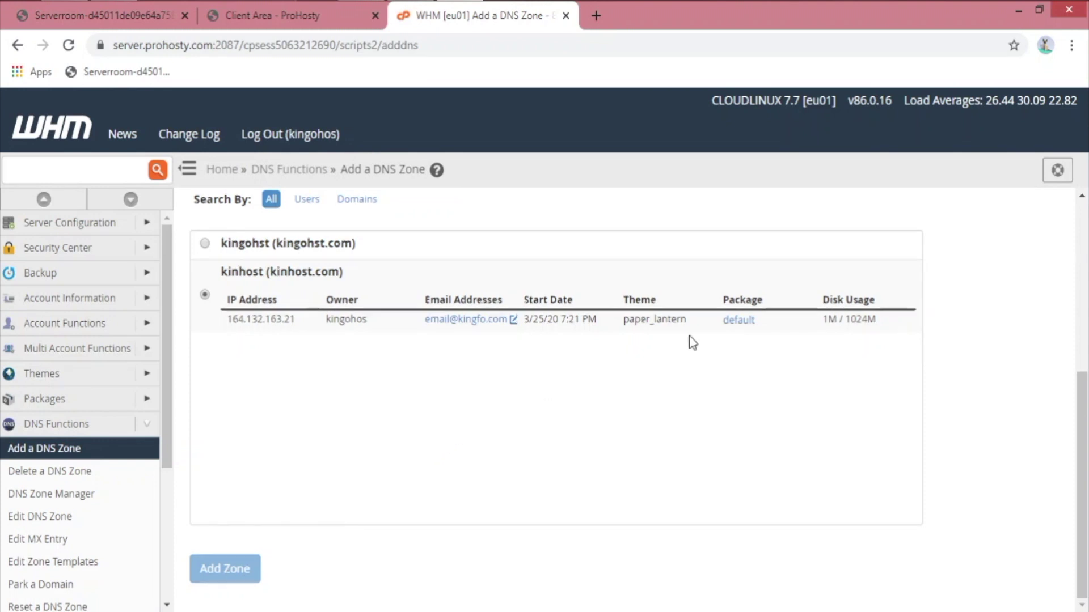
scroll(557, 434, up, 5)
click(295, 415)
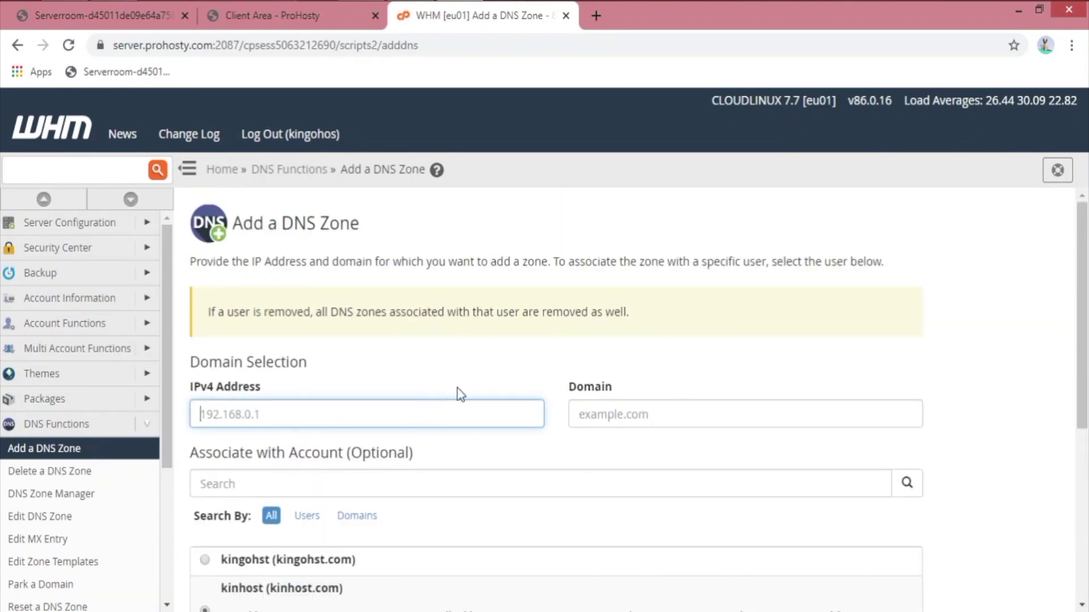
scroll(454, 386, down, 2)
click(297, 369)
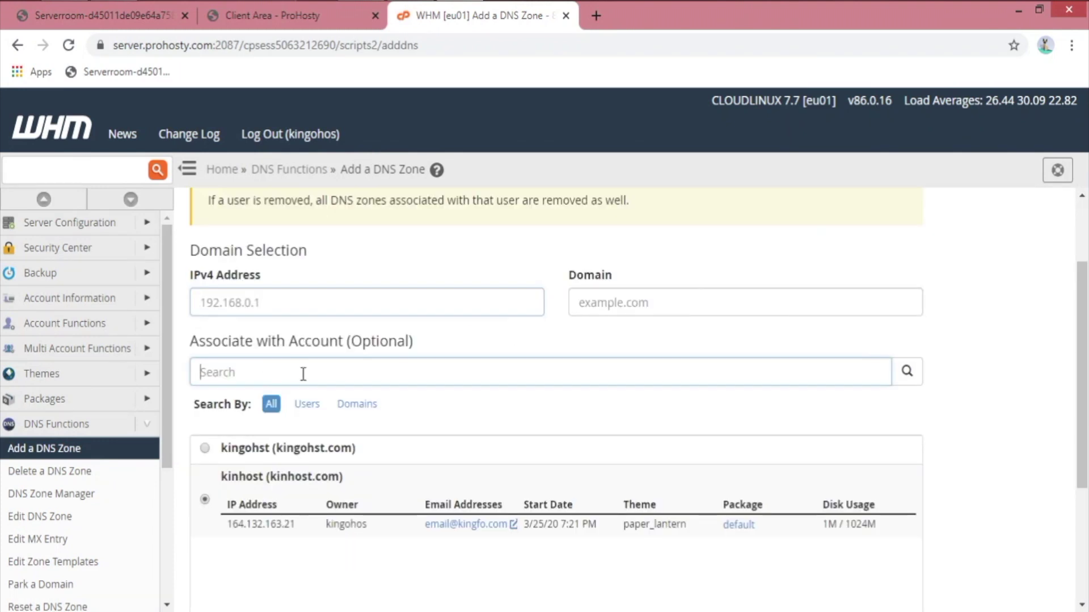
scroll(481, 401, down, 4)
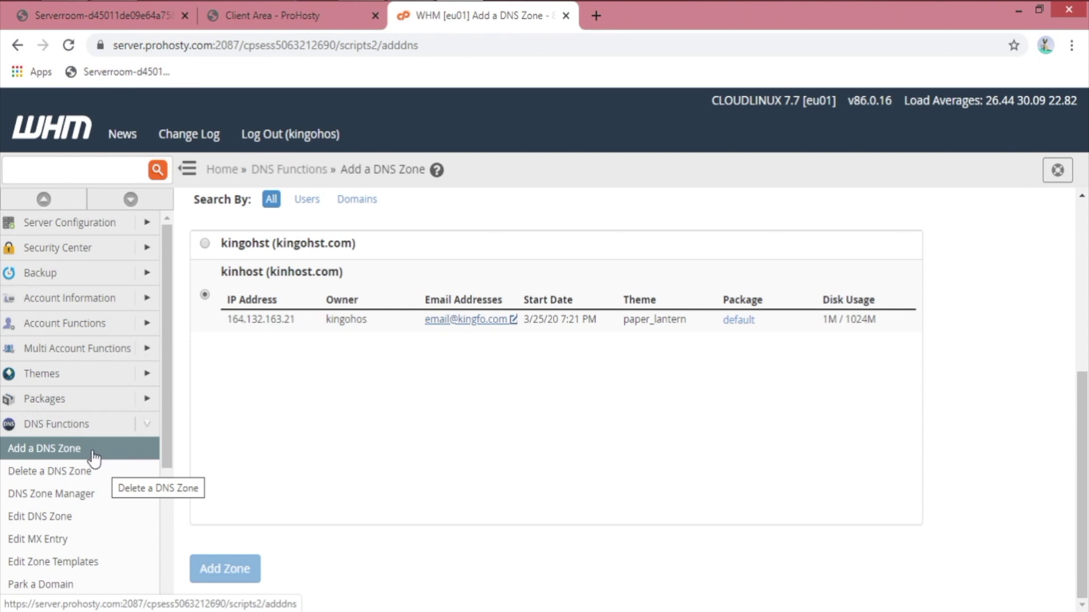
click(159, 446)
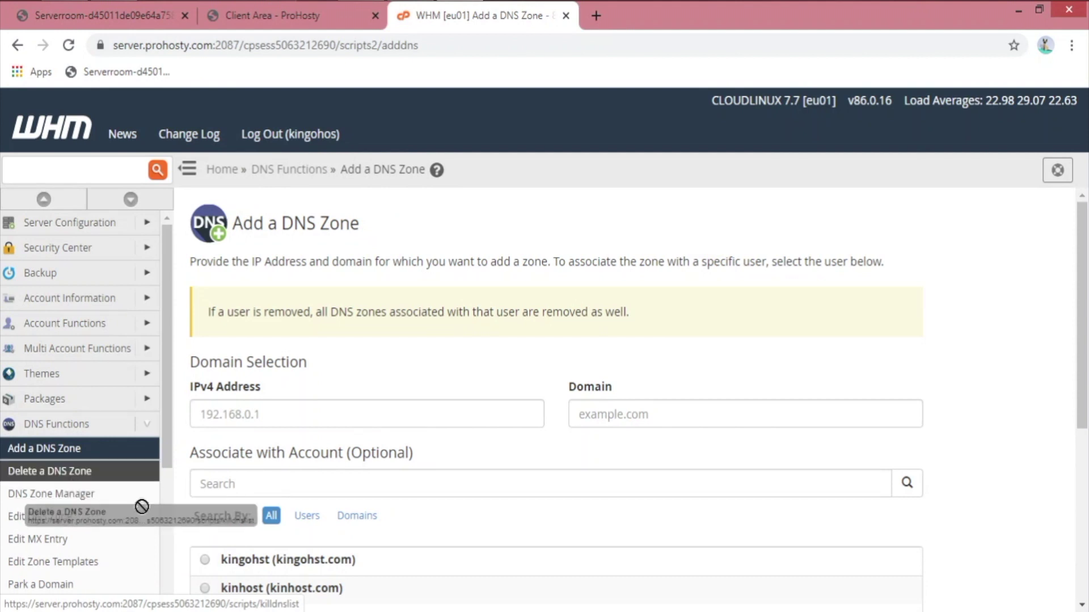
click(71, 517)
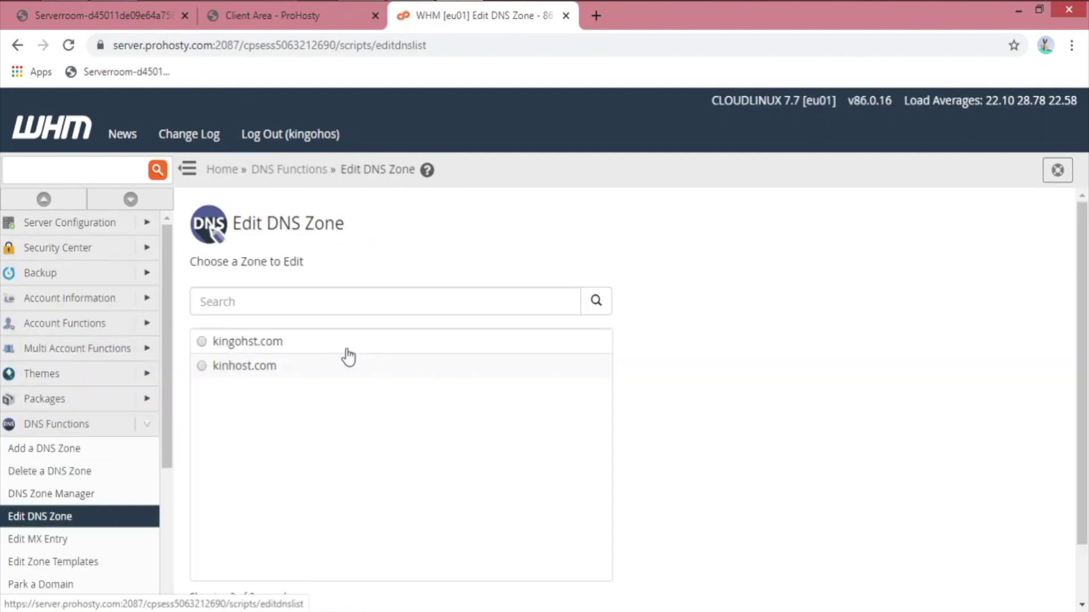
Step: Open the kinhost.com zone for editing and inspect its ns1.kingohost.com. nameserver record
click(256, 371)
scroll(486, 376, down, 2)
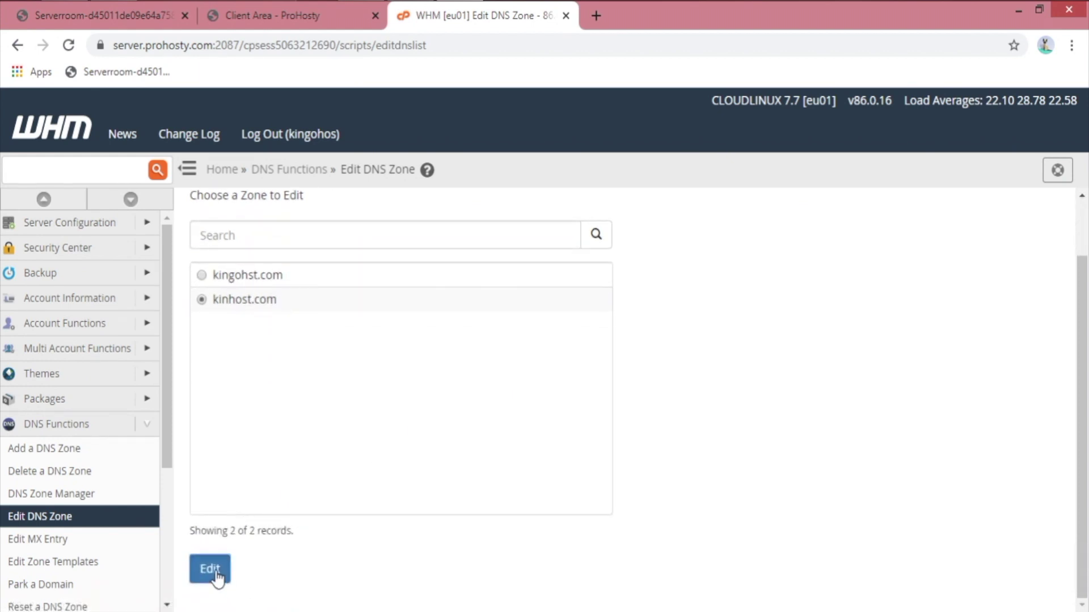
click(216, 567)
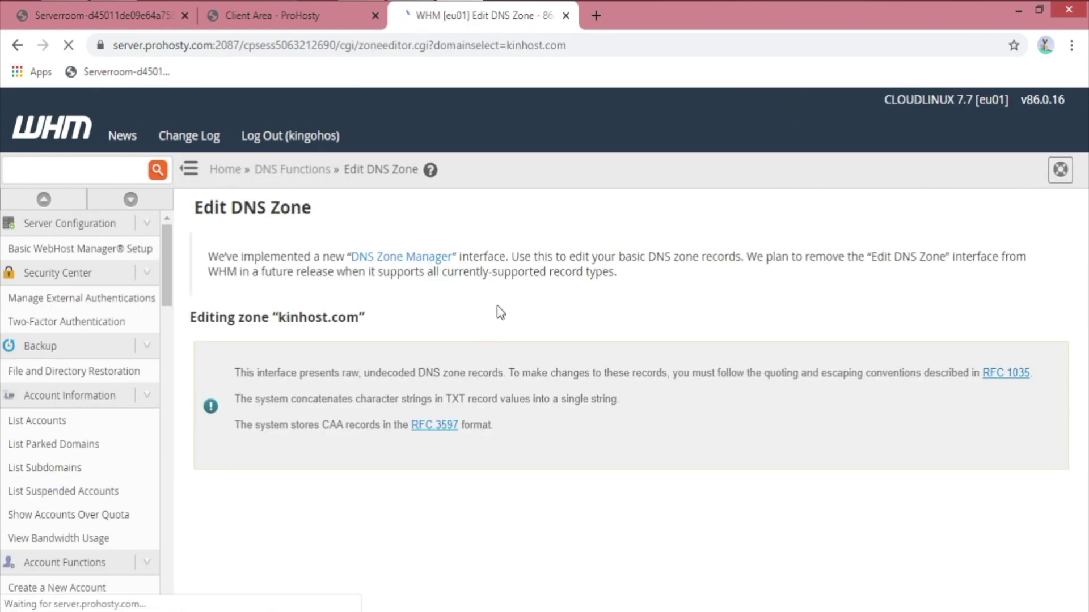
scroll(657, 412, down, 3)
drag(943, 369, 752, 363)
drag(573, 369, 701, 395)
scroll(908, 428, down, 5)
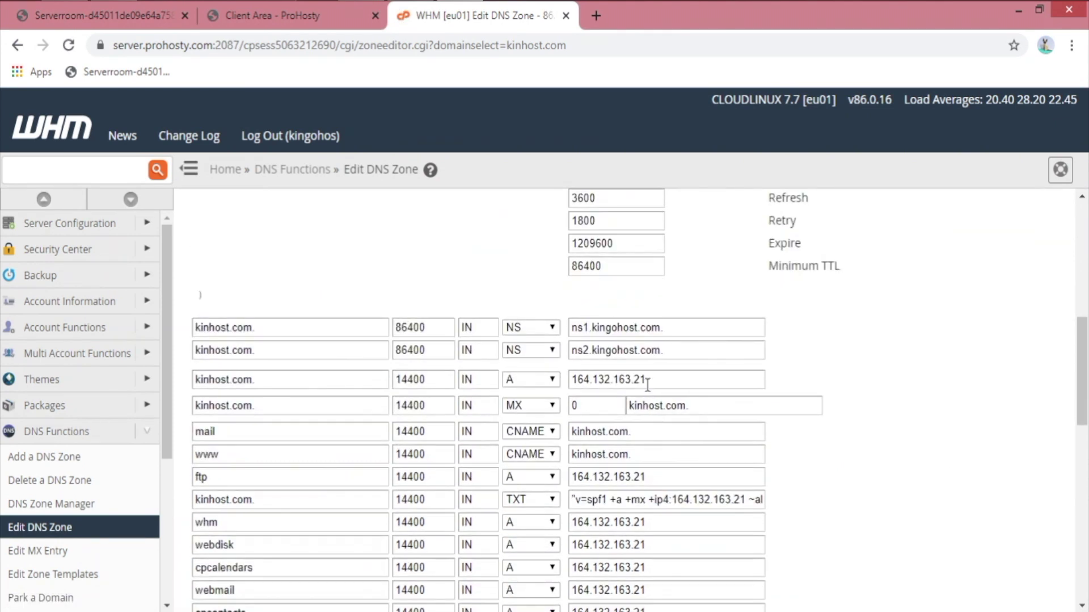
scroll(334, 456, down, 3)
Step: Set the first new entry's type to CNAME, after trying MX and DNAME
click(289, 427)
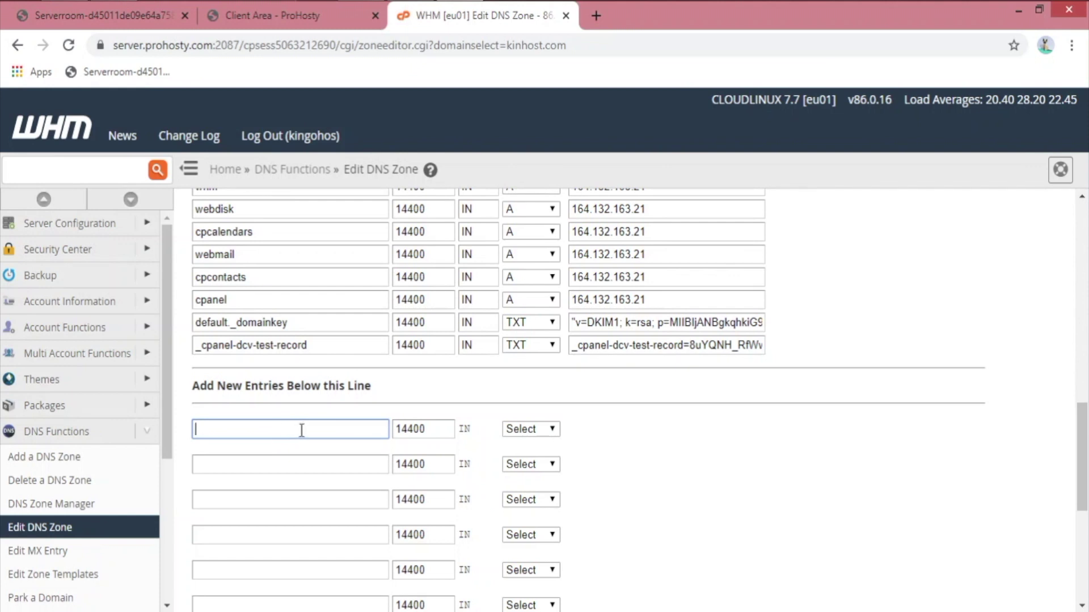
click(530, 429)
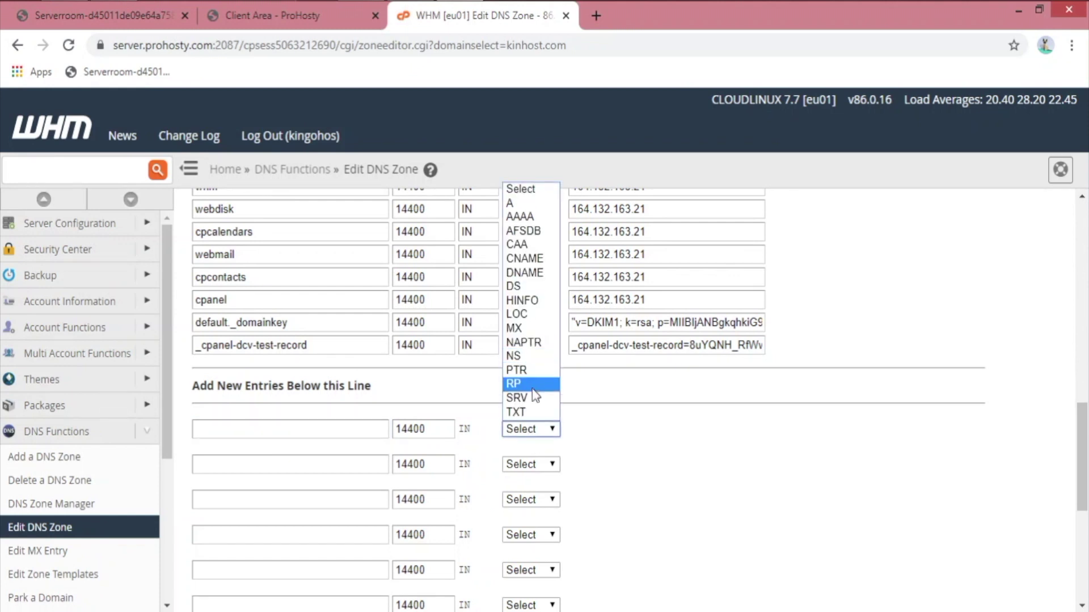
click(533, 328)
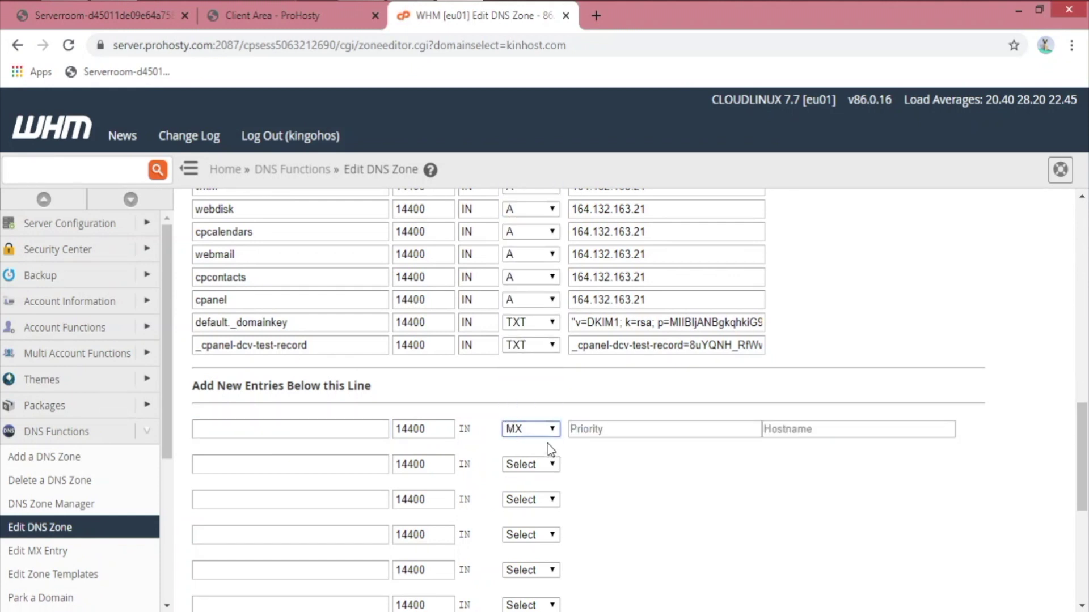
click(539, 431)
click(530, 273)
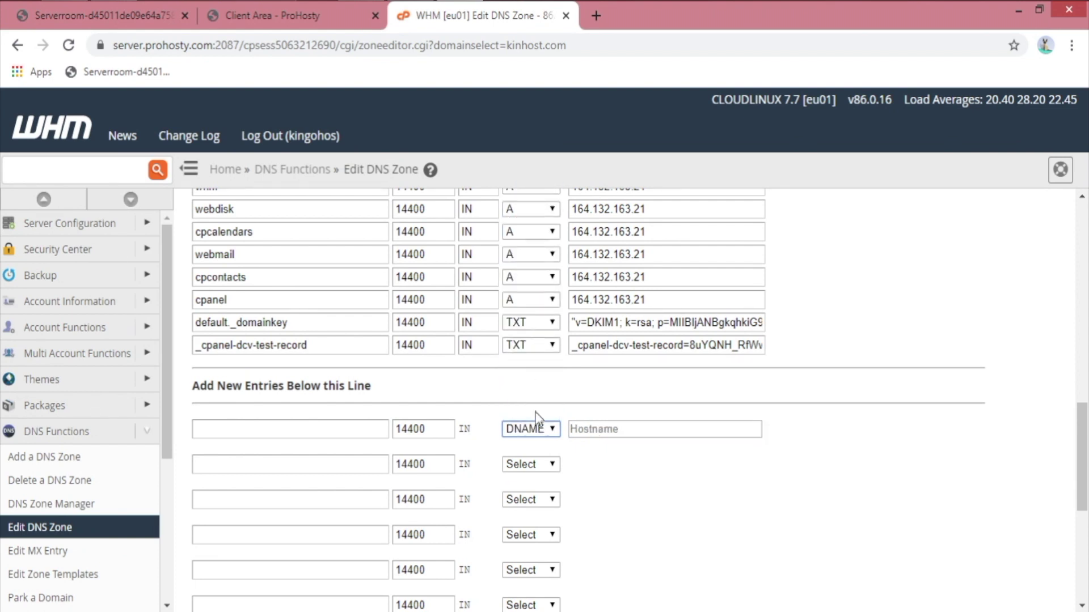
click(538, 429)
click(543, 255)
scroll(549, 486, down, 5)
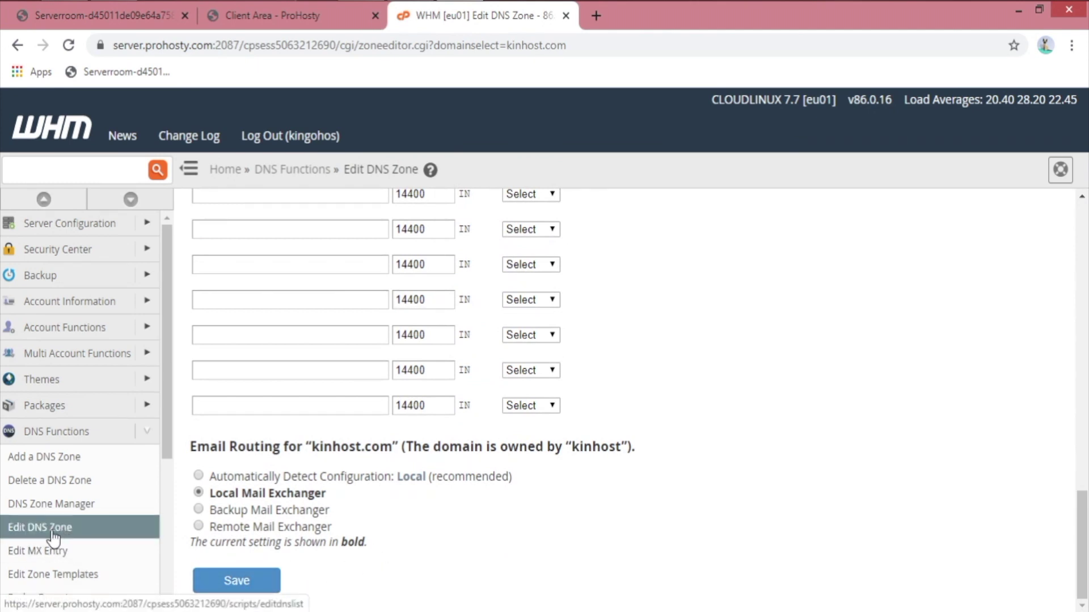
Step: Expand Email and cPanel in the sidebar and open cPanel > Customization
scroll(77, 539, down, 2)
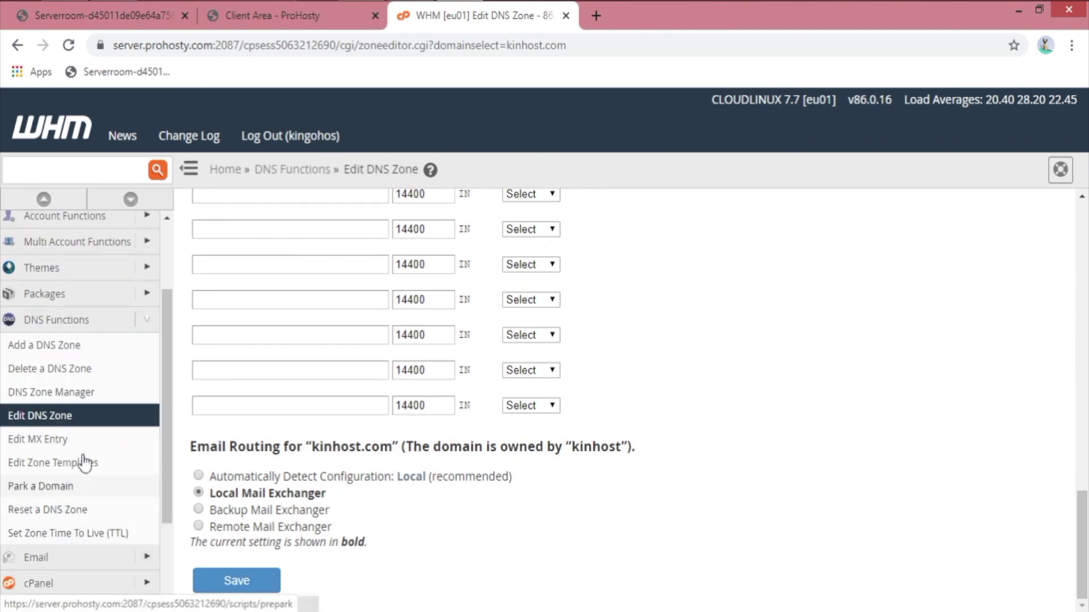
click(147, 559)
scroll(114, 486, down, 2)
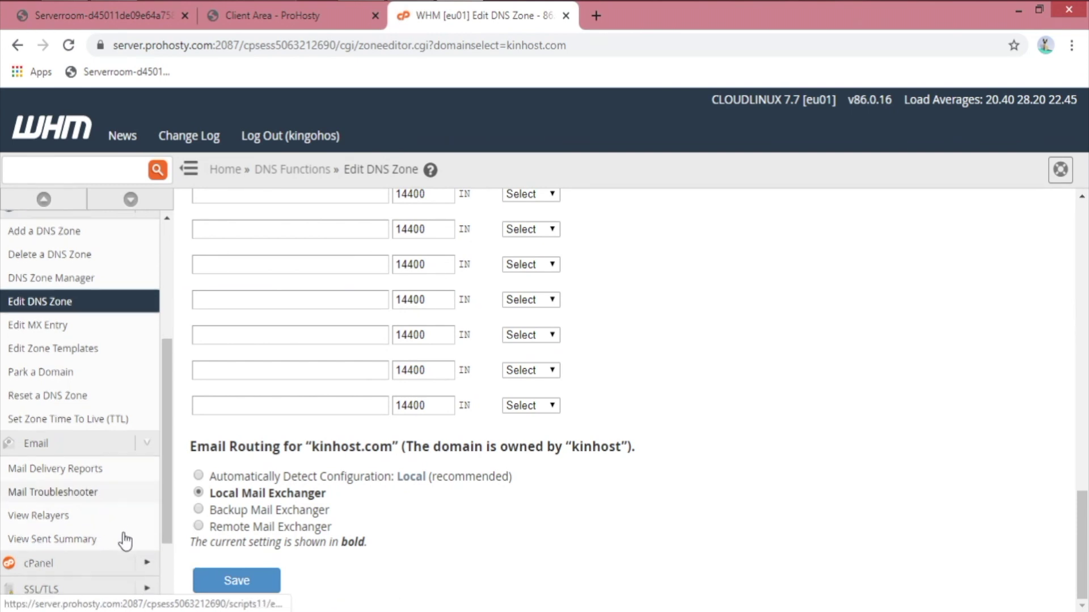
scroll(119, 533, down, 2)
click(151, 457)
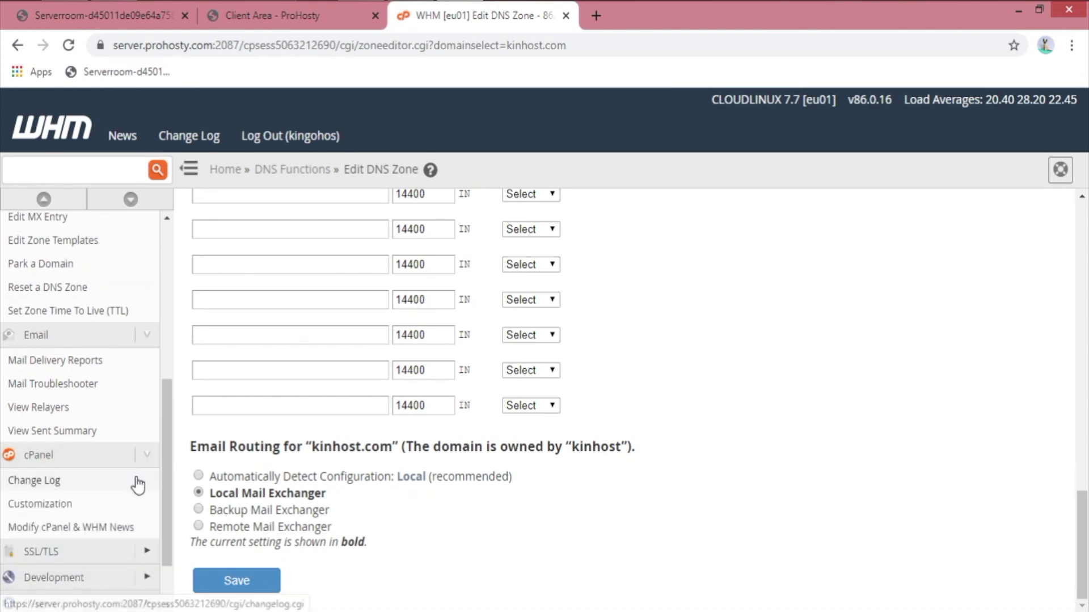
click(91, 504)
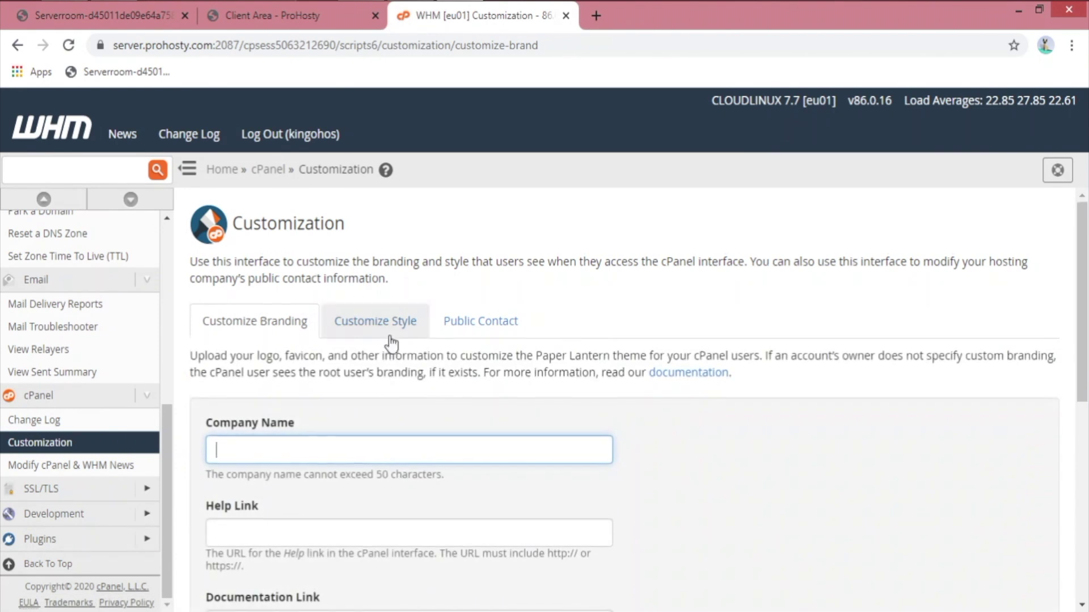
Step: Set the Company Name to KingoHost, save the branding, and switch to Customize Style
scroll(463, 204, down, 4)
scroll(463, 204, up, 2)
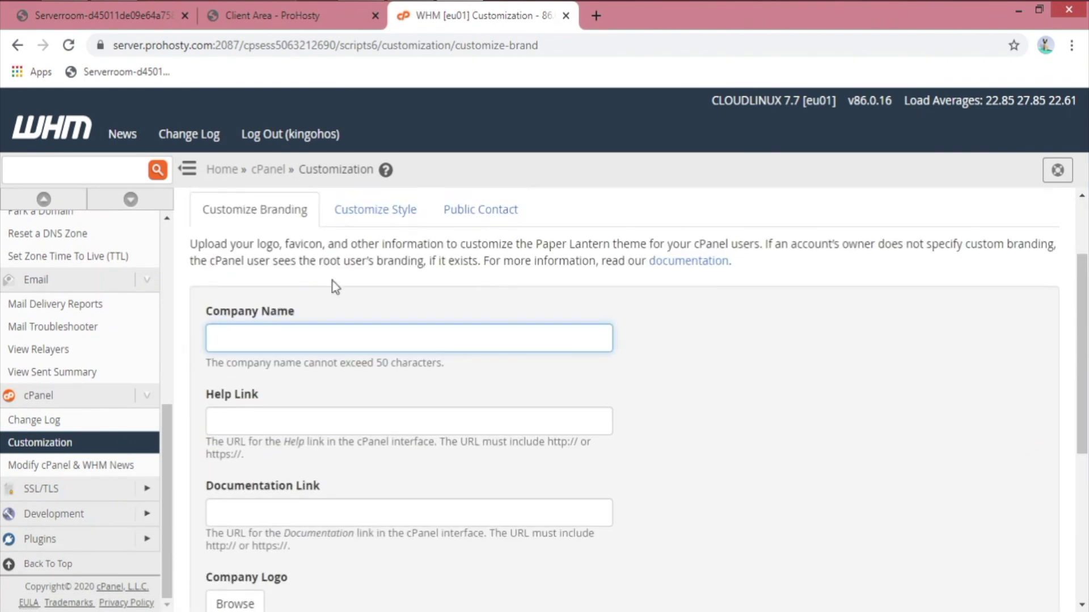
text(KingoHost)
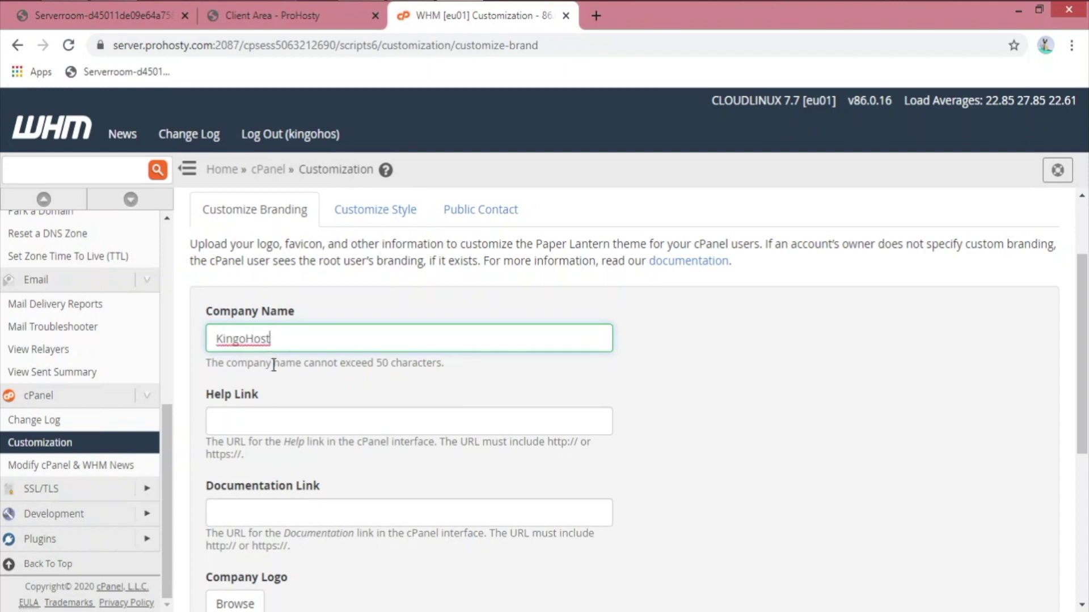
scroll(273, 396, down, 2)
scroll(240, 511, down, 2)
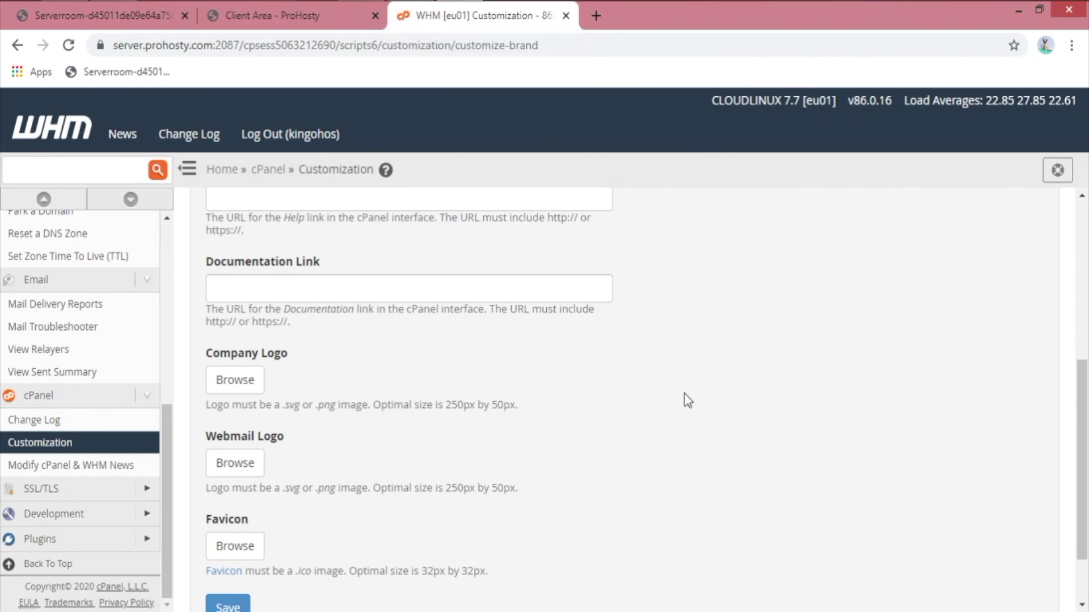
scroll(235, 567, down, 2)
click(234, 527)
scroll(392, 442, up, 4)
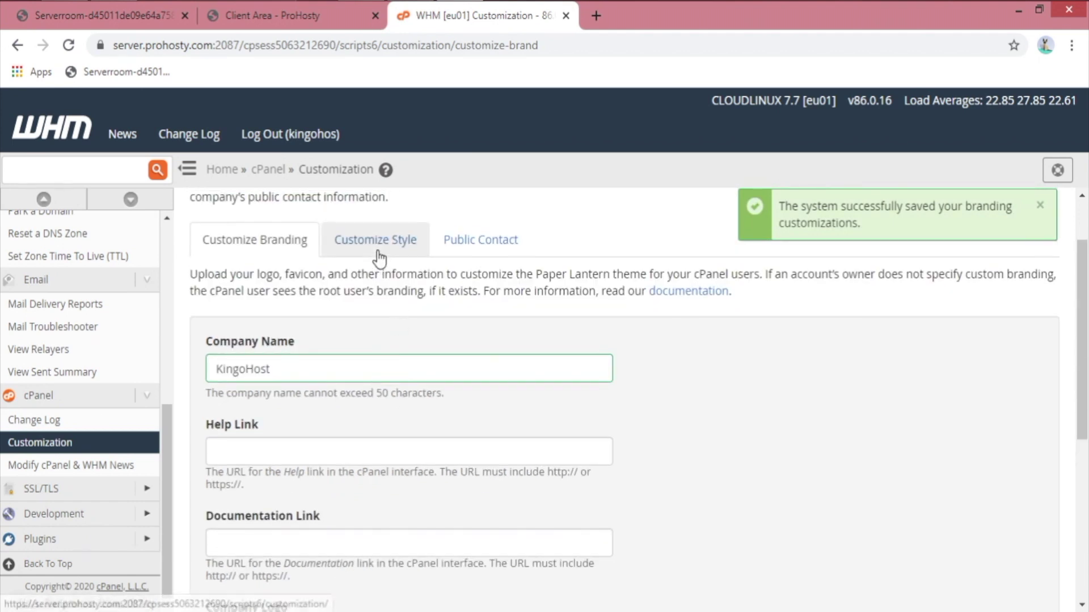
click(377, 248)
Step: Browse the Basic, Dark, Light and Retro styles, keeping Basic as default, and expand SSL/TLS
click(339, 333)
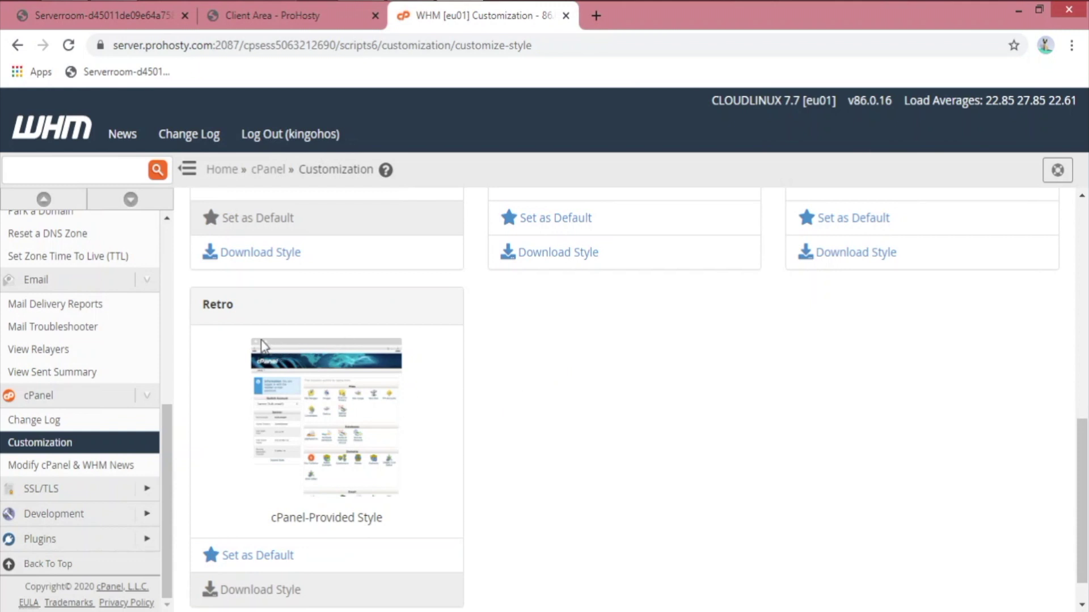
scroll(278, 536, down, 1)
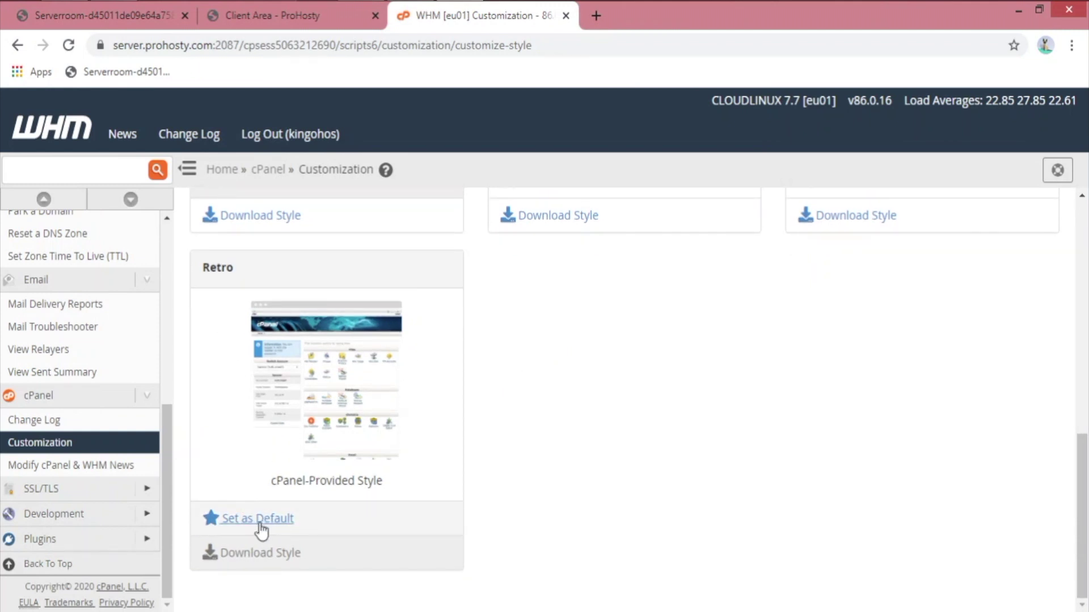
scroll(709, 431, up, 5)
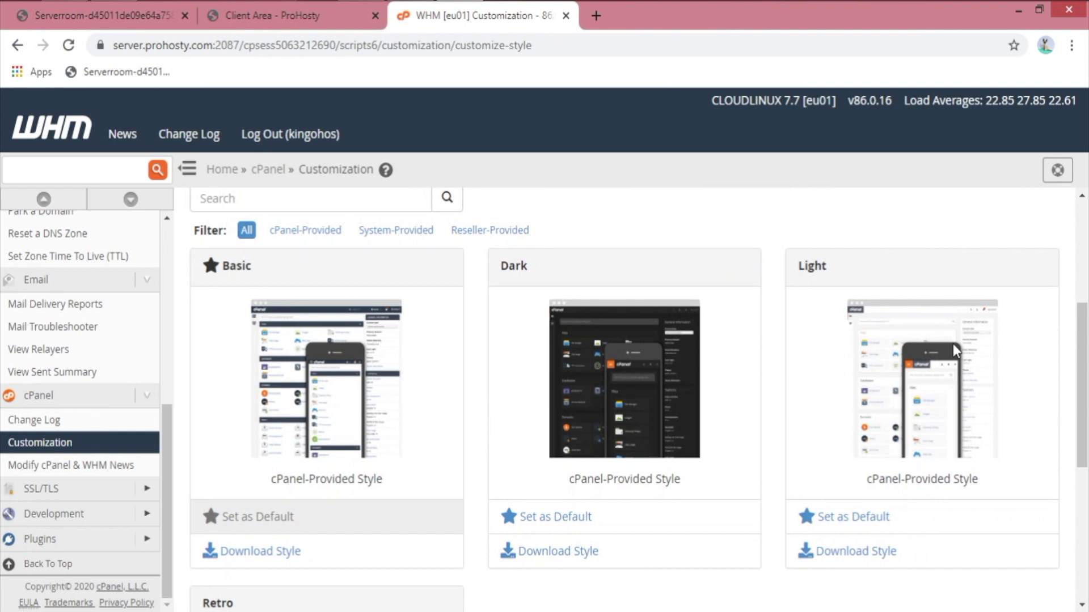
click(150, 491)
scroll(91, 471, down, 3)
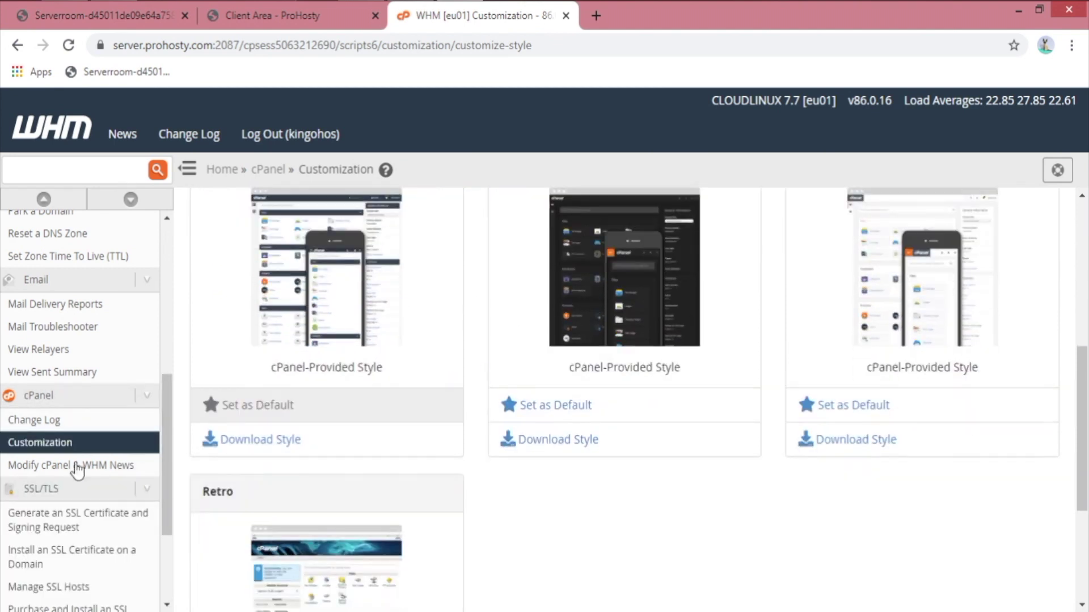
scroll(91, 513, down, 2)
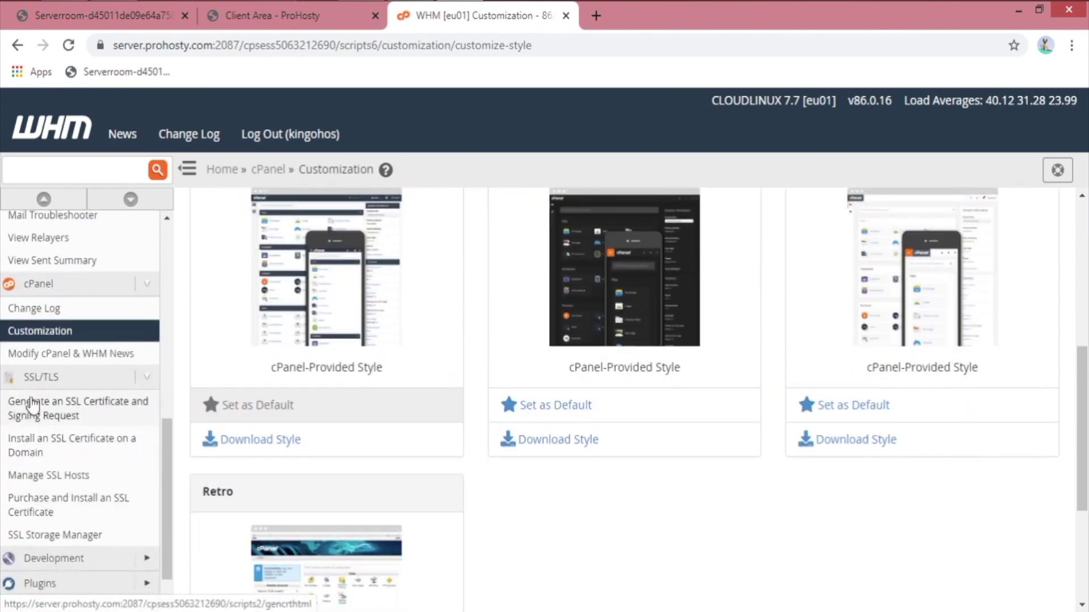
Step: Open the Generate an SSL Certificate and Signing Request form and look through it
click(119, 424)
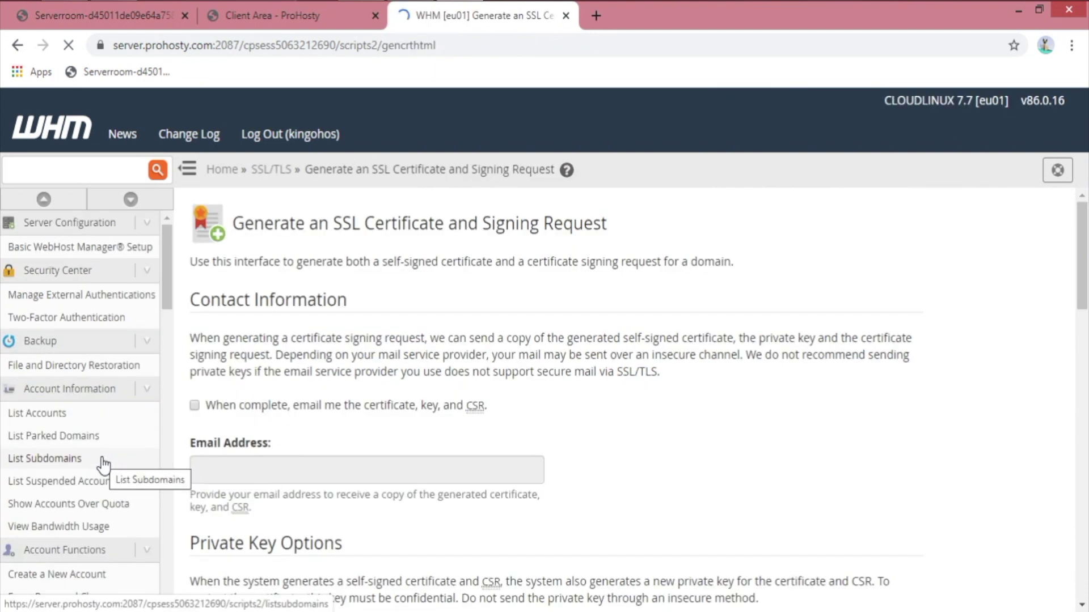
scroll(359, 389, down, 4)
scroll(364, 437, down, 2)
scroll(363, 306, up, 2)
Step: Check the private key sizes (2,048 bits recommended), then go to Manage SSL Hosts
click(376, 432)
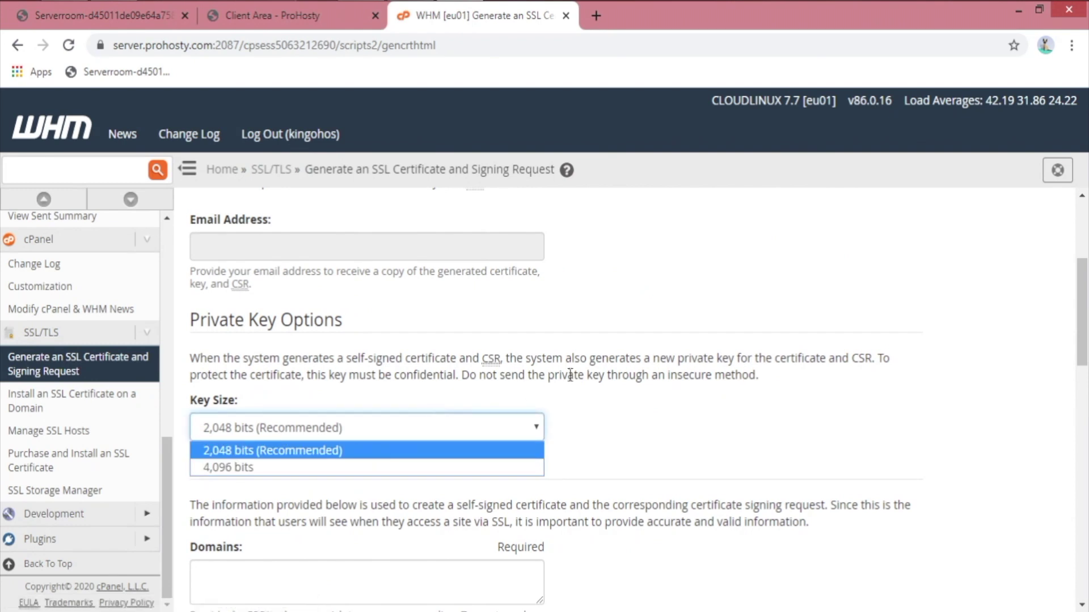
scroll(208, 447, down, 4)
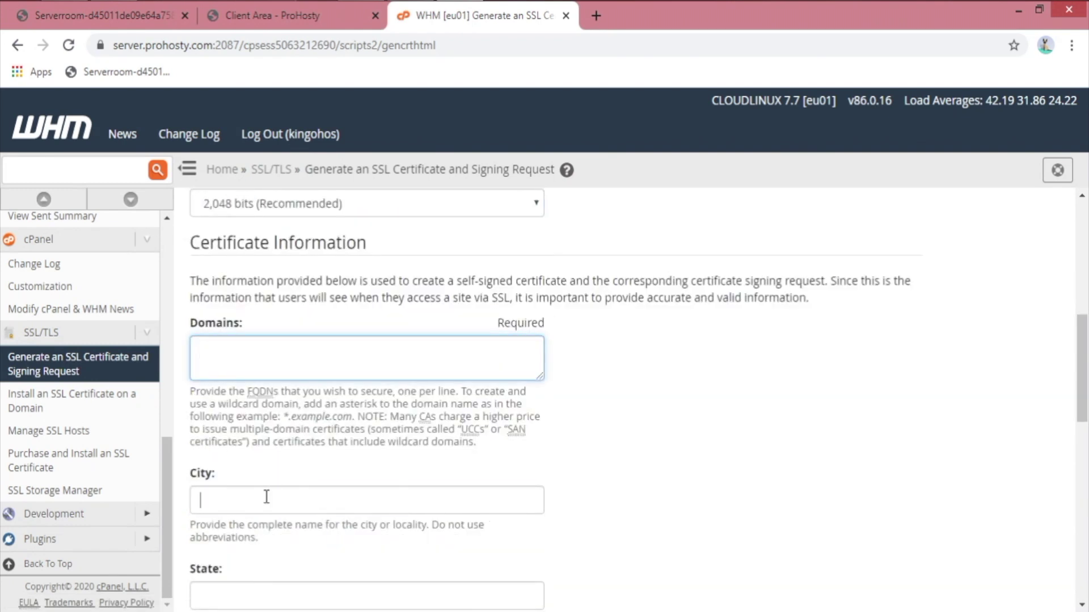
scroll(413, 443, down, 4)
scroll(653, 408, down, 4)
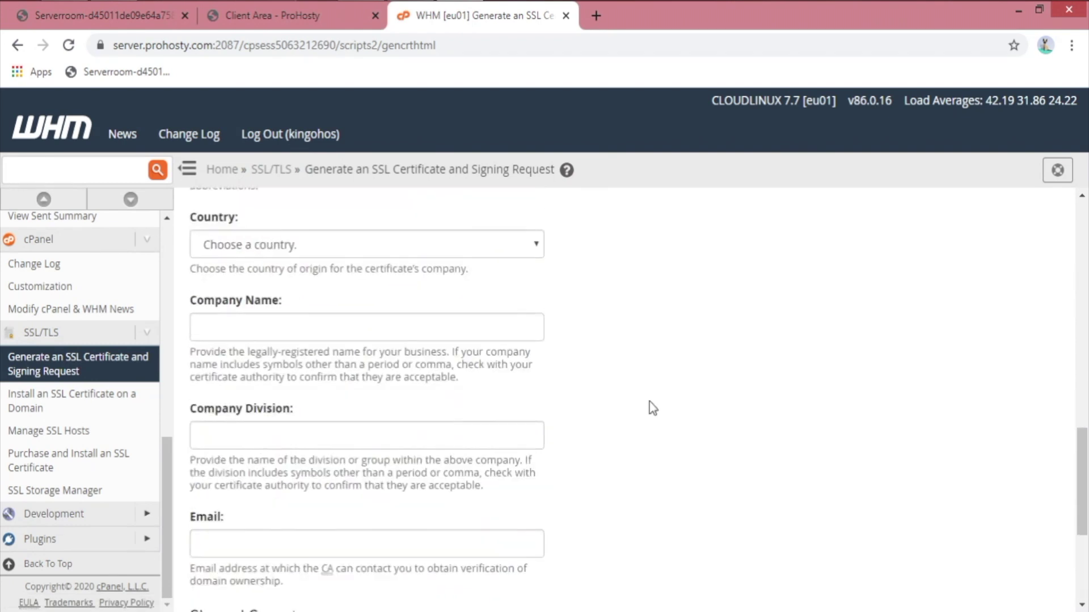
scroll(652, 408, down, 4)
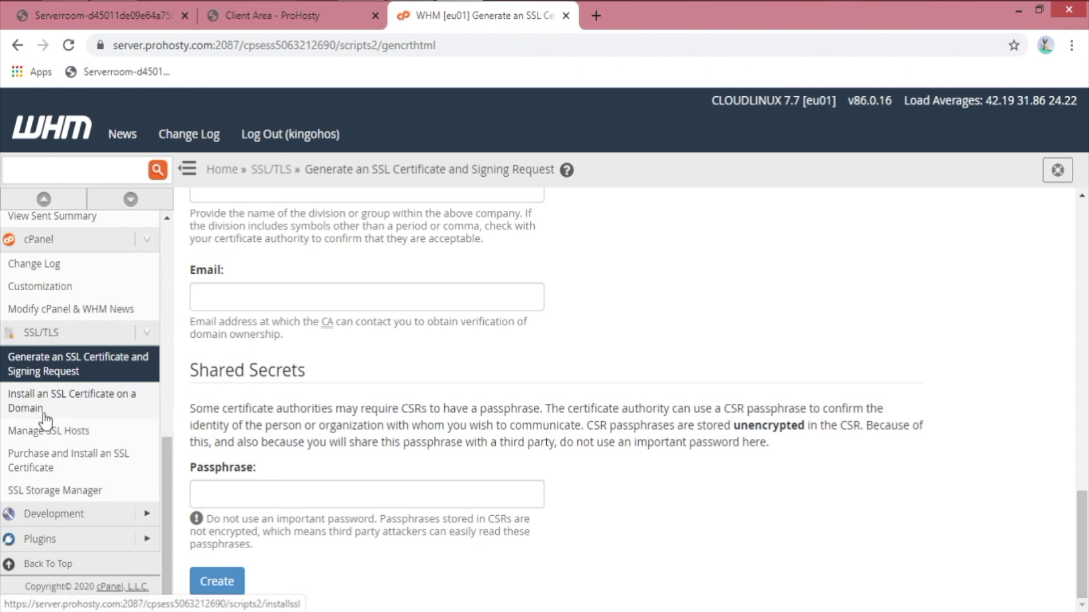
click(57, 437)
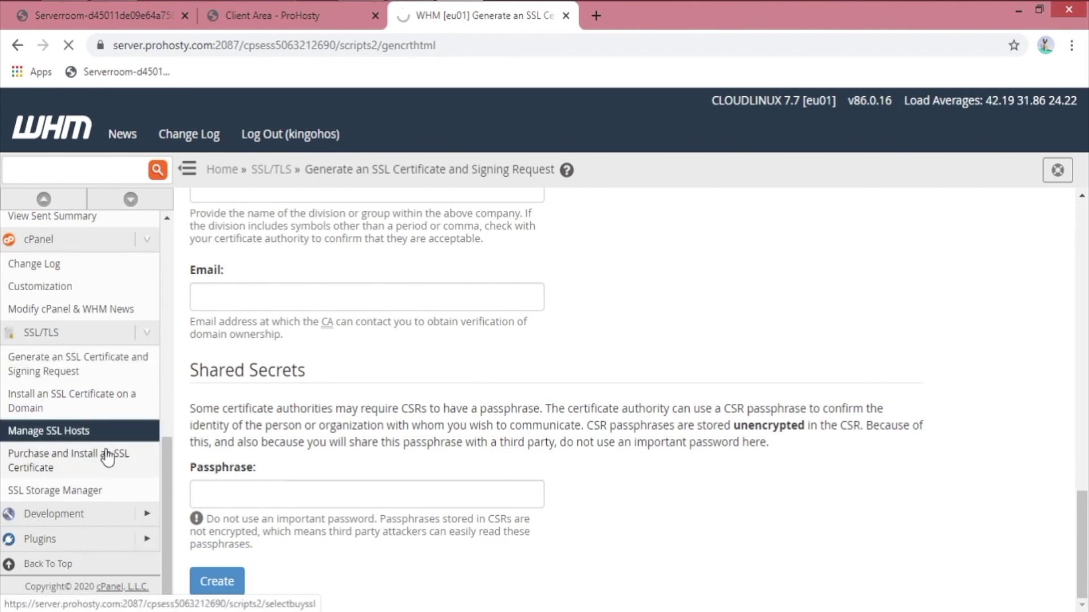
Step: Review the SSL hosts for kingohst.com, kinhost.com and kingohost.com, then expand Development
scroll(782, 431, down, 5)
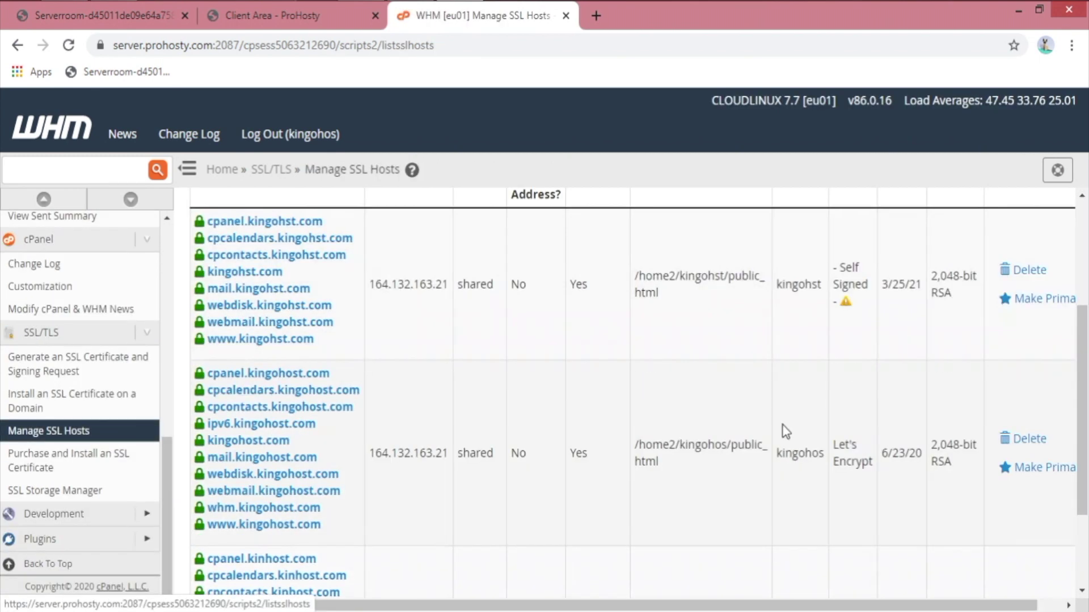
scroll(280, 334, up, 3)
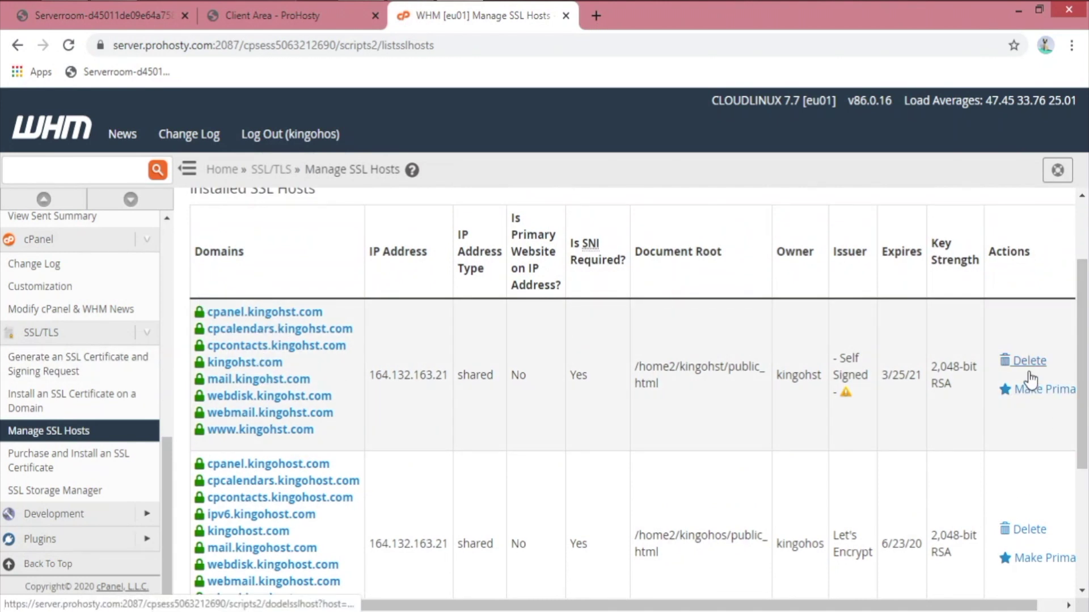
scroll(244, 386, down, 4)
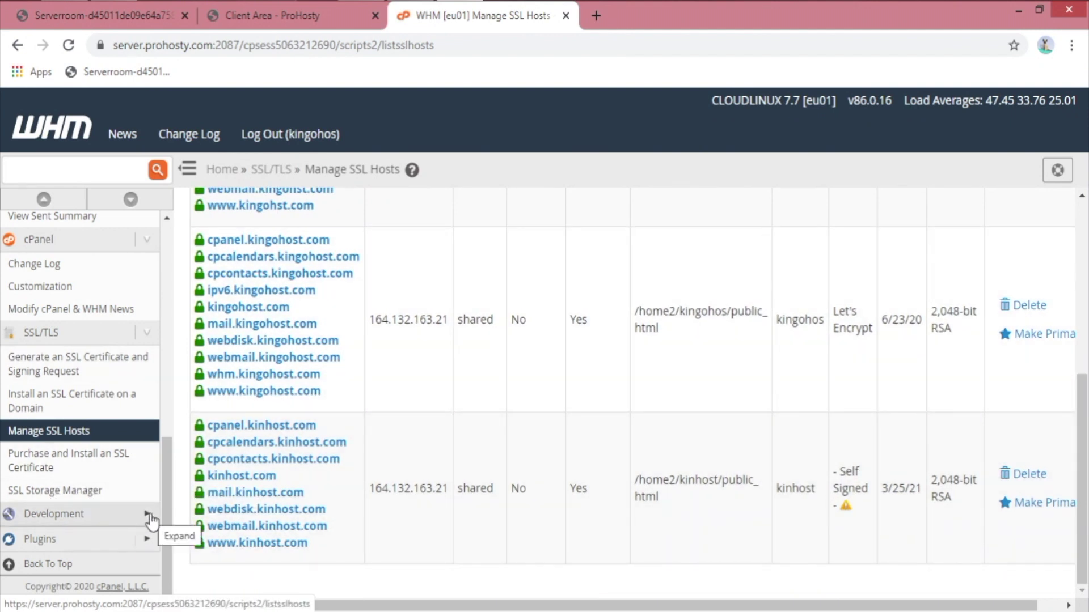
click(147, 516)
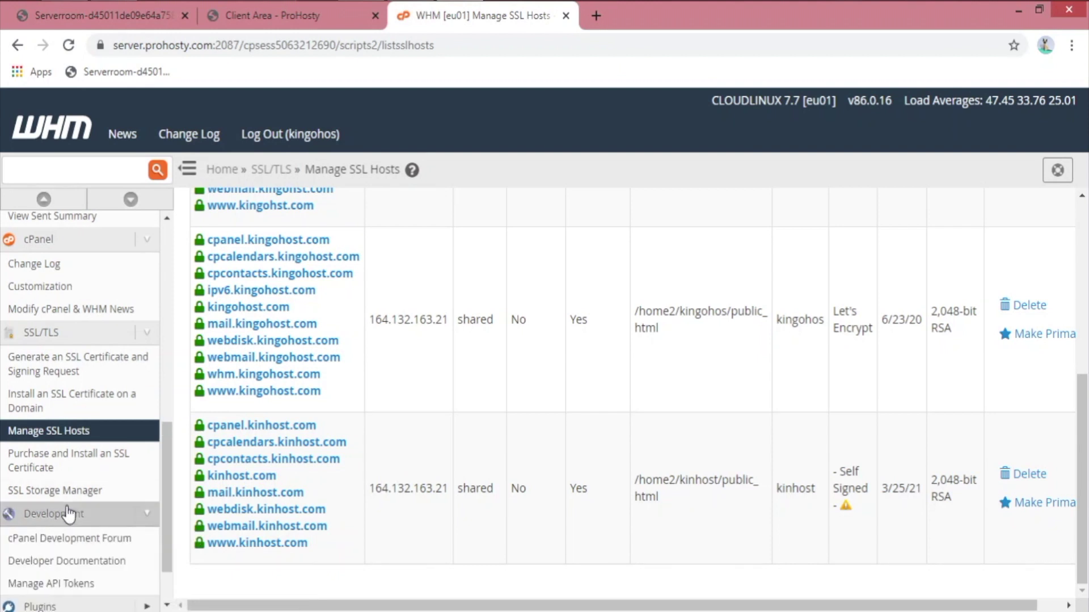
scroll(128, 516, down, 1)
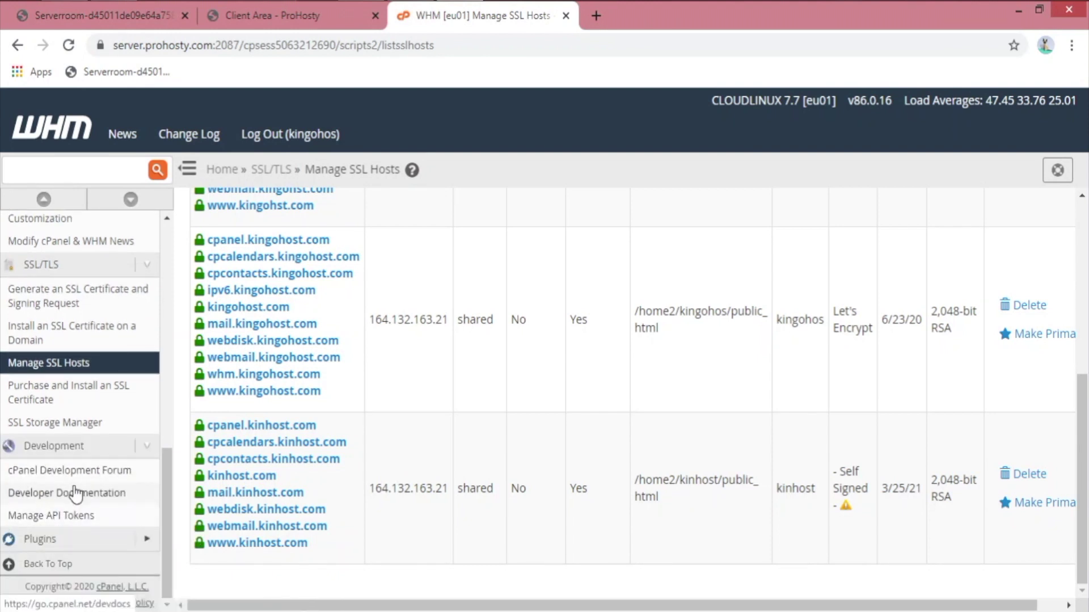
Step: Generate a new API token named WHMCS with all privileges
click(86, 519)
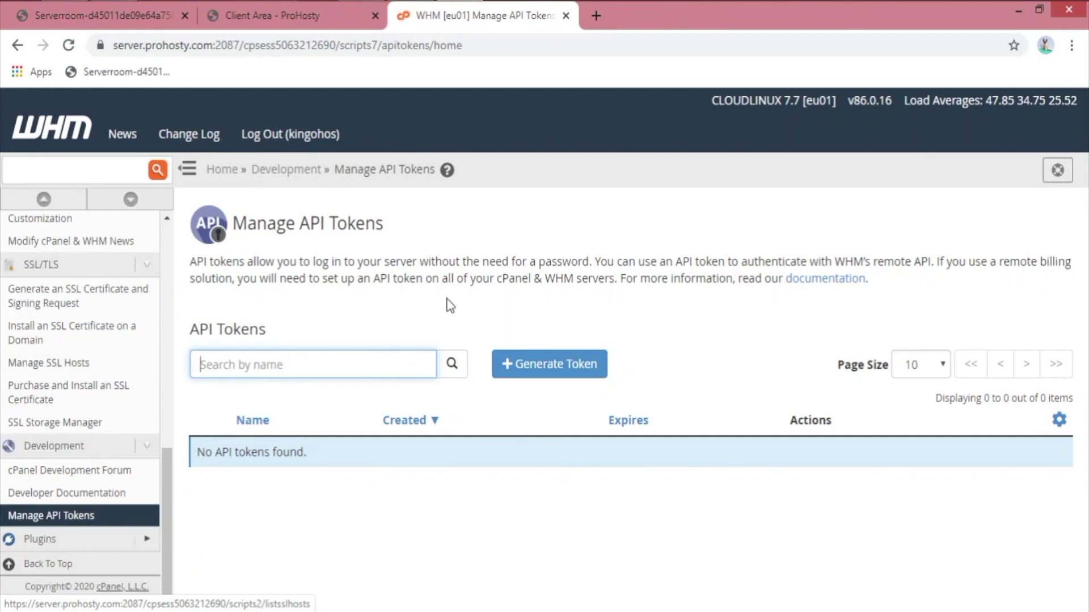
click(565, 385)
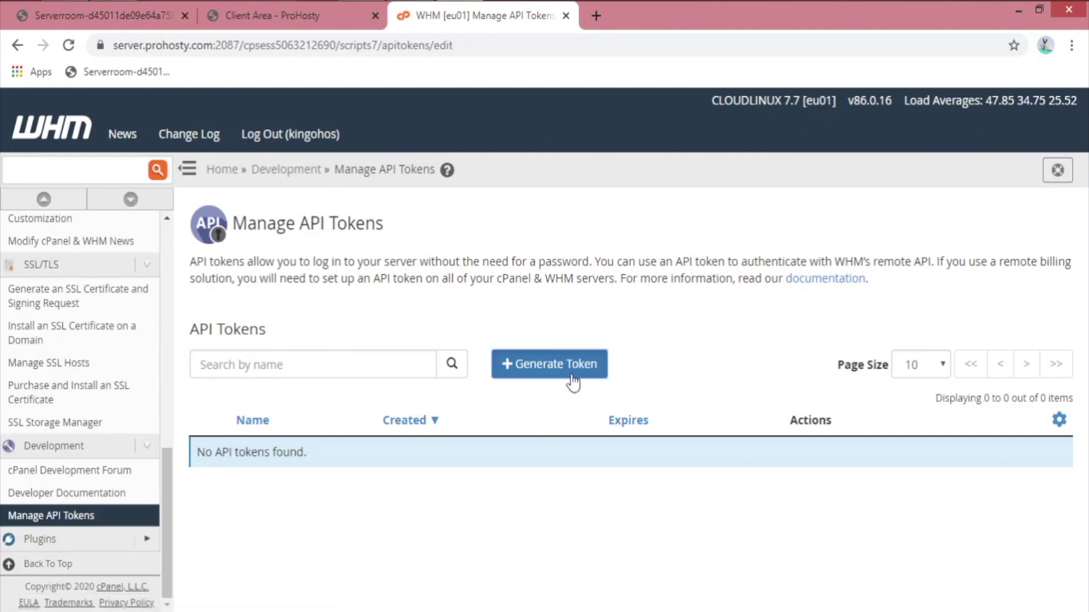
scroll(352, 423, down, 4)
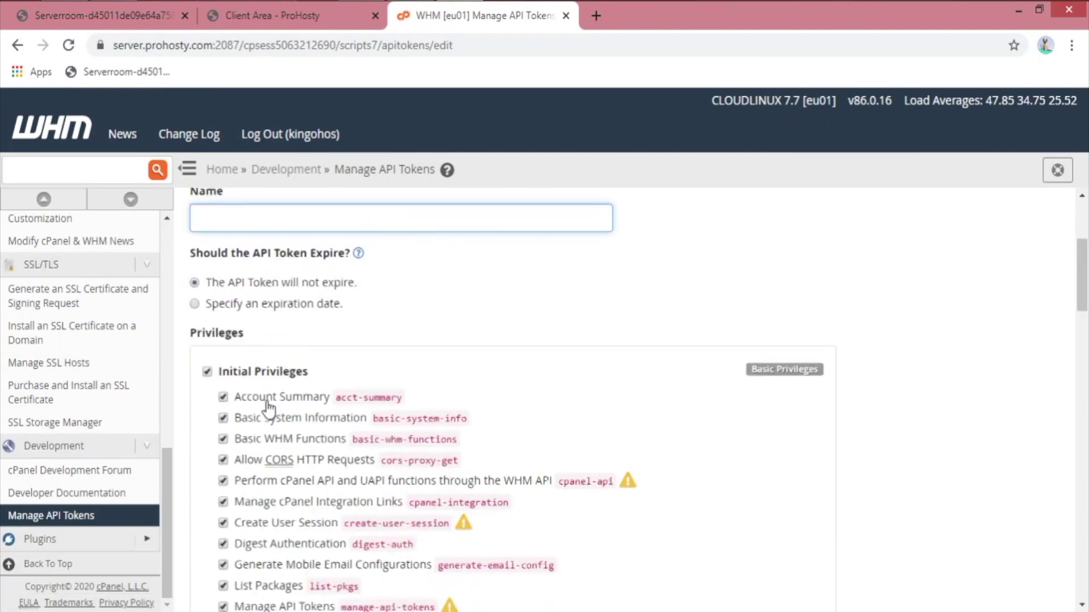
text(WHMCS)
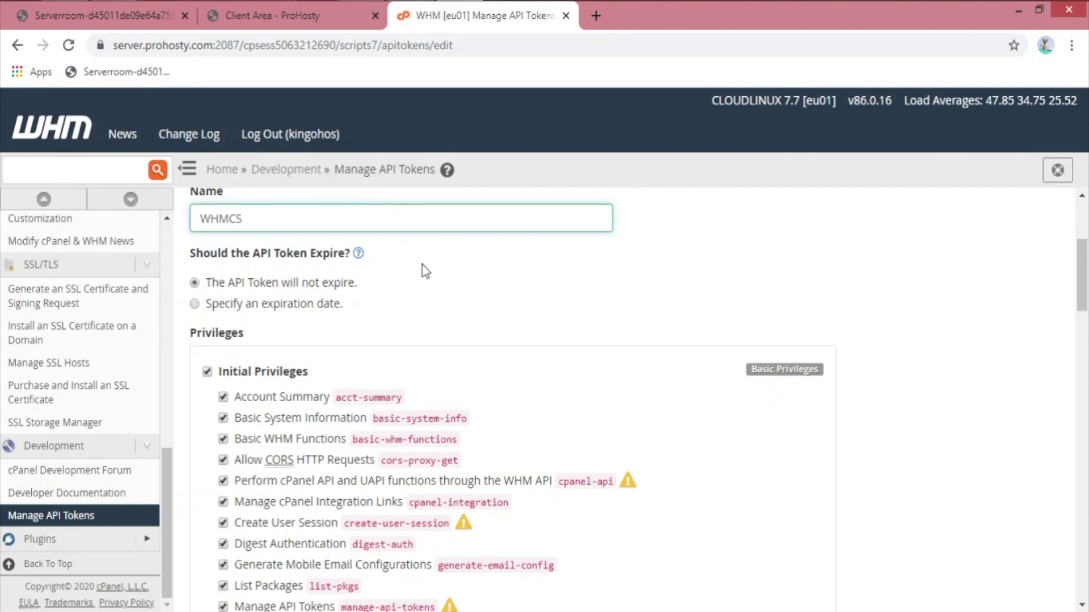
scroll(453, 426, down, 4)
scroll(454, 425, down, 18)
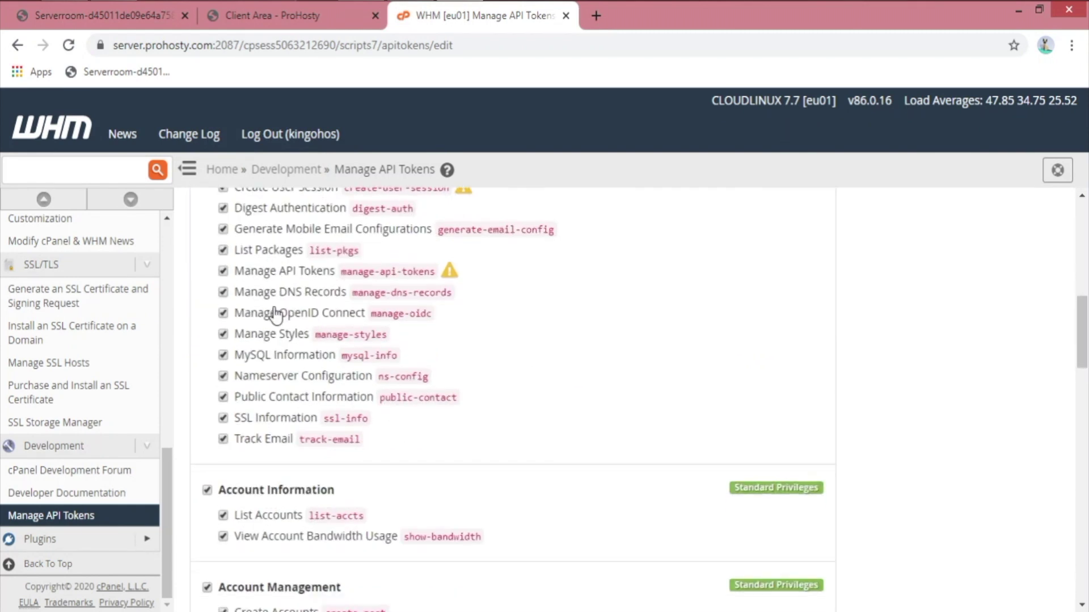
scroll(316, 434, down, 5)
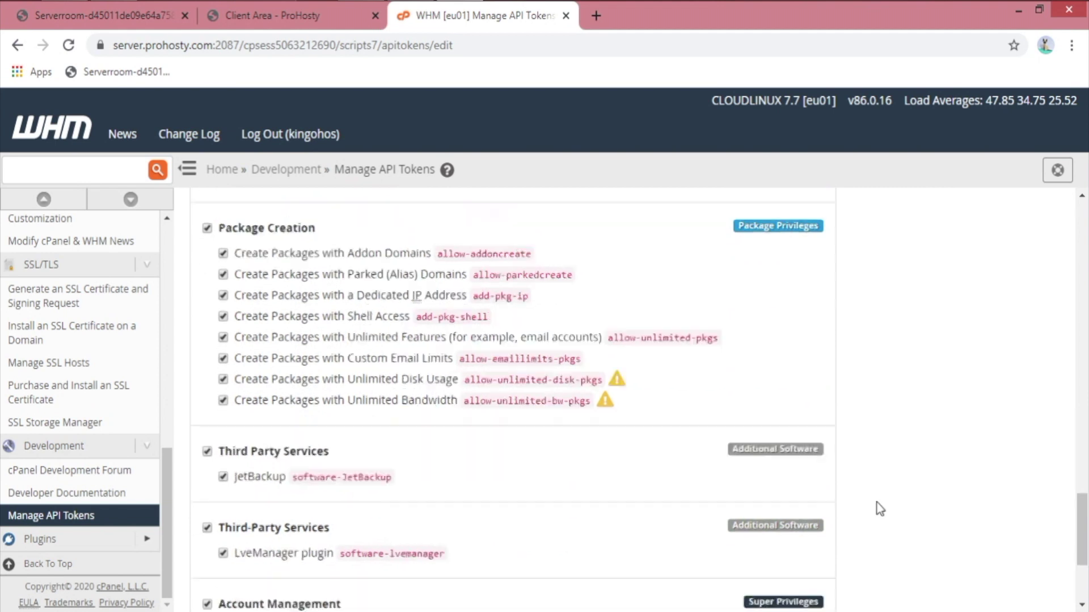
click(525, 252)
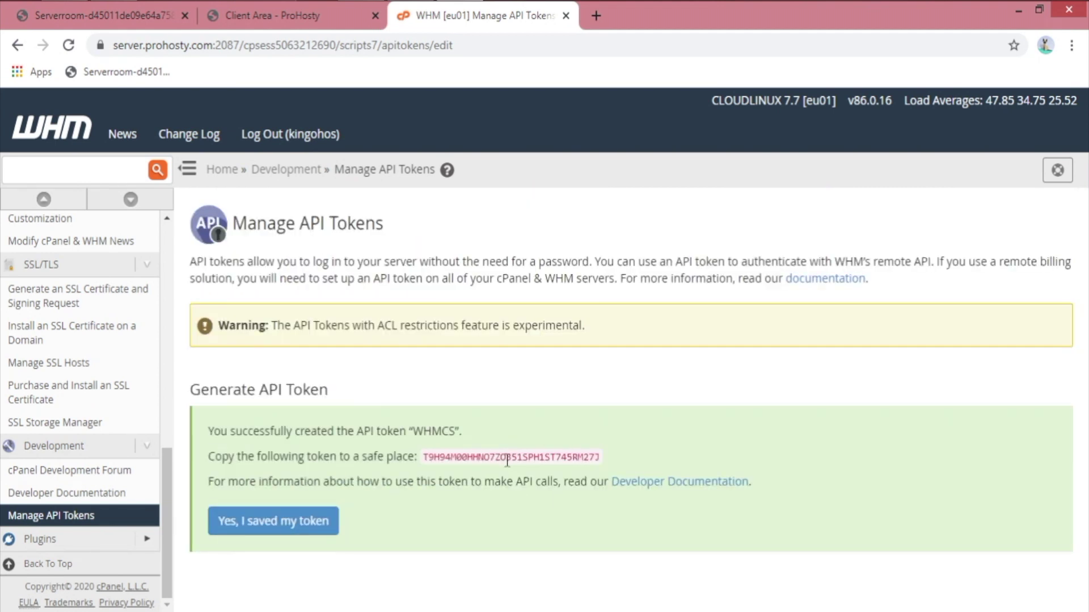
Step: Copy the generated WHMCS token value and confirm it has been saved
triple_click(505, 456)
click(507, 452)
double_click(507, 452)
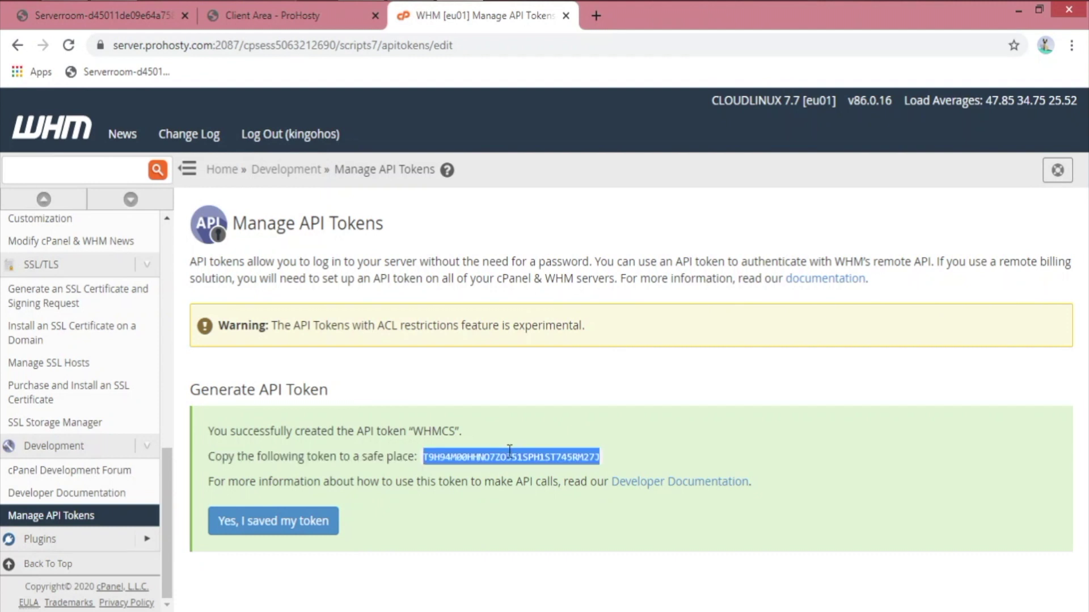
right_click(507, 453)
click(550, 460)
click(317, 519)
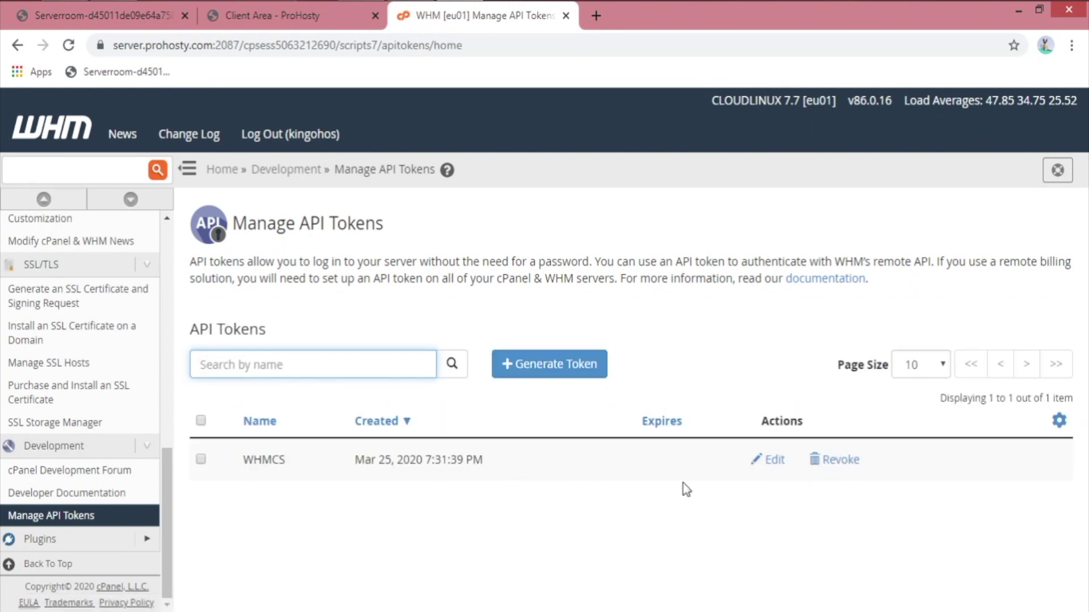
Step: Revoke the WHMCS token and dismiss the revocation success notice
click(856, 468)
click(645, 315)
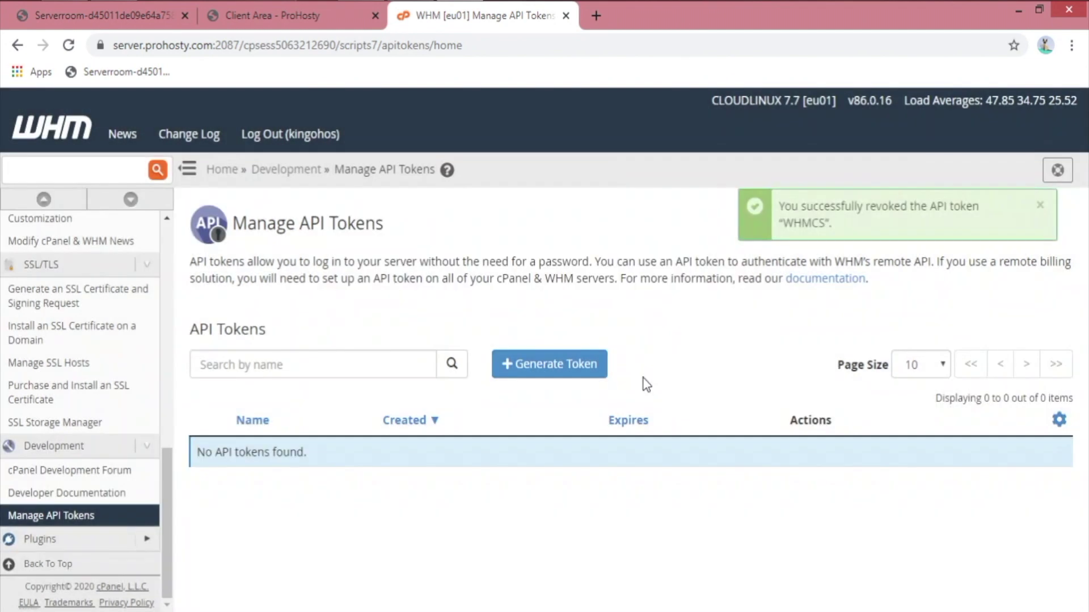
click(147, 539)
click(1039, 206)
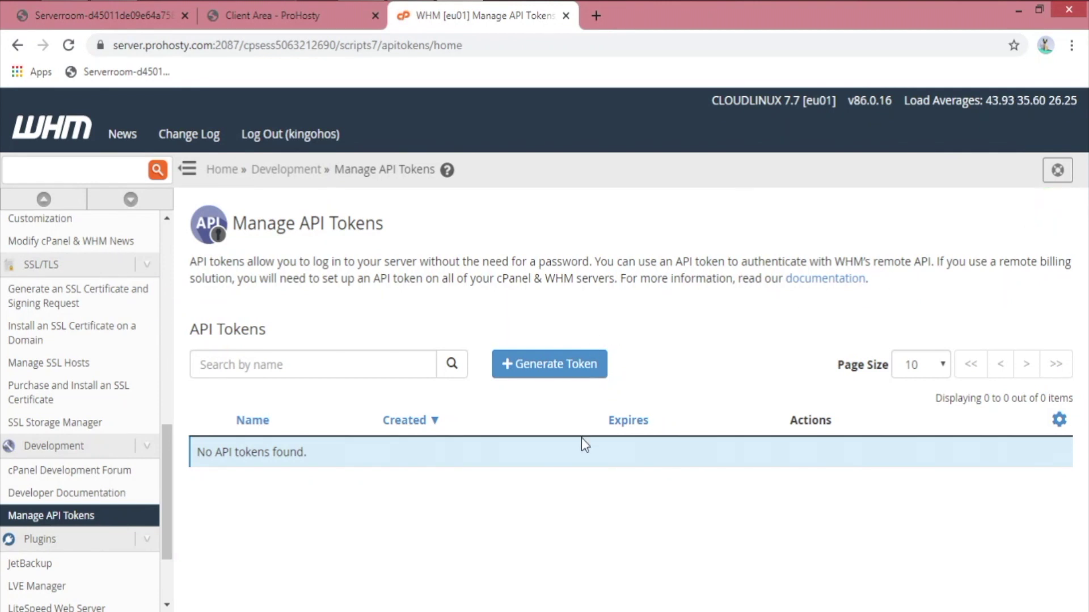
scroll(66, 567, down, 2)
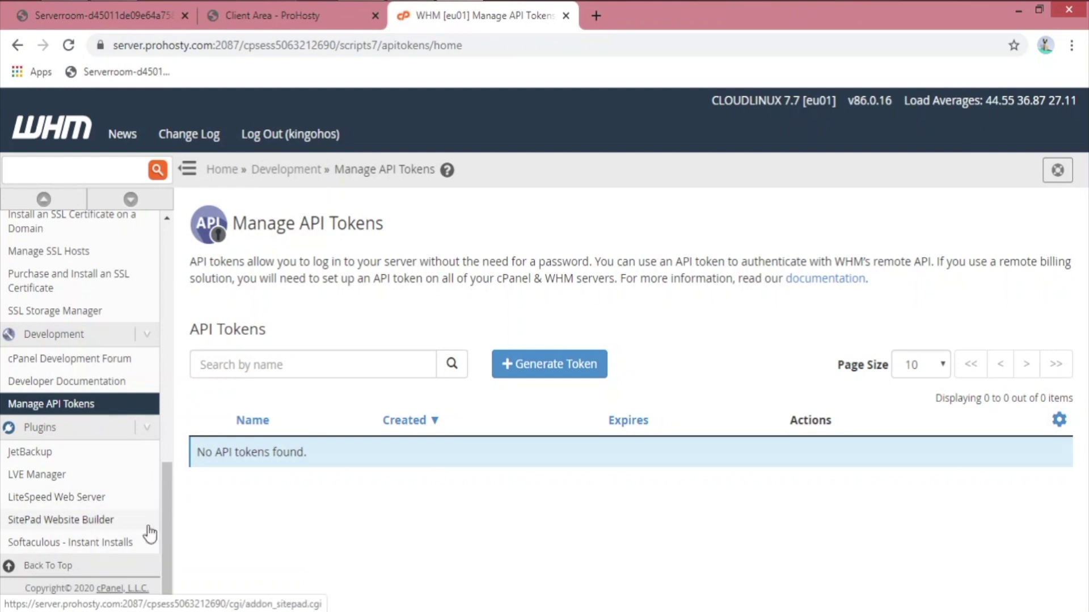
scroll(119, 396, up, 4)
scroll(120, 352, up, 5)
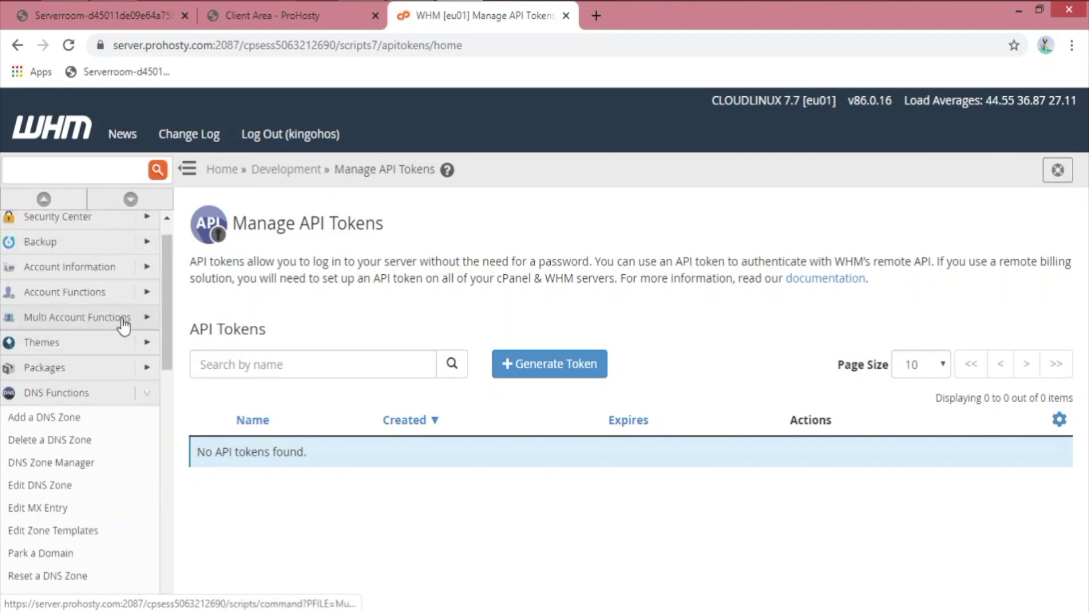
Step: Collapse the sidebar, return Home, and open Add a Package at the Package Name field
click(40, 199)
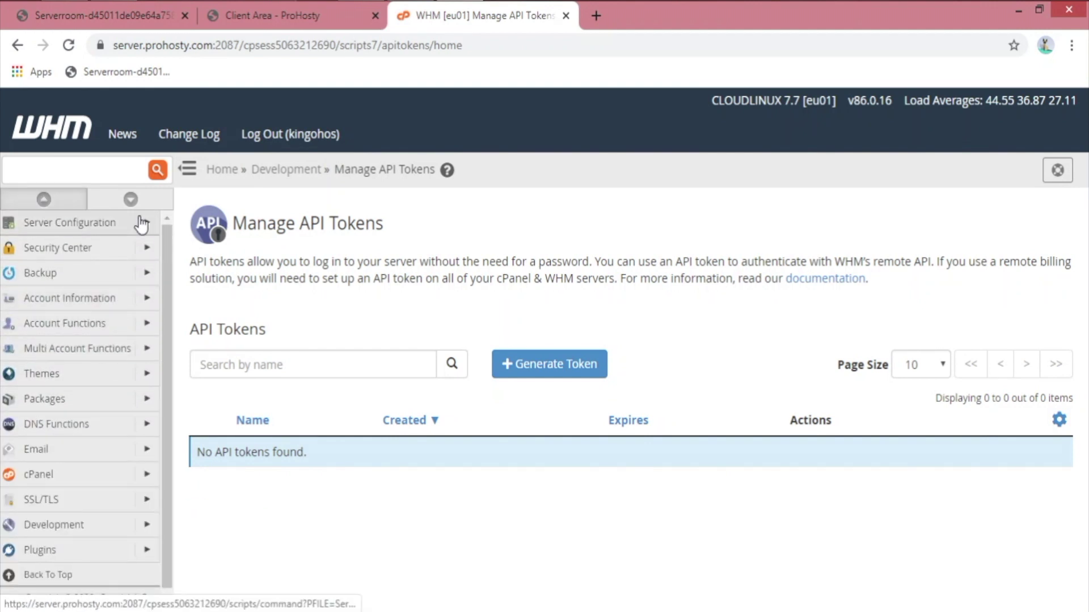
click(219, 169)
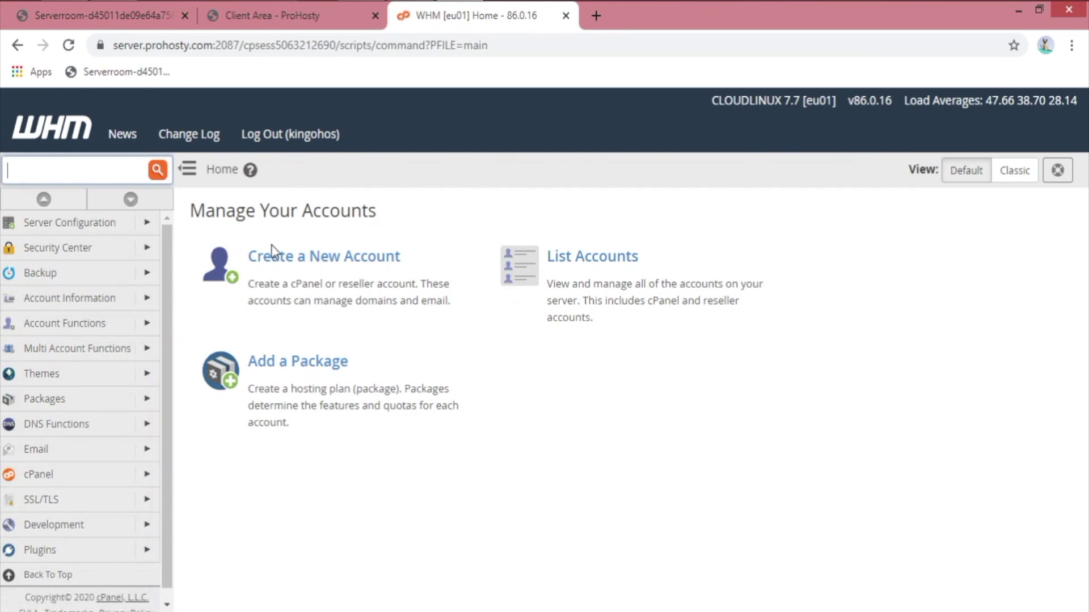
click(396, 385)
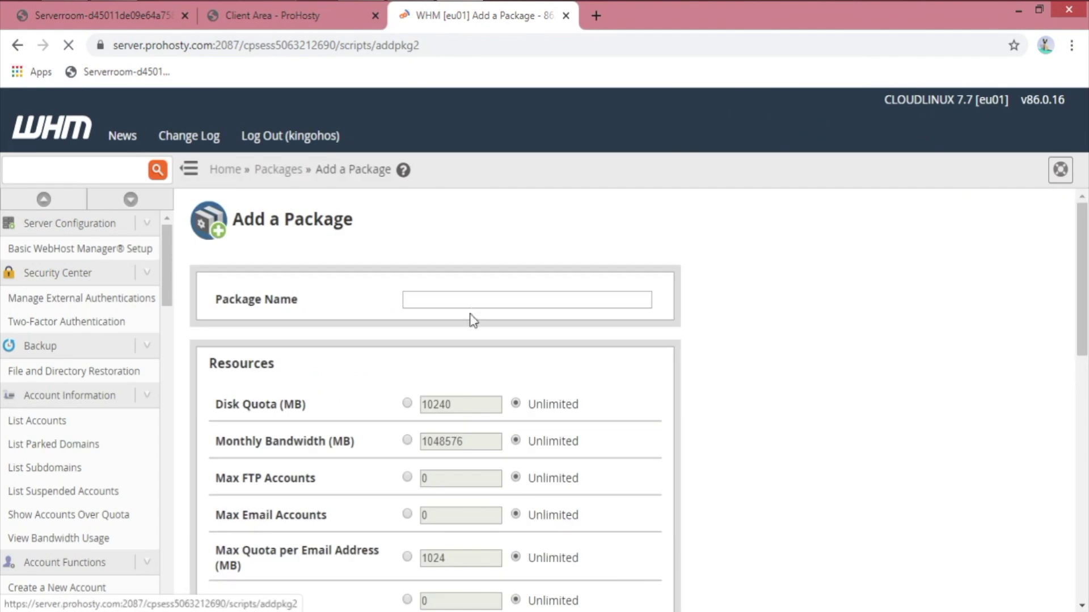
click(476, 301)
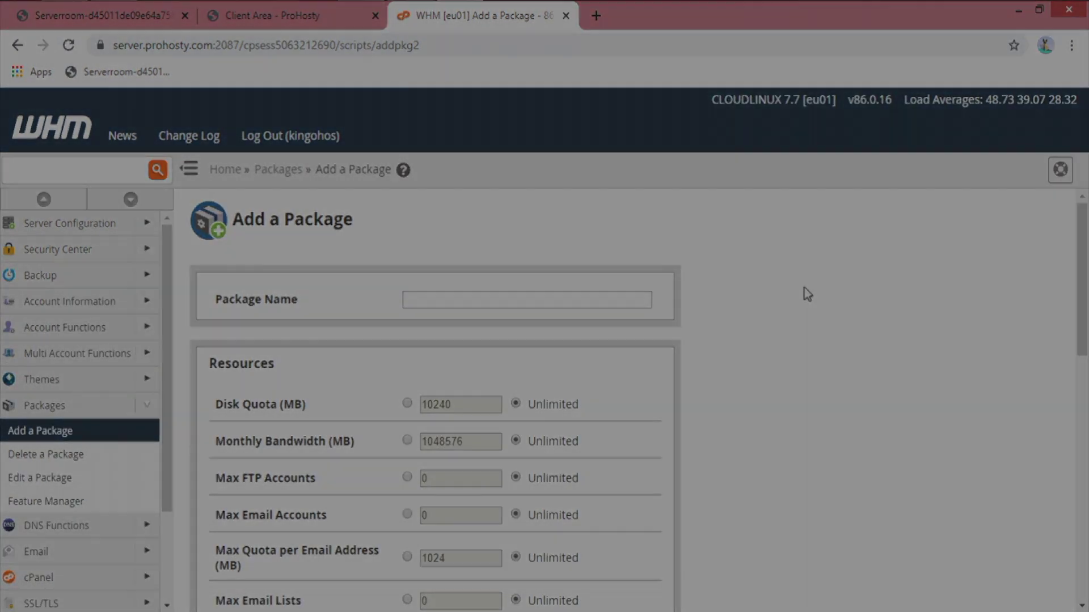